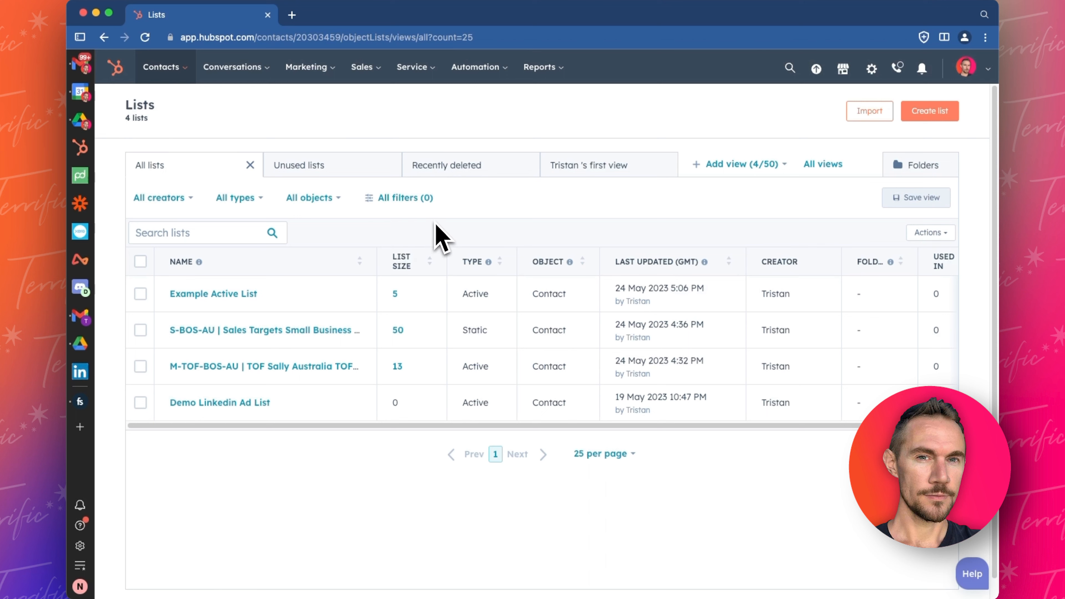
mouse_move(475, 67)
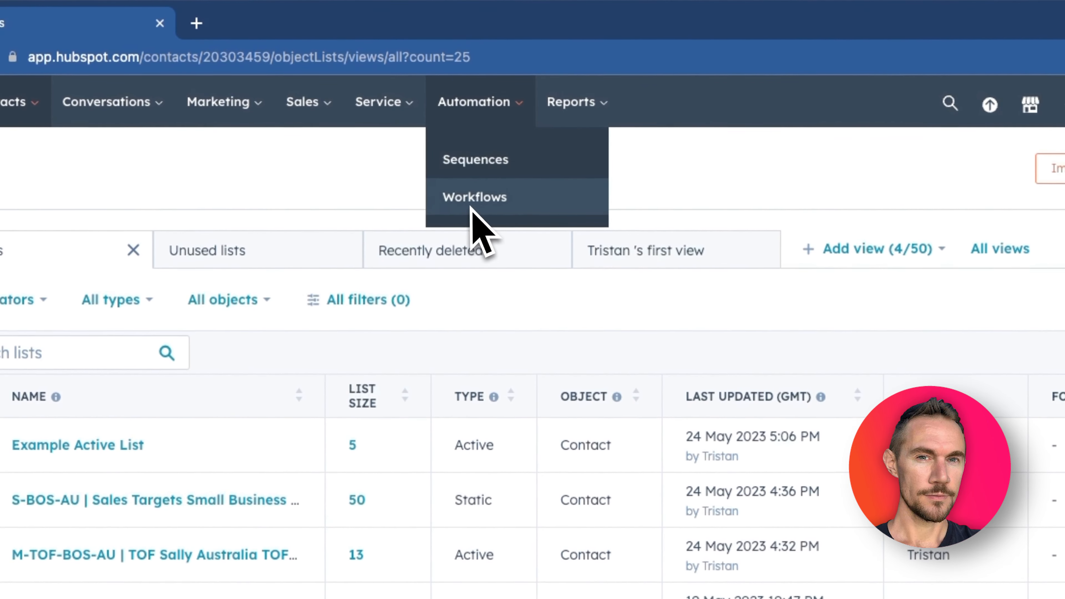
mouse_move(565, 120)
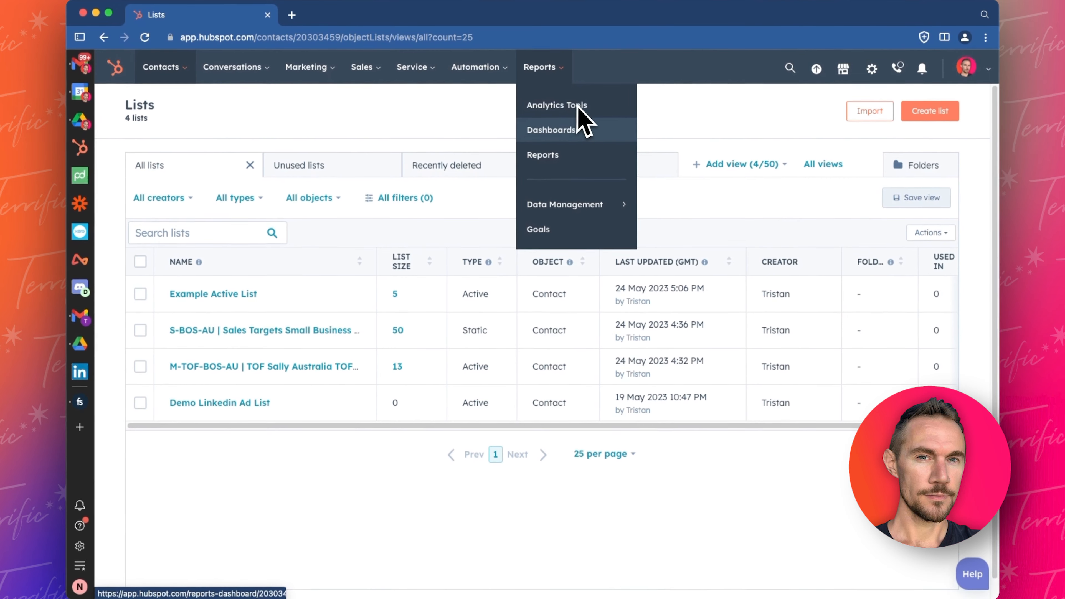
mouse_move(306, 67)
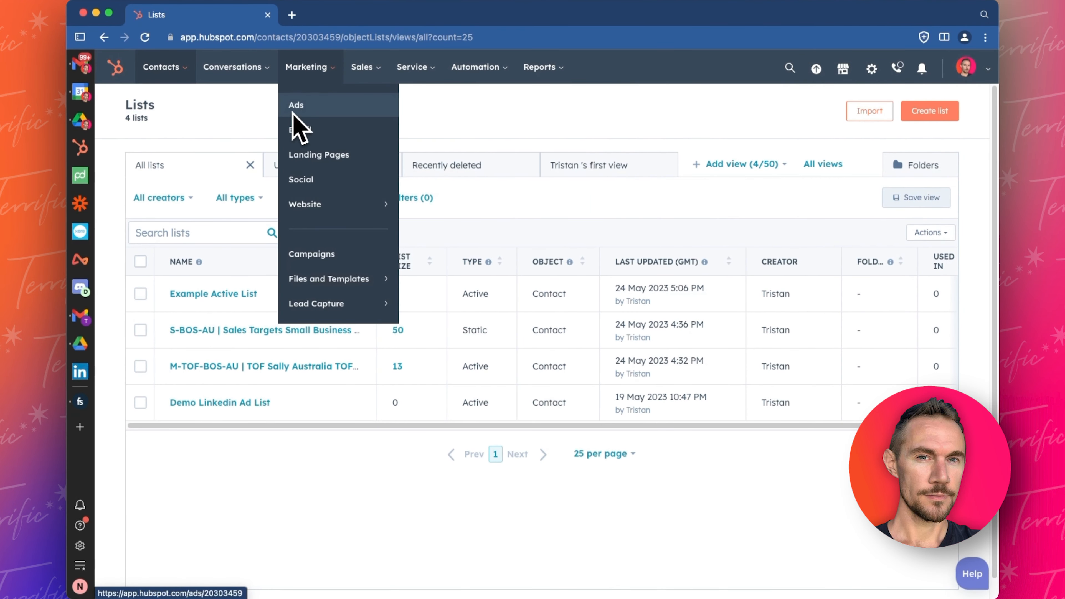
left_click(314, 157)
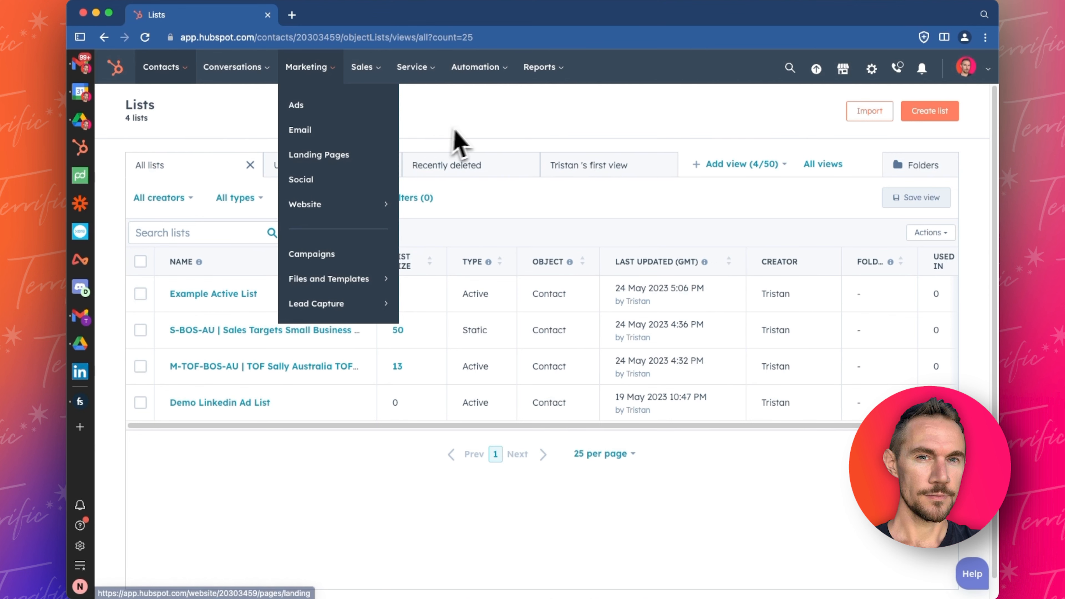
left_click(465, 123)
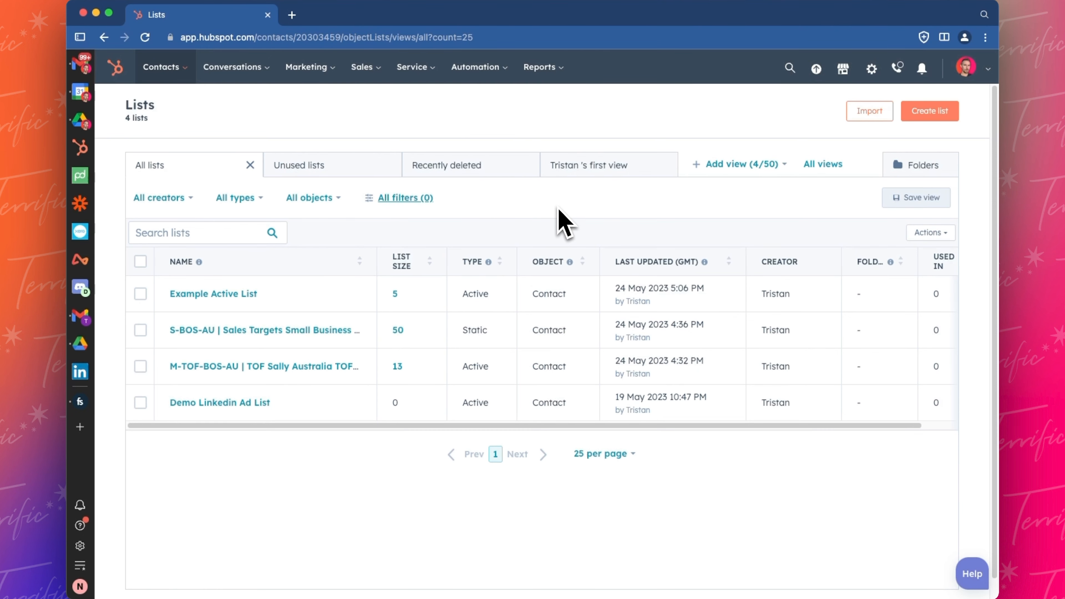
mouse_move(168, 68)
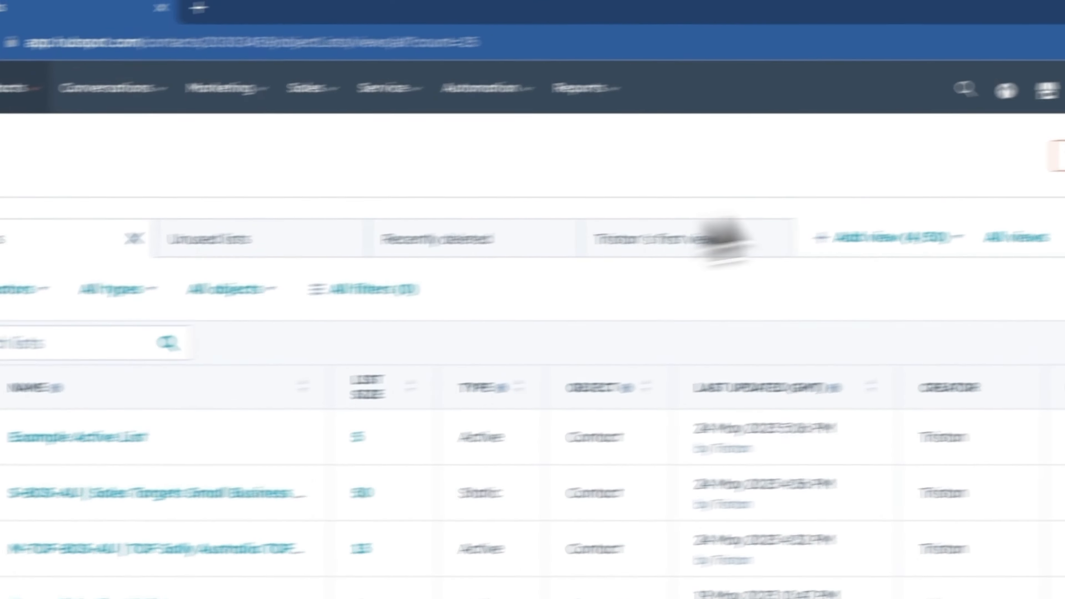
left_click(1008, 104)
left_click(978, 102)
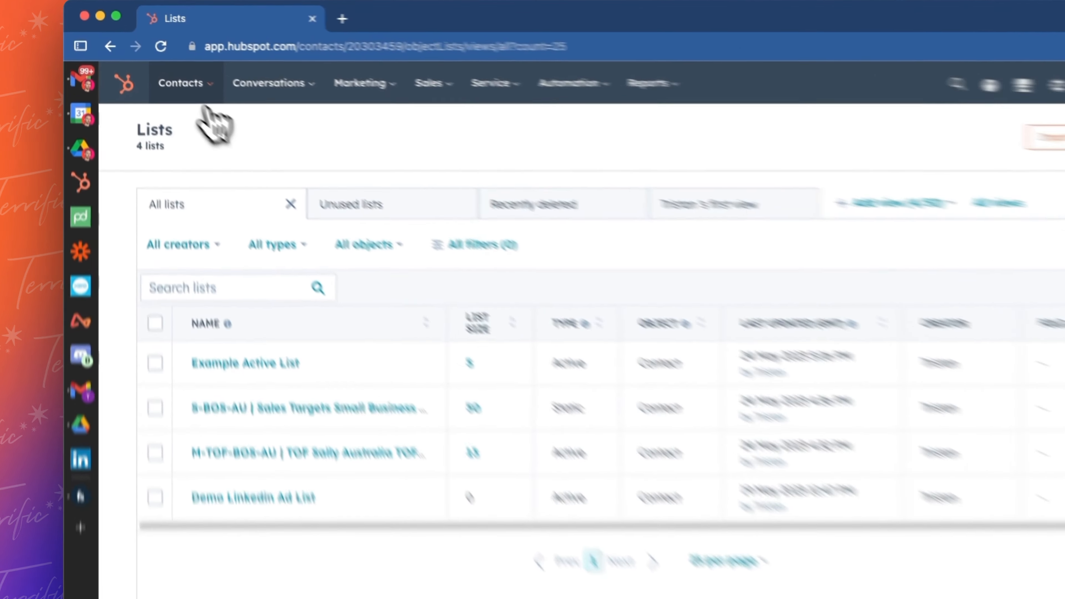
- Open the Contacts records page and return to the Lists page
left_click(161, 67)
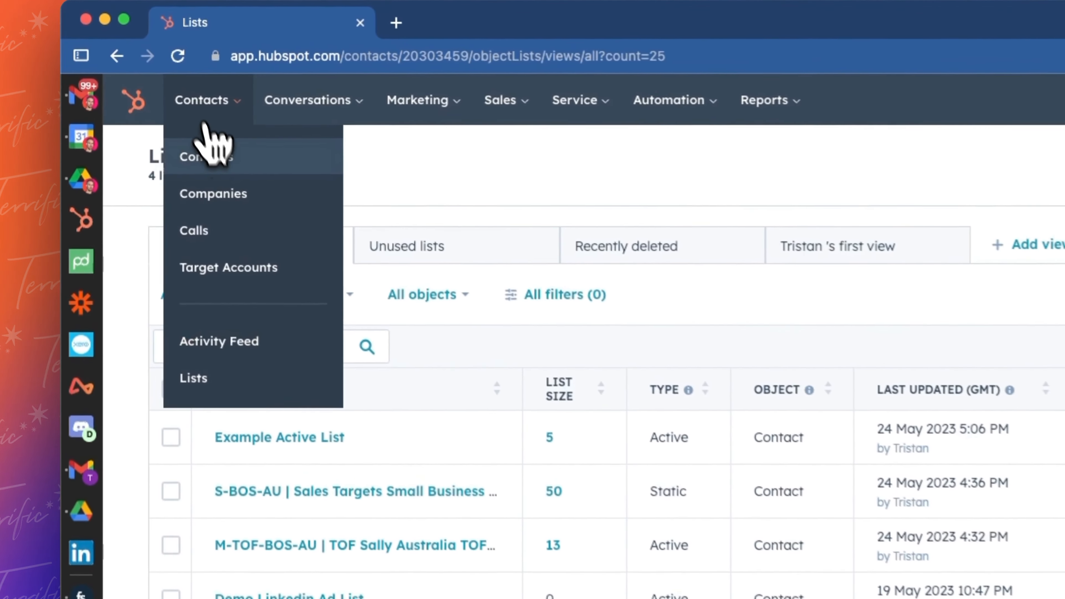
left_click(157, 104)
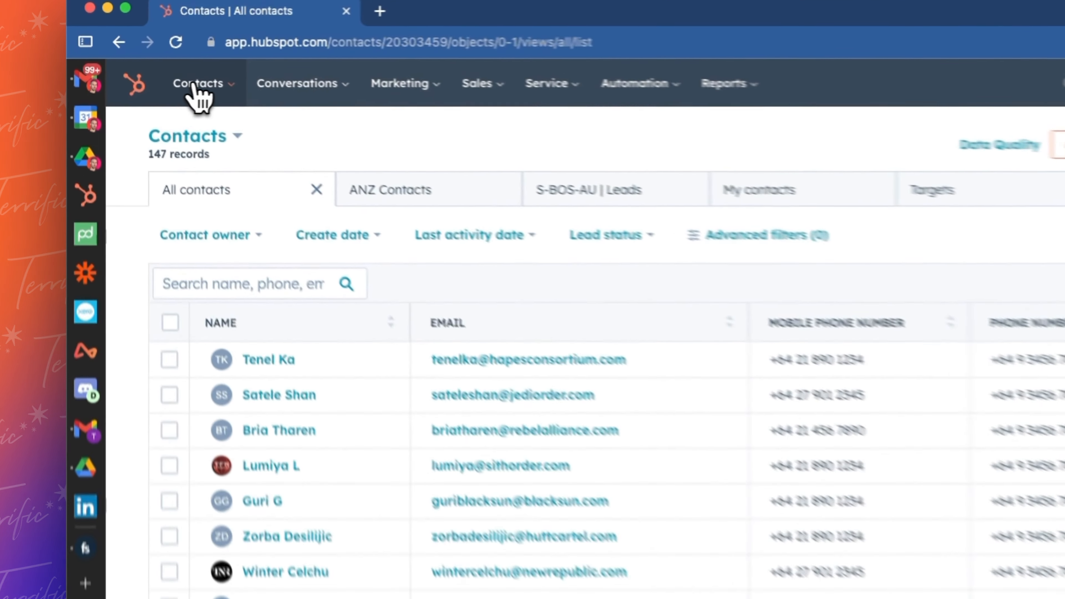
left_click(163, 68)
left_click(163, 257)
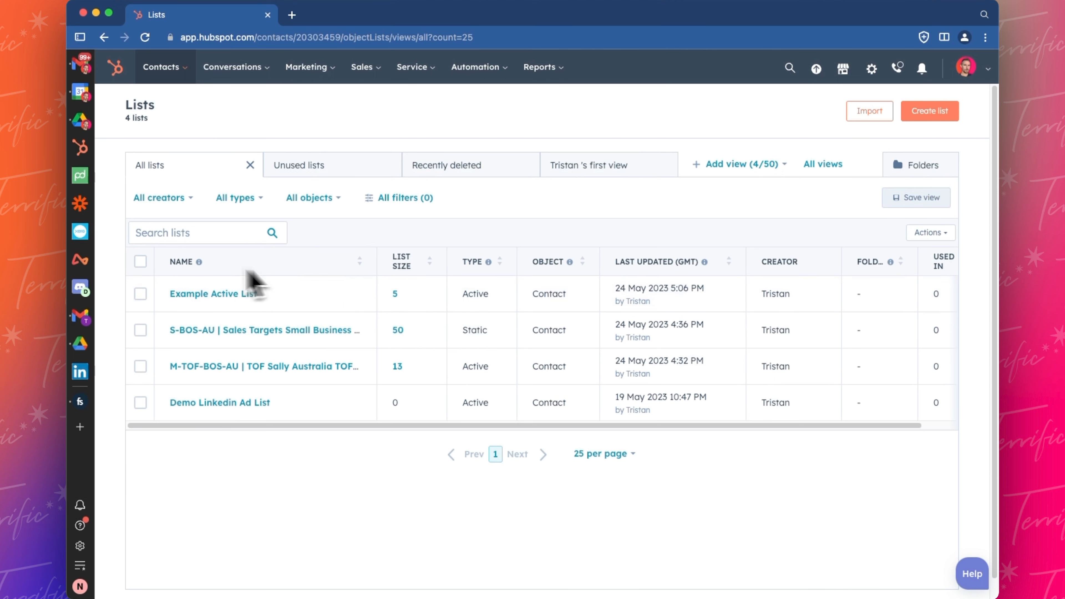
- Look through the Unused lists, Recently deleted and custom first views, ending on the All lists view
mouse_move(226, 329)
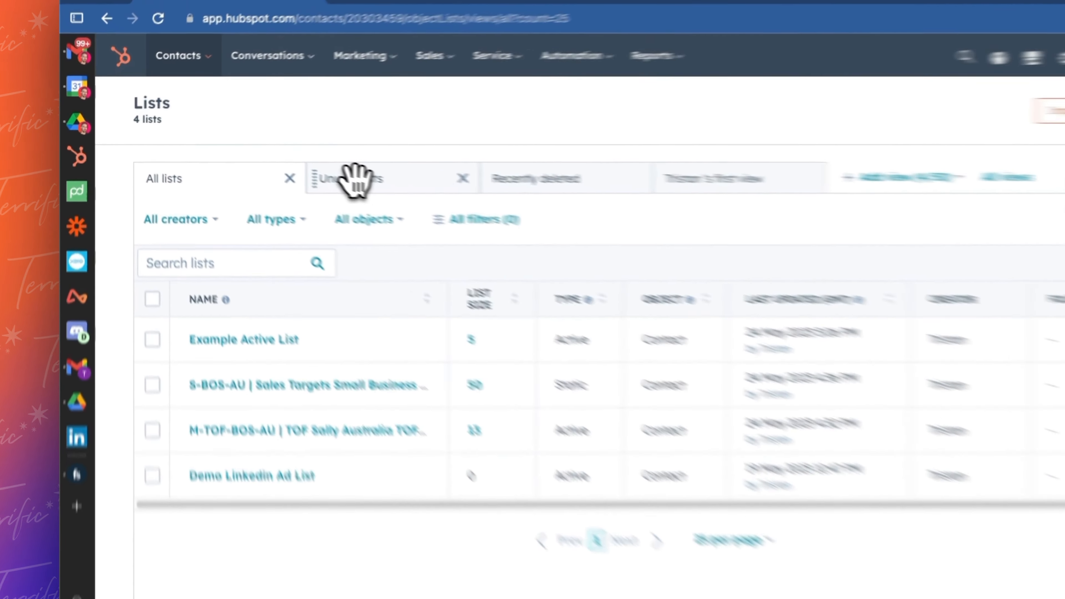
left_click(302, 166)
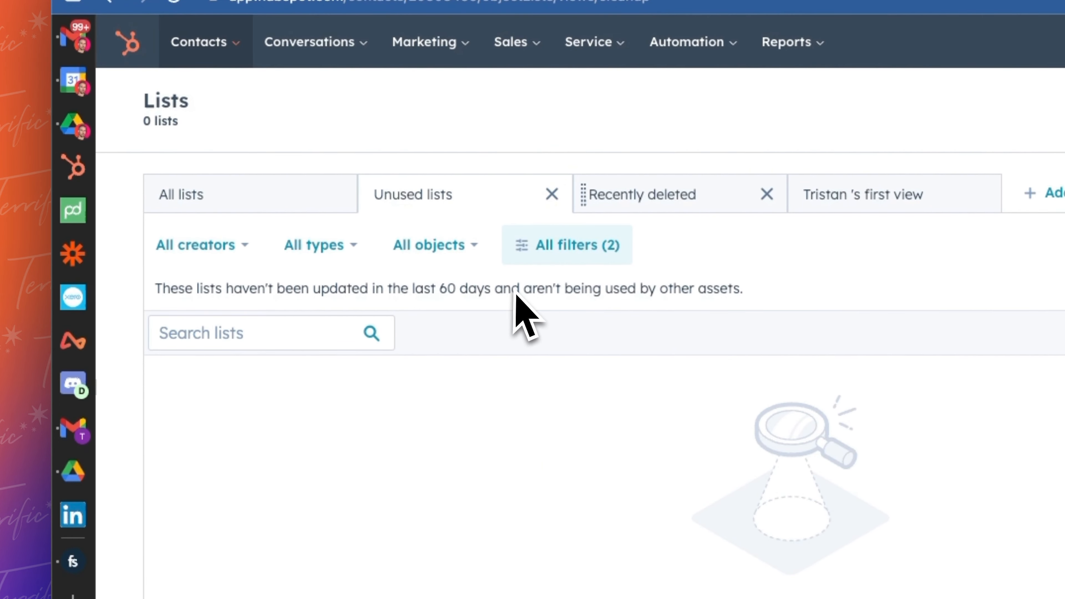
left_click(681, 194)
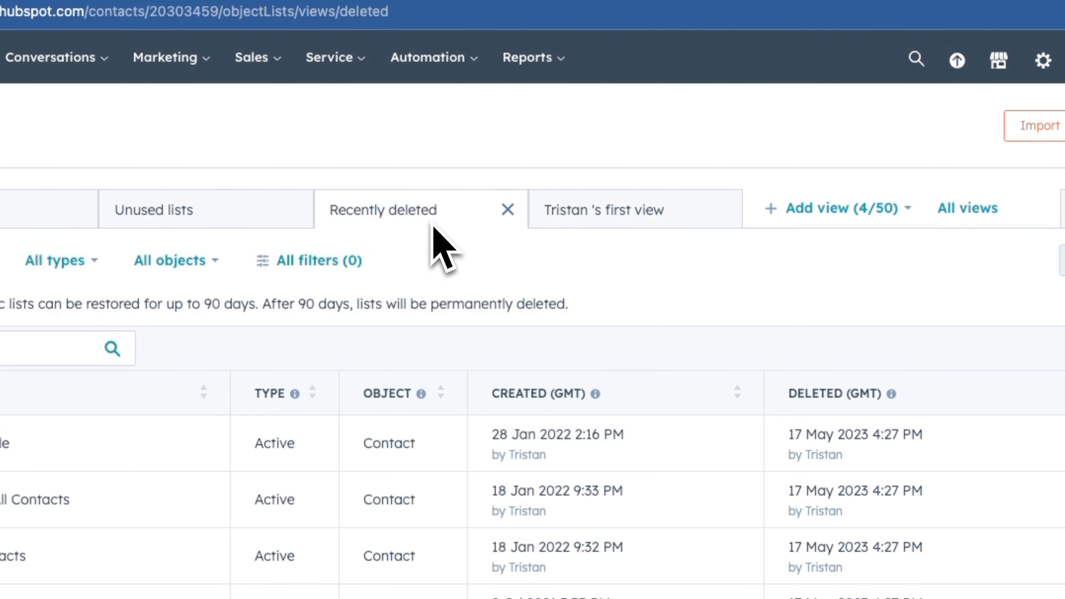
left_click(593, 208)
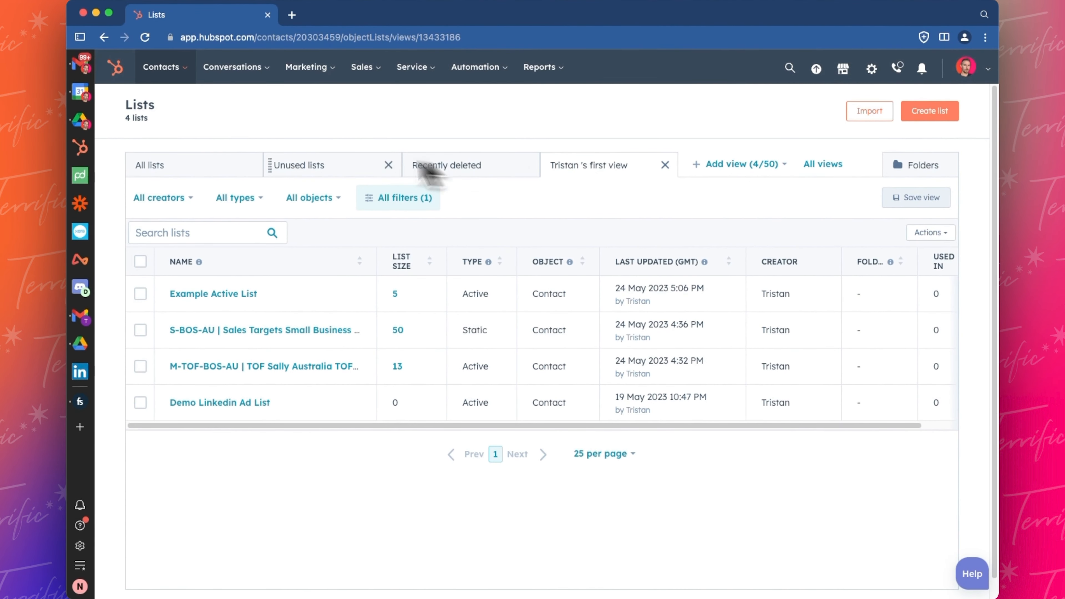
left_click(178, 170)
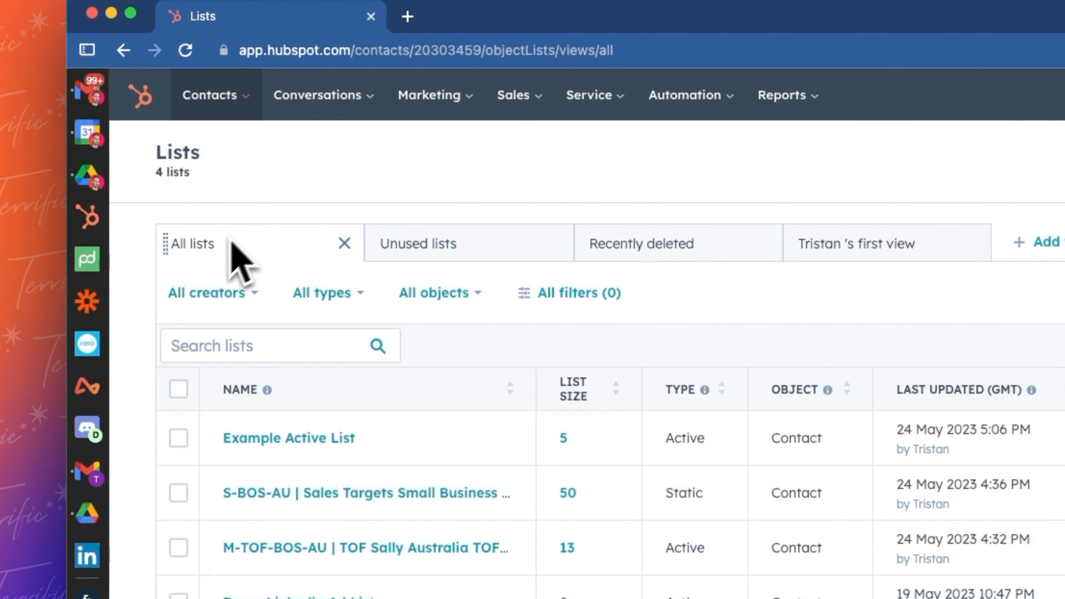
- Move the custom first view ahead of All lists, and return it to the end of the list views
left_click_drag(197, 243, 218, 237)
left_click_drag(778, 237, 325, 252)
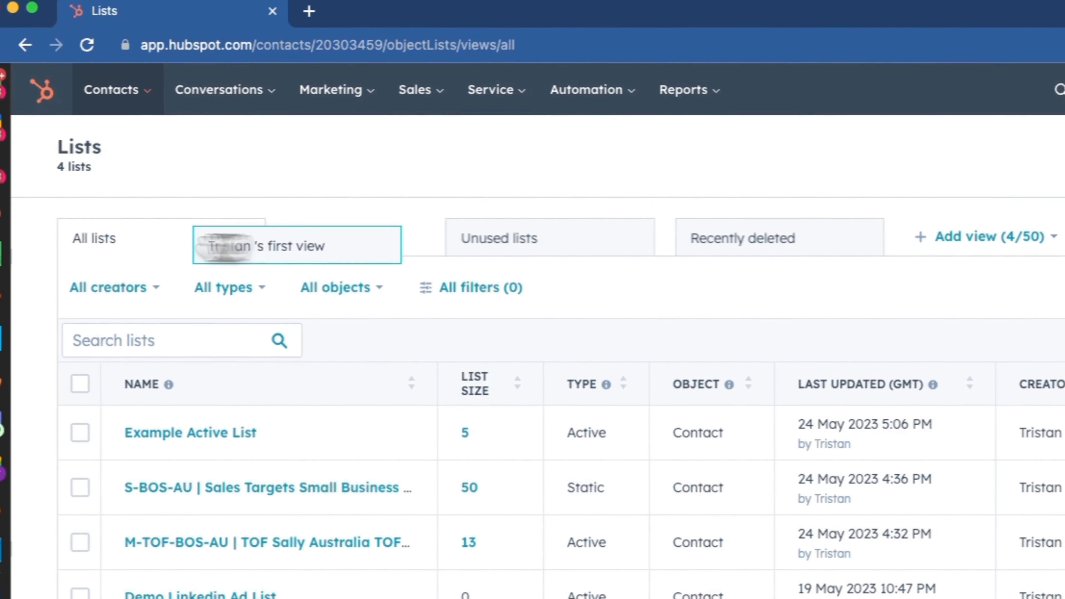
left_click_drag(227, 247, 82, 235)
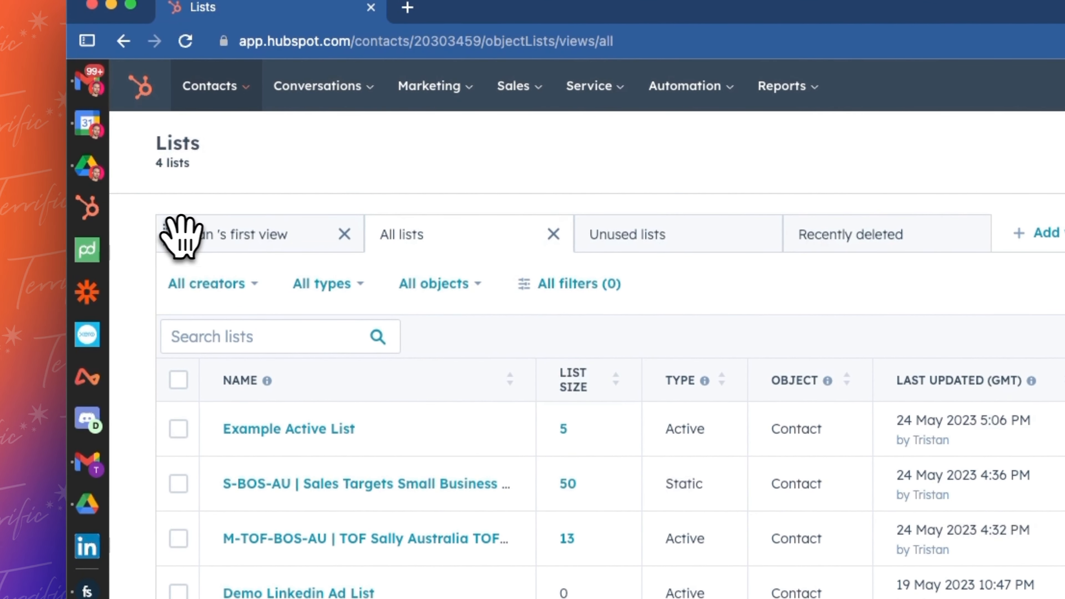
left_click_drag(180, 234, 773, 226)
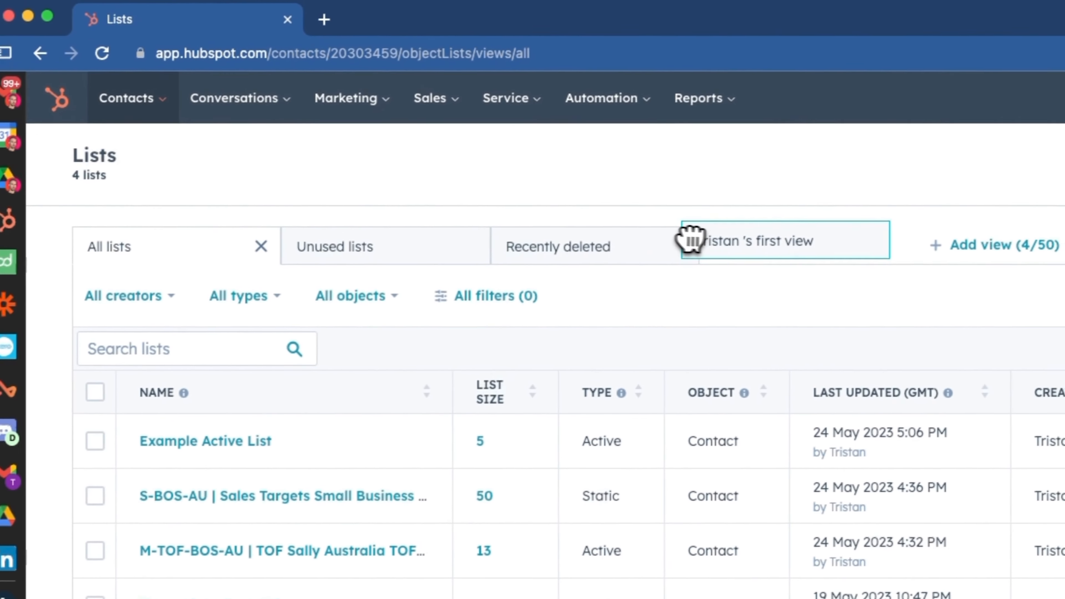
left_click_drag(689, 238, 694, 243)
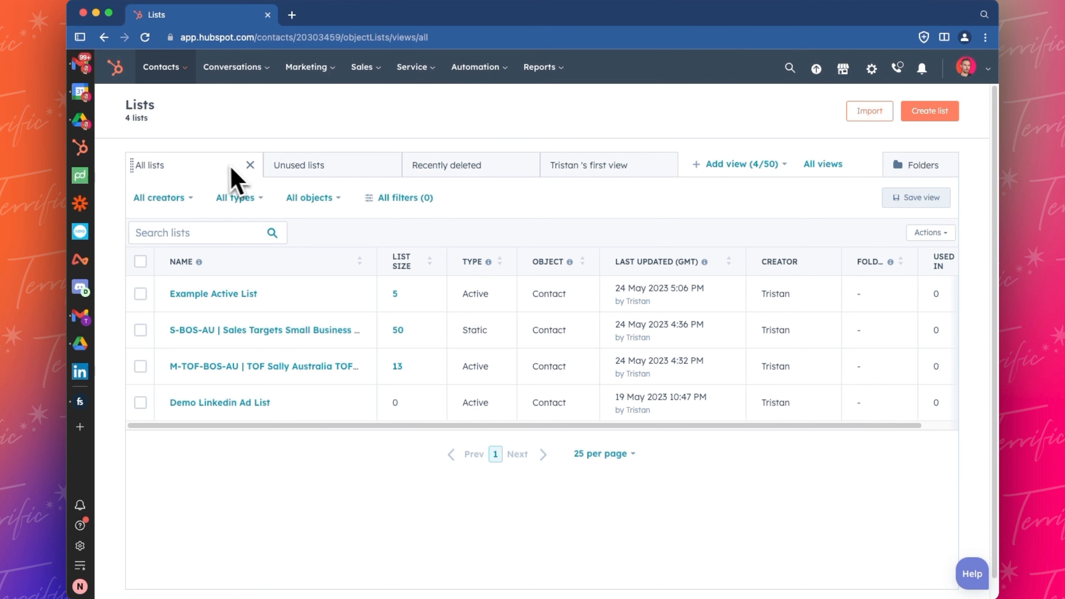
- Examine the options for adding a view to the lists page
left_click(742, 164)
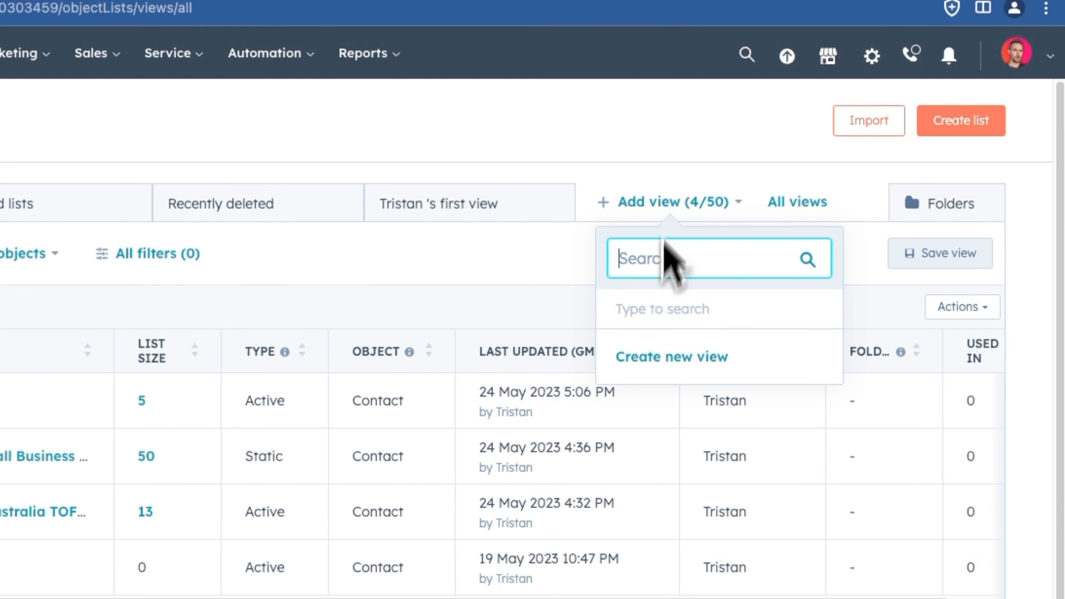
left_click(738, 202)
left_click(659, 208)
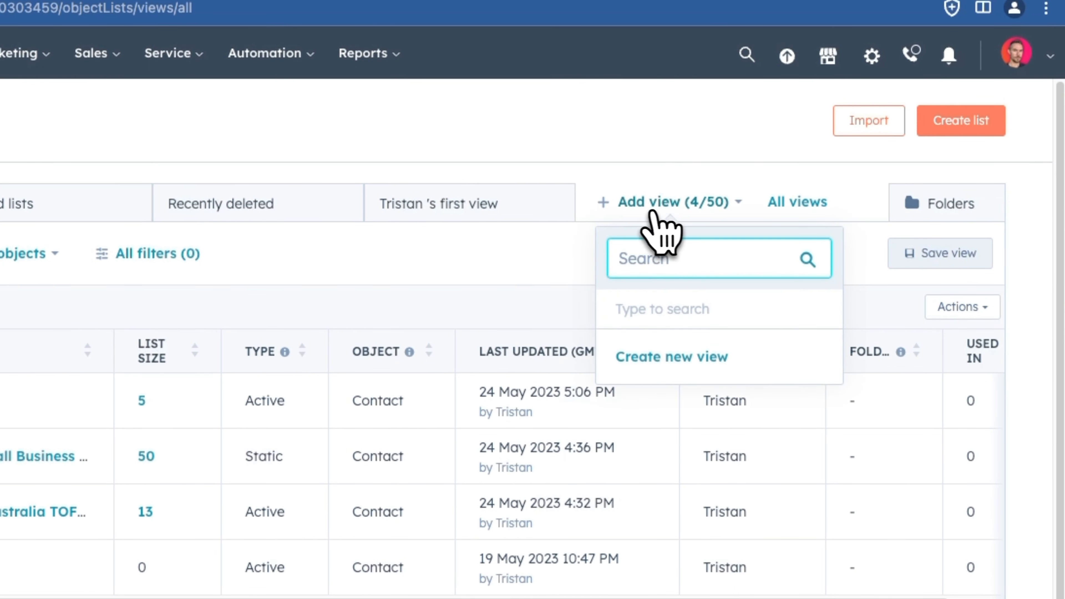
- Inspect the object type and owner filters on the All Views page, and return to the lists
left_click(799, 205)
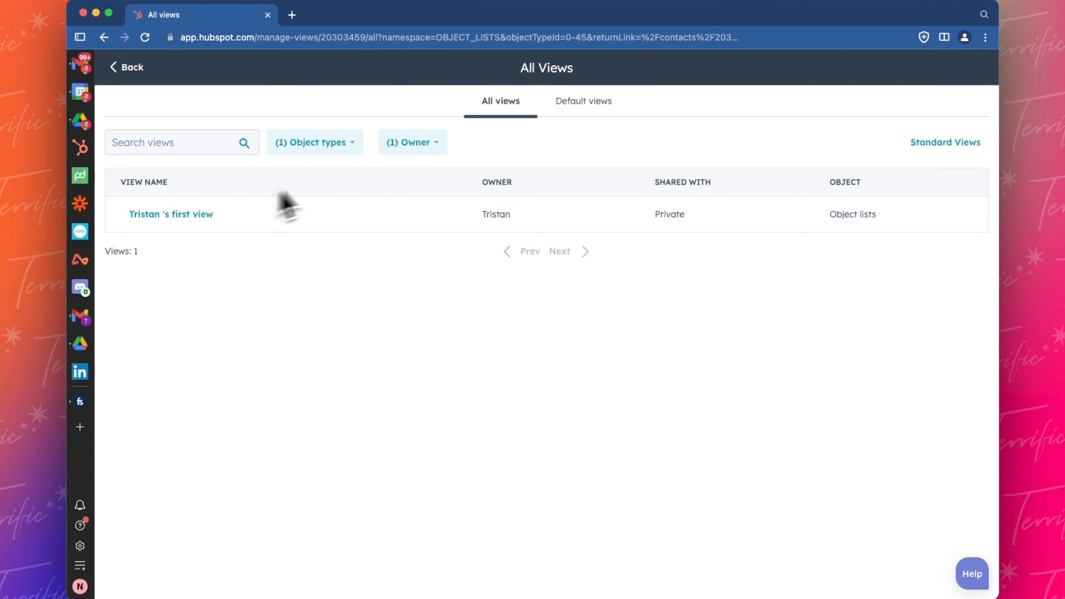
left_click(412, 143)
left_click(413, 142)
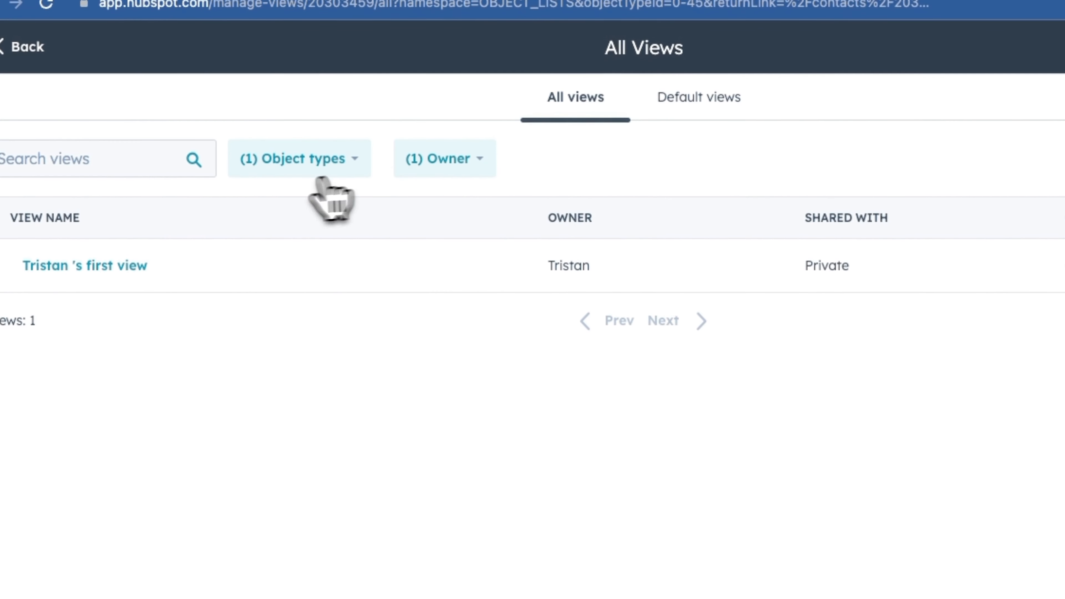
left_click(279, 167)
left_click(277, 161)
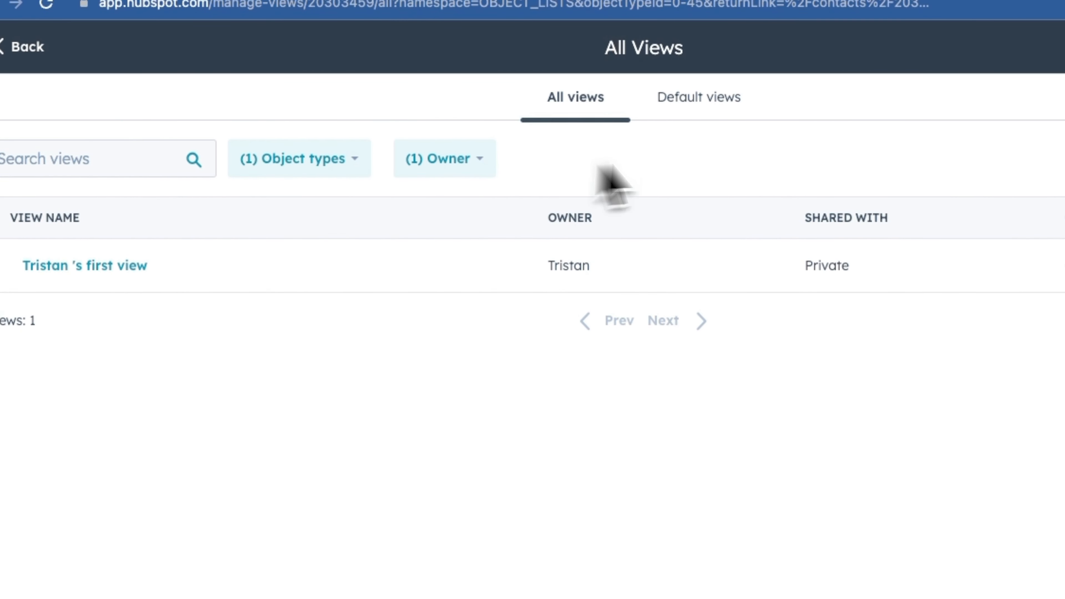
left_click(295, 168)
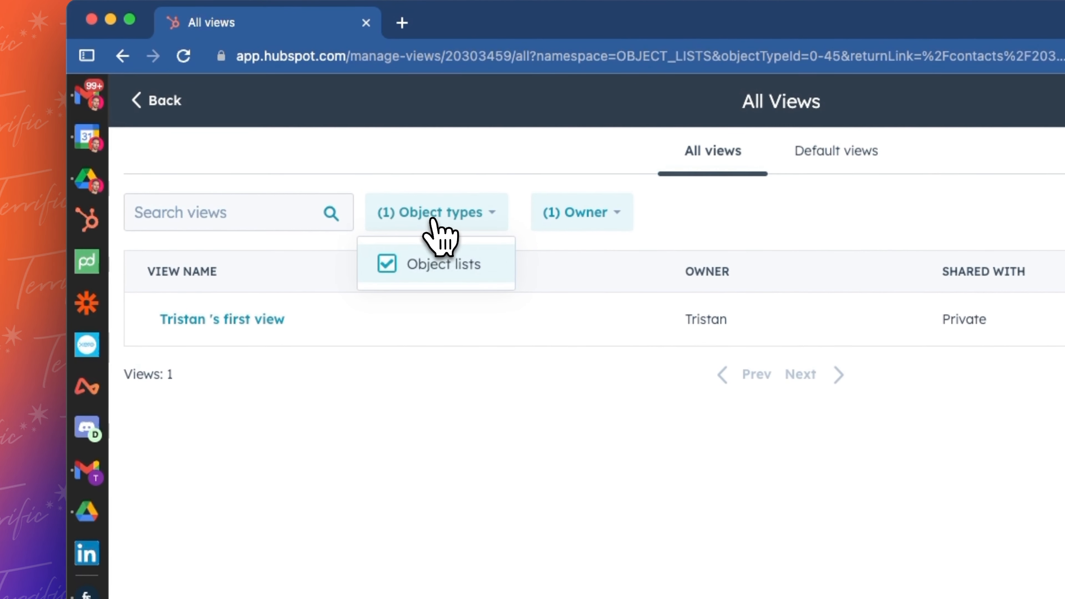
left_click(432, 219)
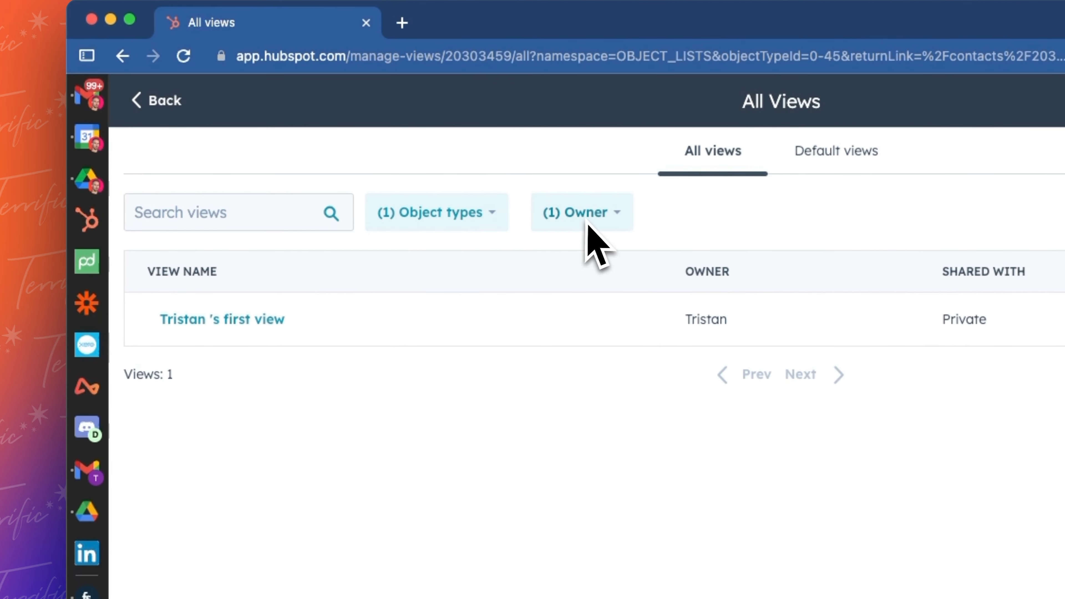
left_click(162, 113)
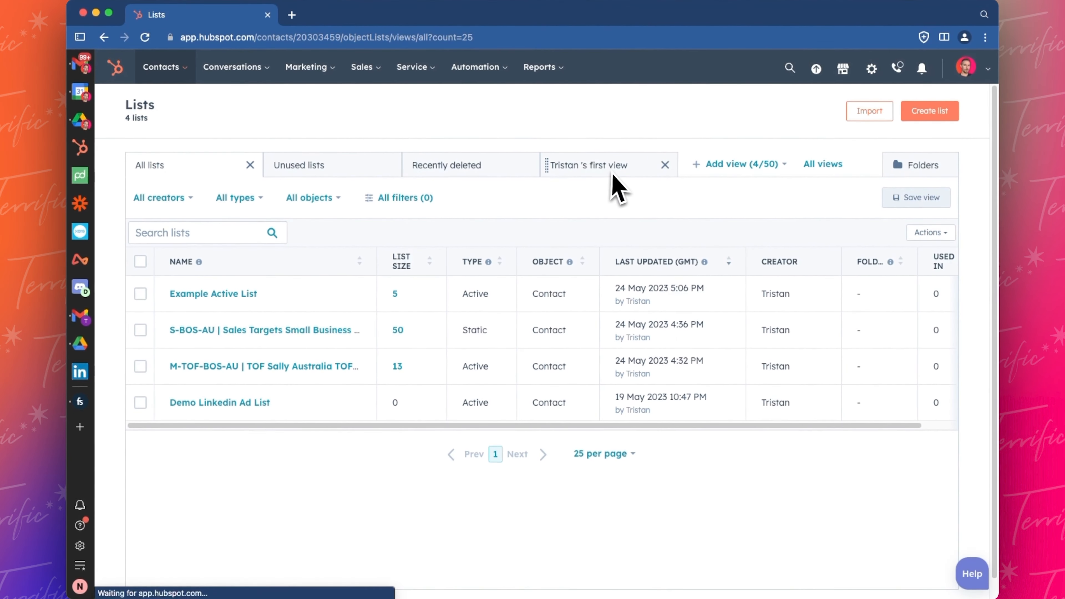
- Create a list folder named Sales
left_click(918, 167)
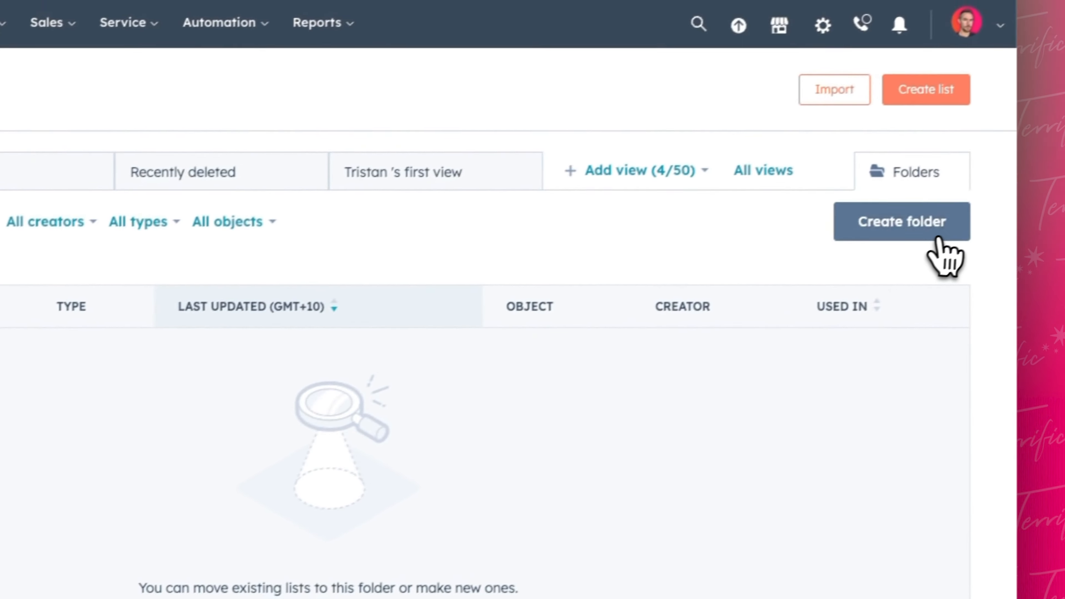
left_click(937, 241)
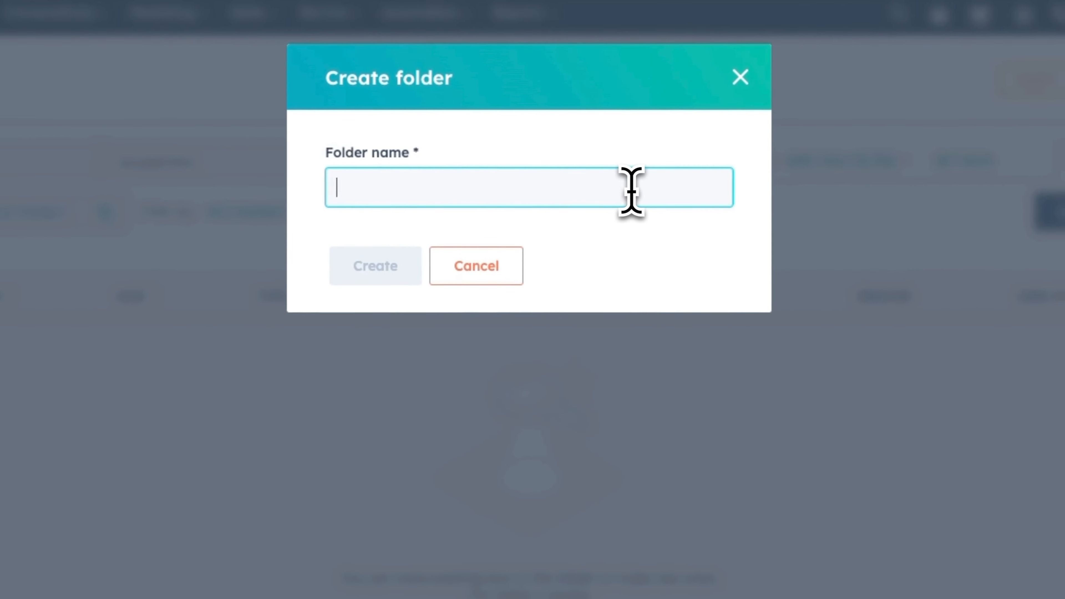
type("Sales")
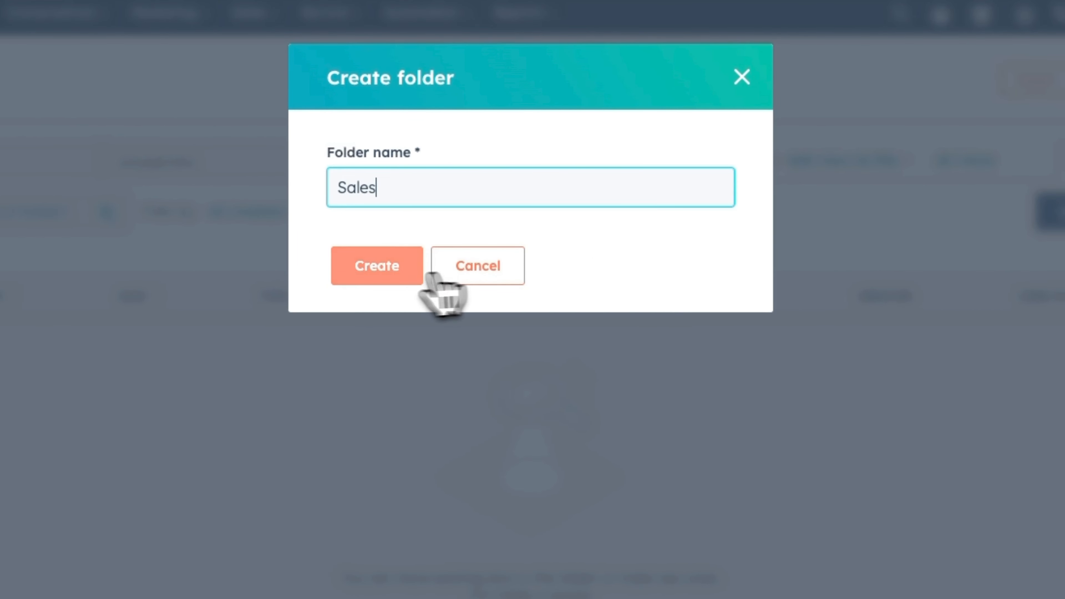
left_click(378, 266)
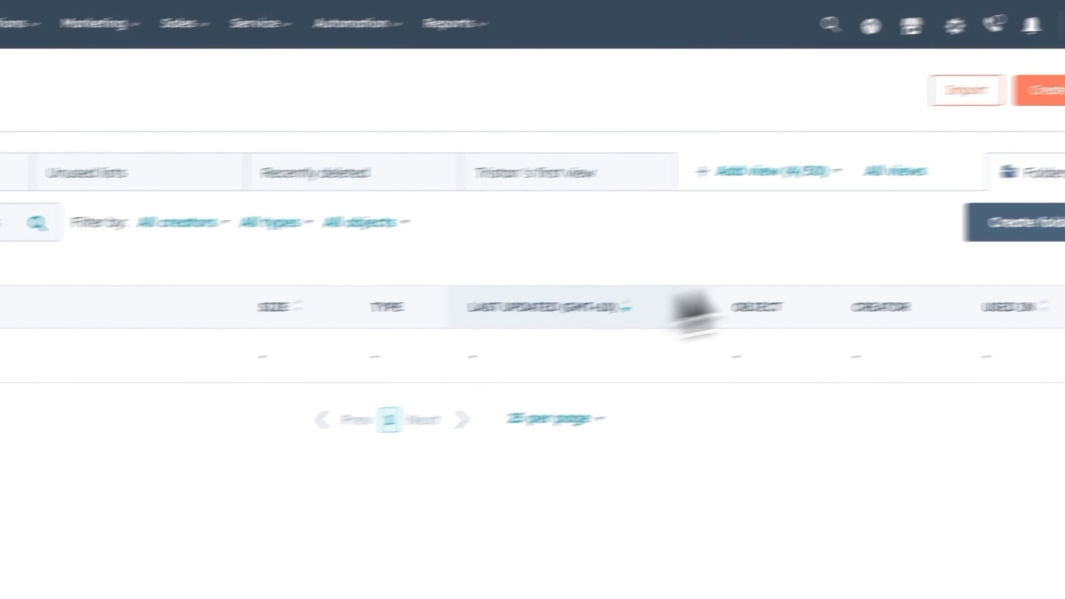
- Create another list folder named Australia, and return to the All lists view
left_click(1058, 211)
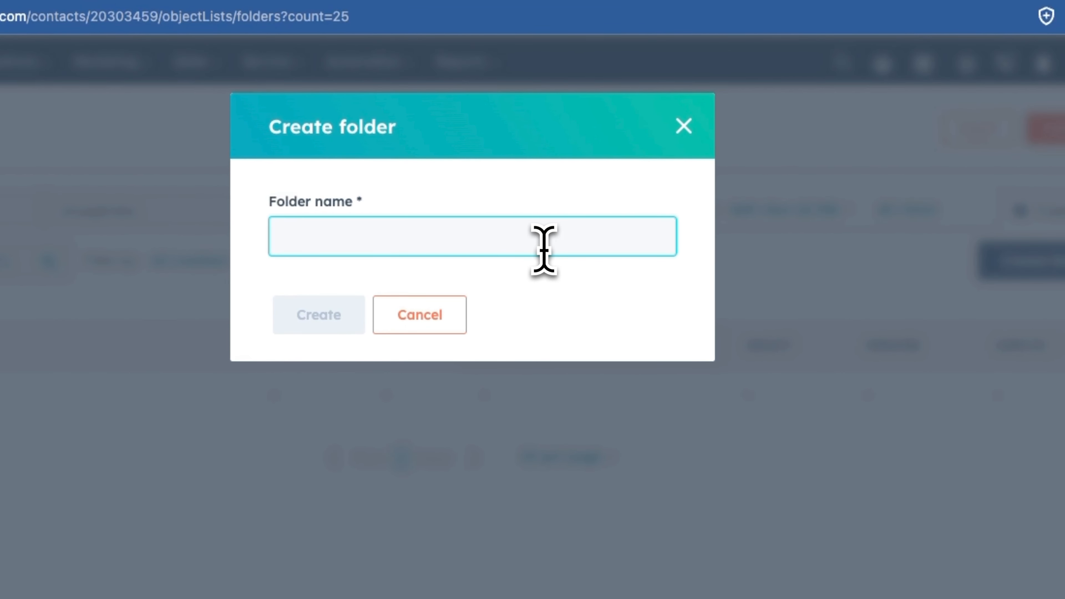
type("Australia")
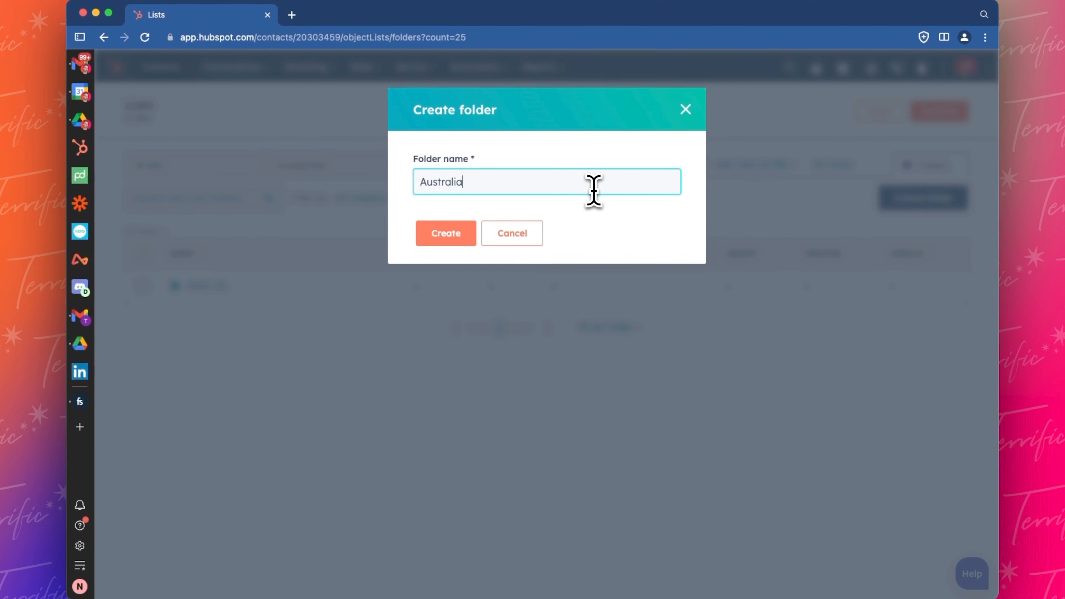
left_click(446, 233)
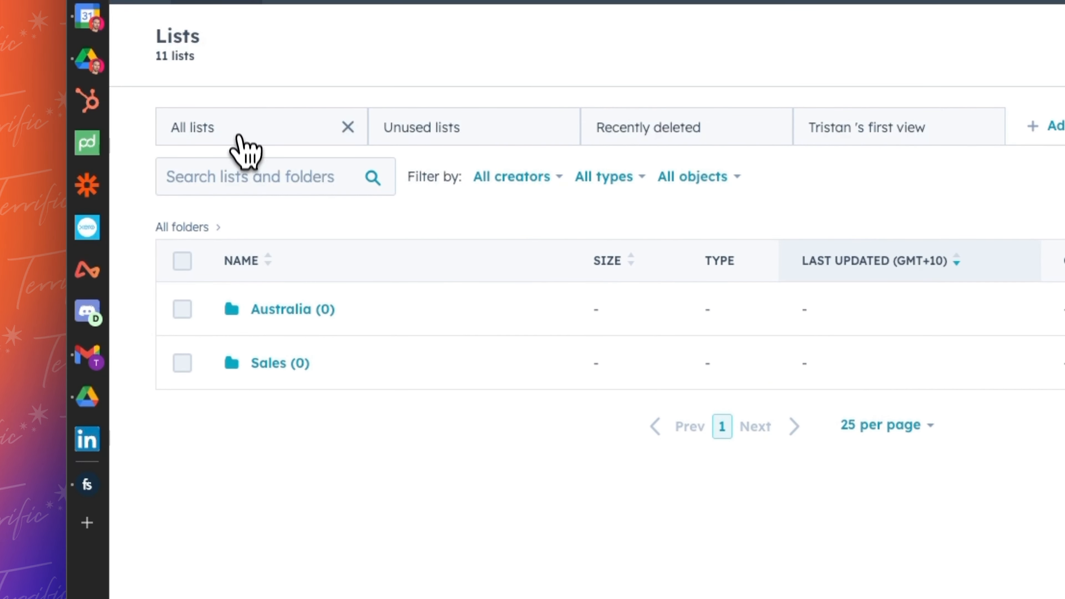
left_click(240, 139)
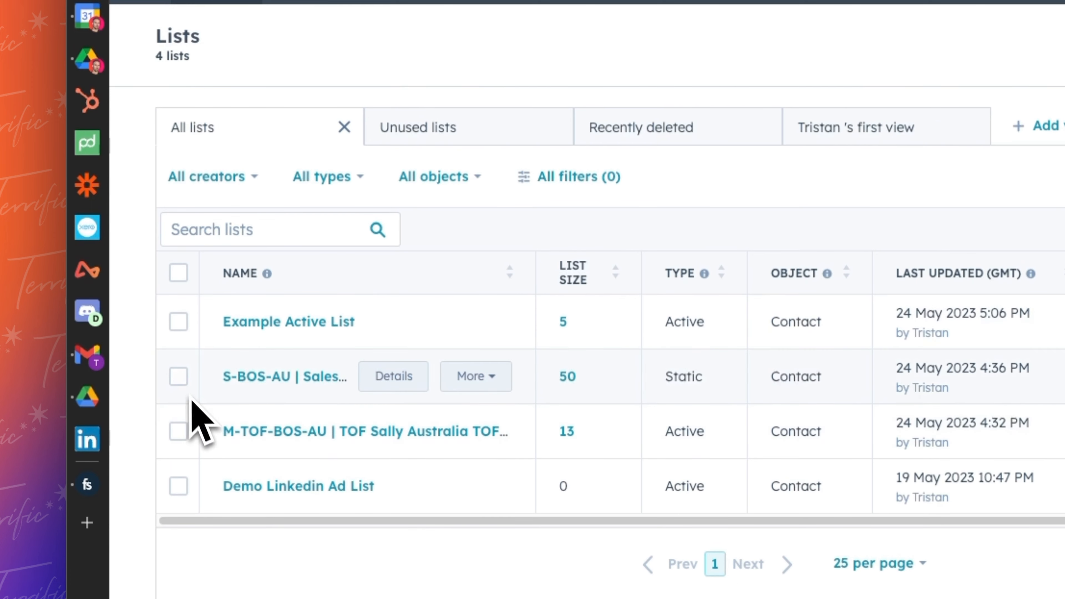
- Move the S-BOS-AU and M-TOF-BOS-AU lists into the Australia folder
left_click(179, 376)
left_click(178, 431)
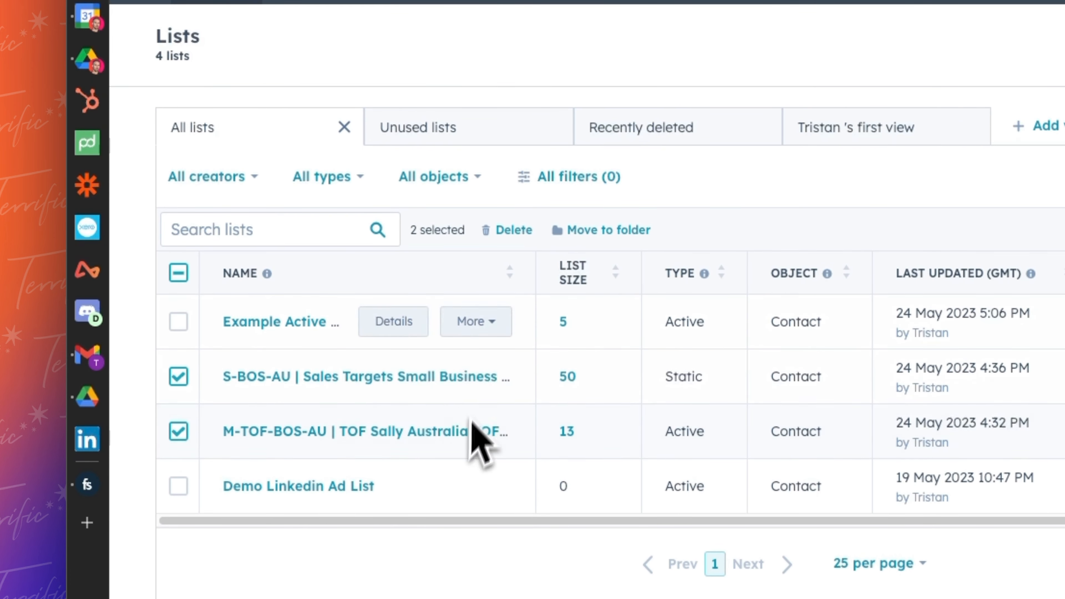
left_click(604, 230)
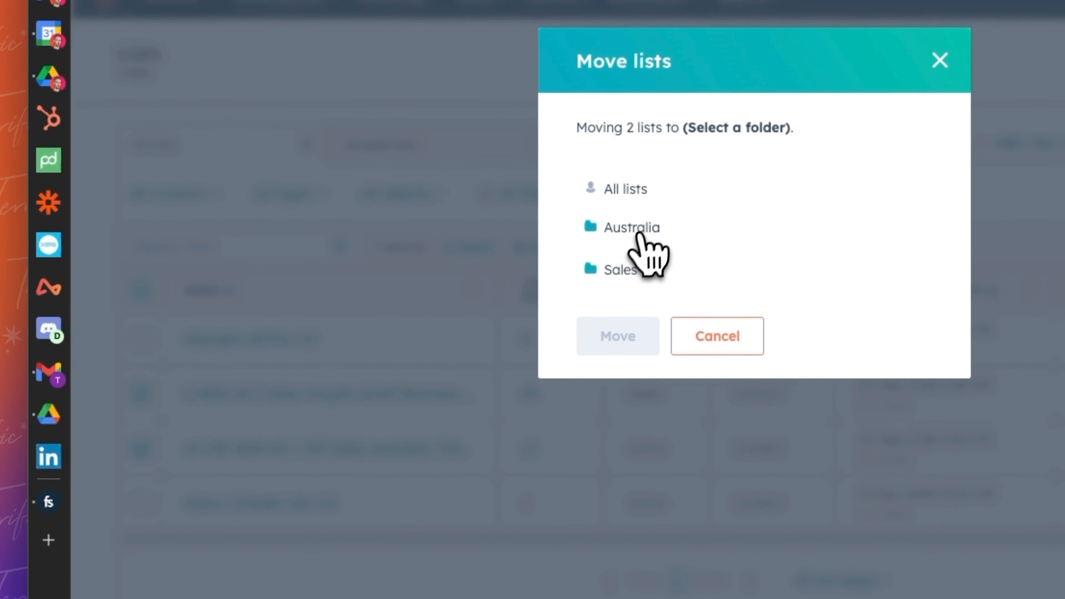
left_click(635, 230)
left_click(629, 336)
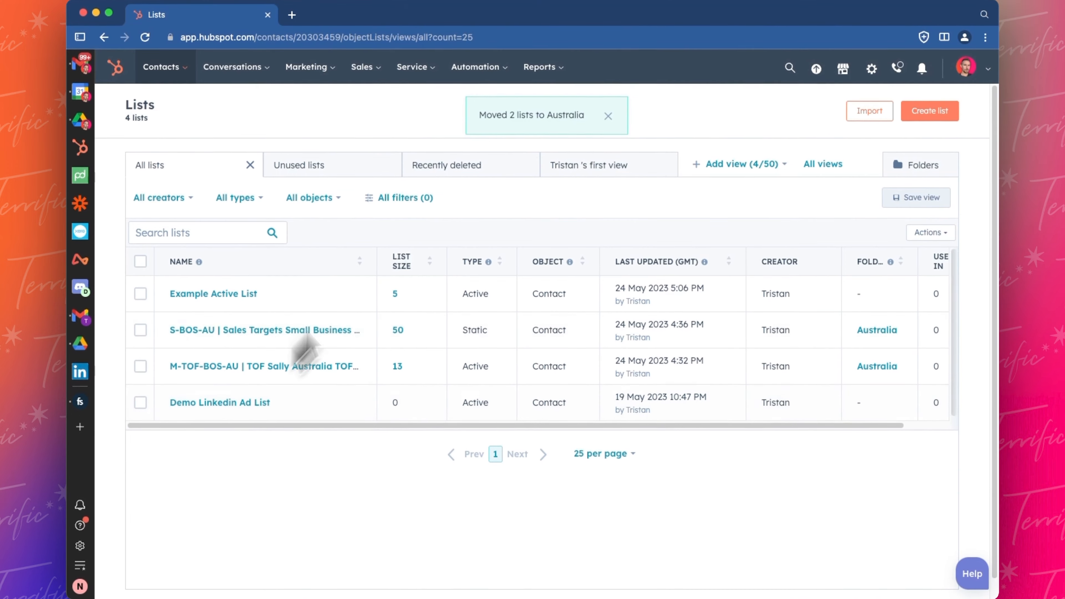
- View the contents of the Australia folder, and return to the All lists view
left_click(914, 165)
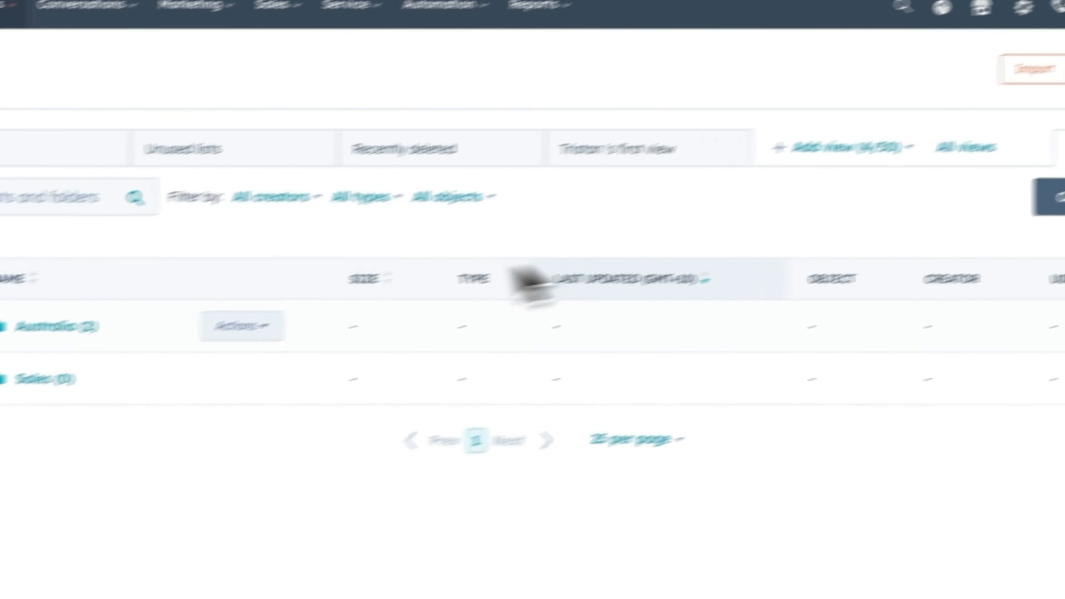
left_click(186, 304)
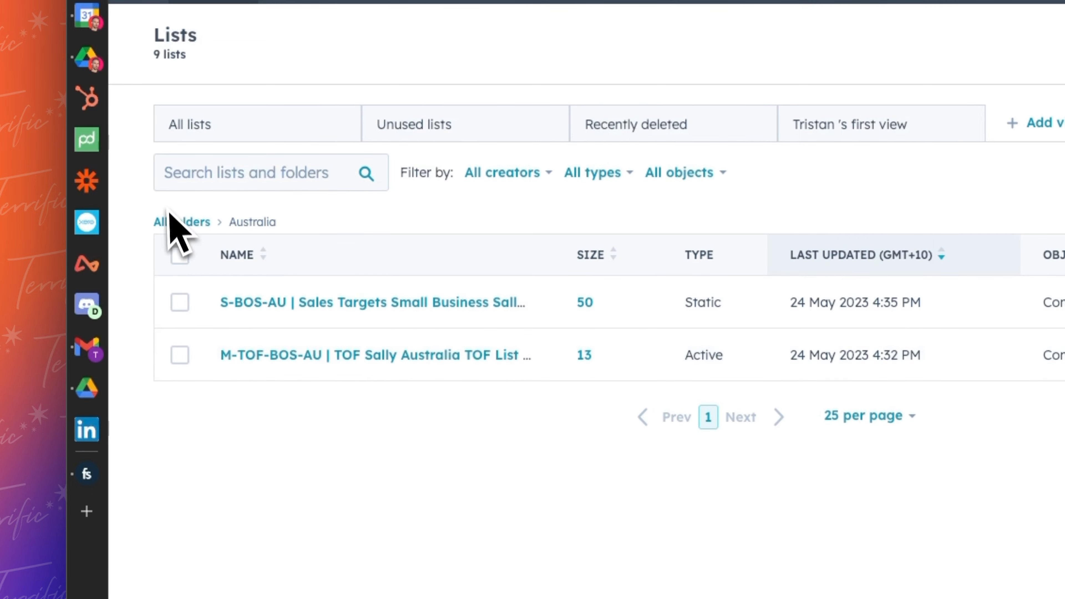
left_click(181, 222)
left_click(251, 130)
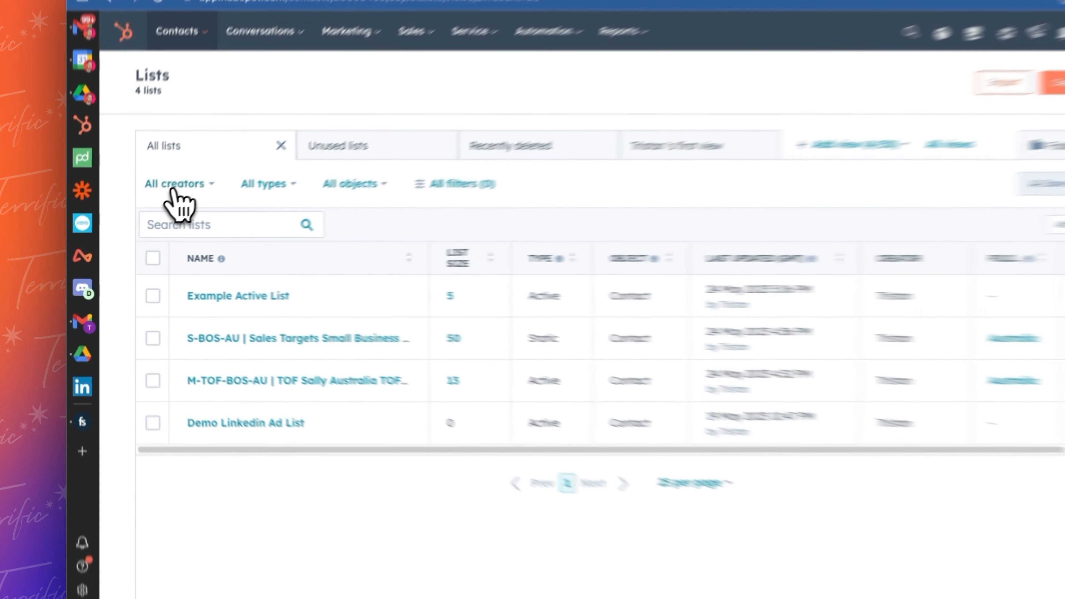
- Filter the lists by a single creator and by the Active type
left_click(158, 197)
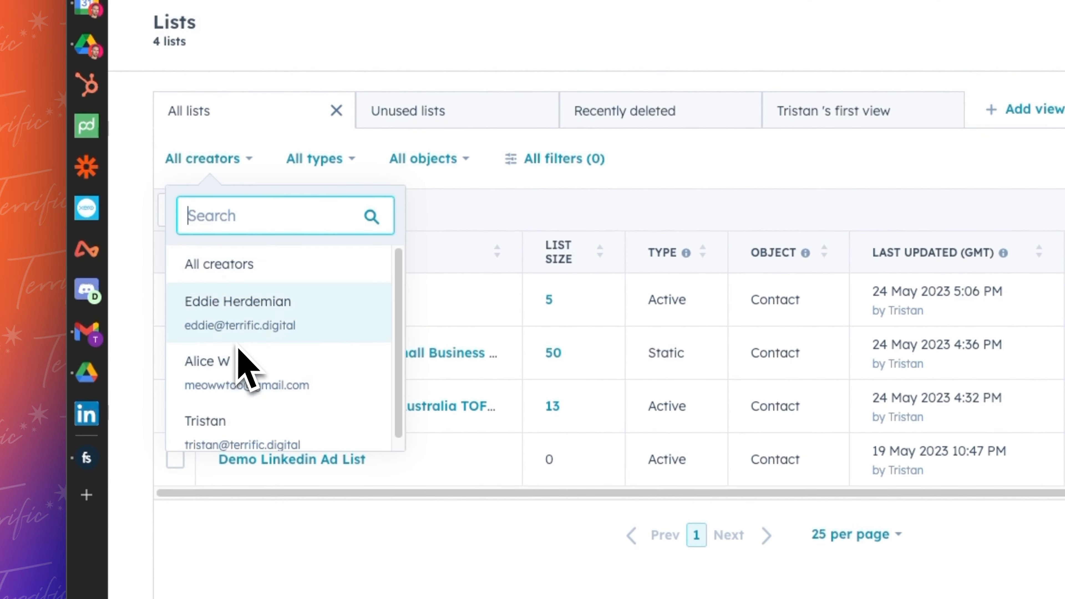
left_click(270, 417)
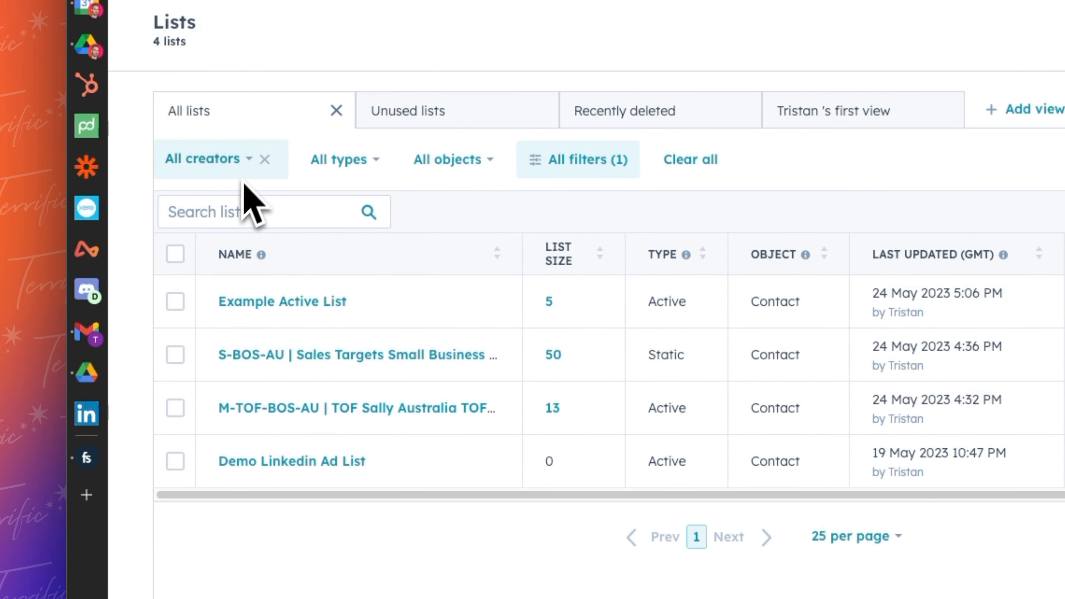
left_click(343, 167)
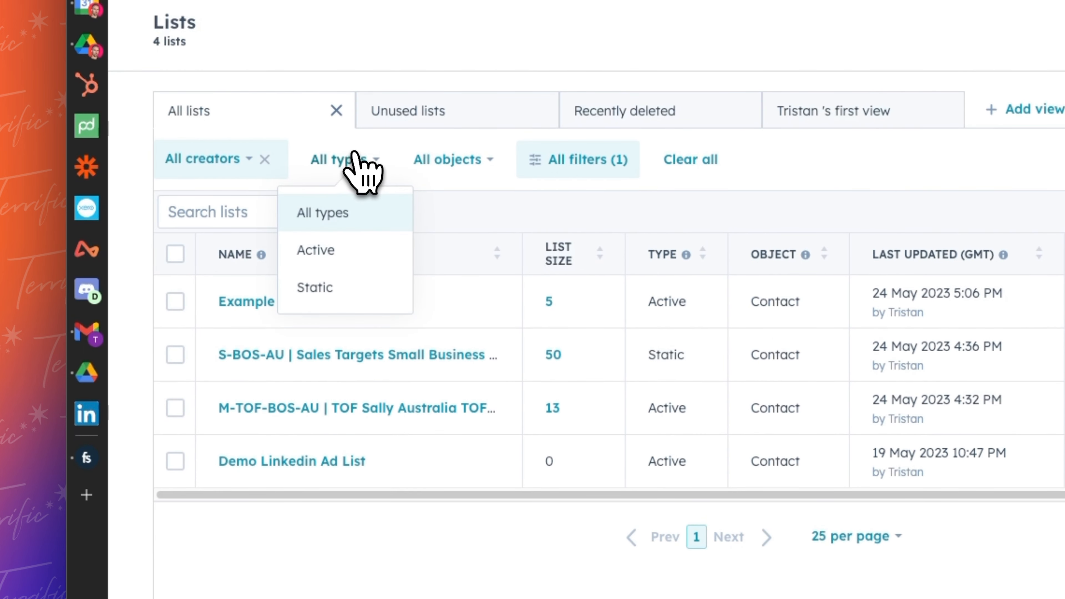
left_click(332, 257)
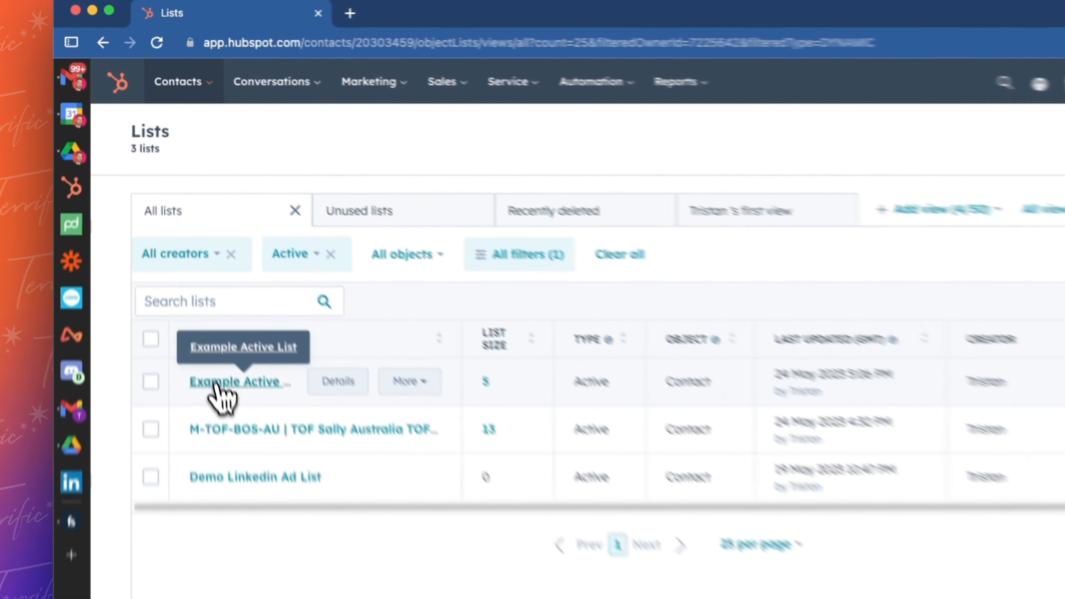
- Open Example Active List and examine the country/region and persona criteria in both of its filter groups
left_click(197, 294)
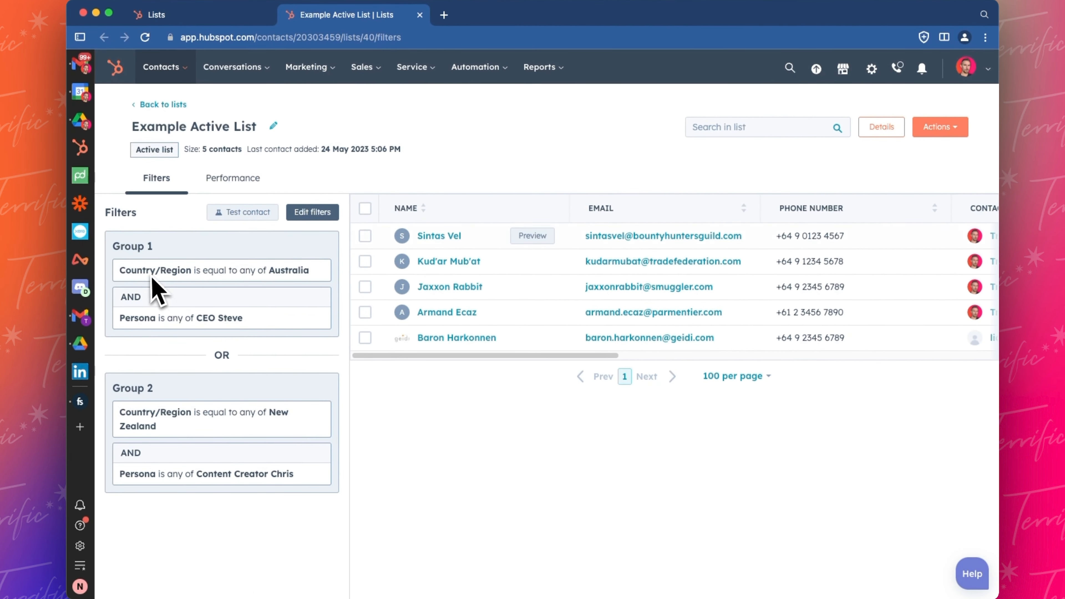
left_click_drag(163, 271, 221, 271)
double_click(275, 271)
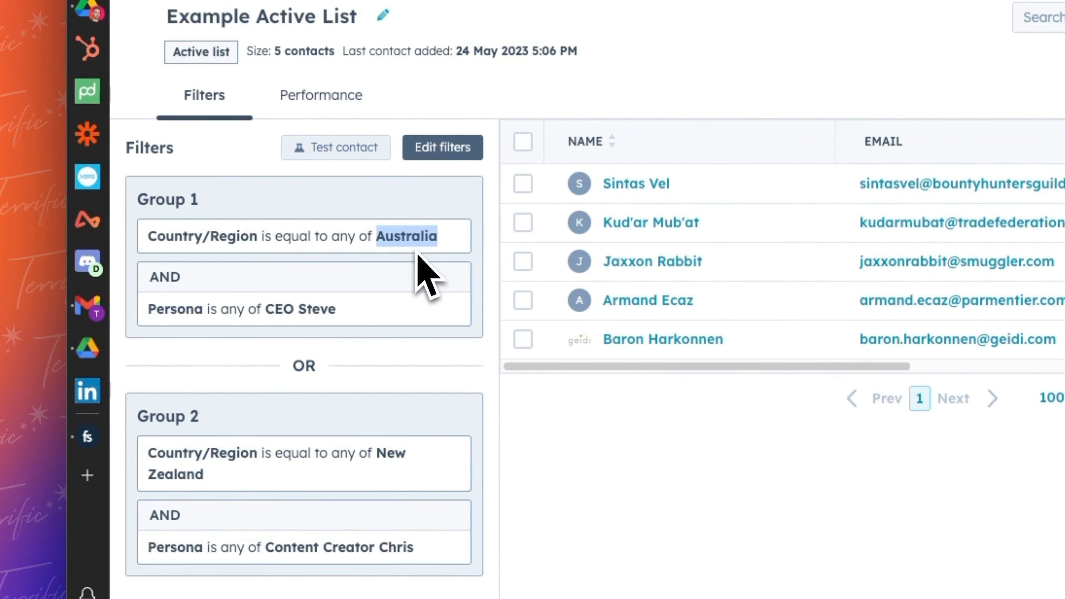
left_click(146, 308)
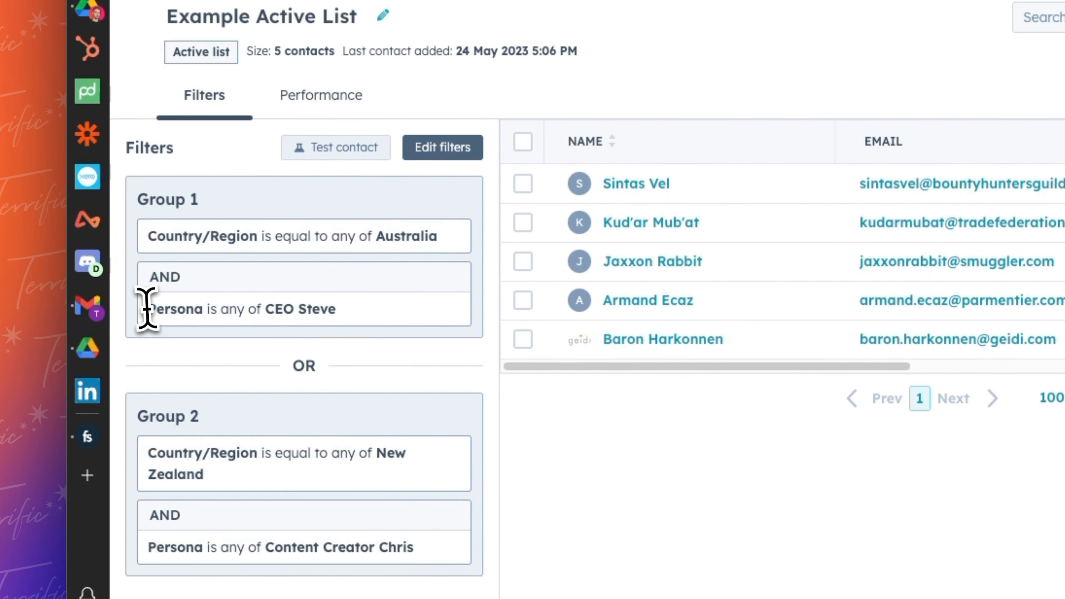
left_click(299, 310)
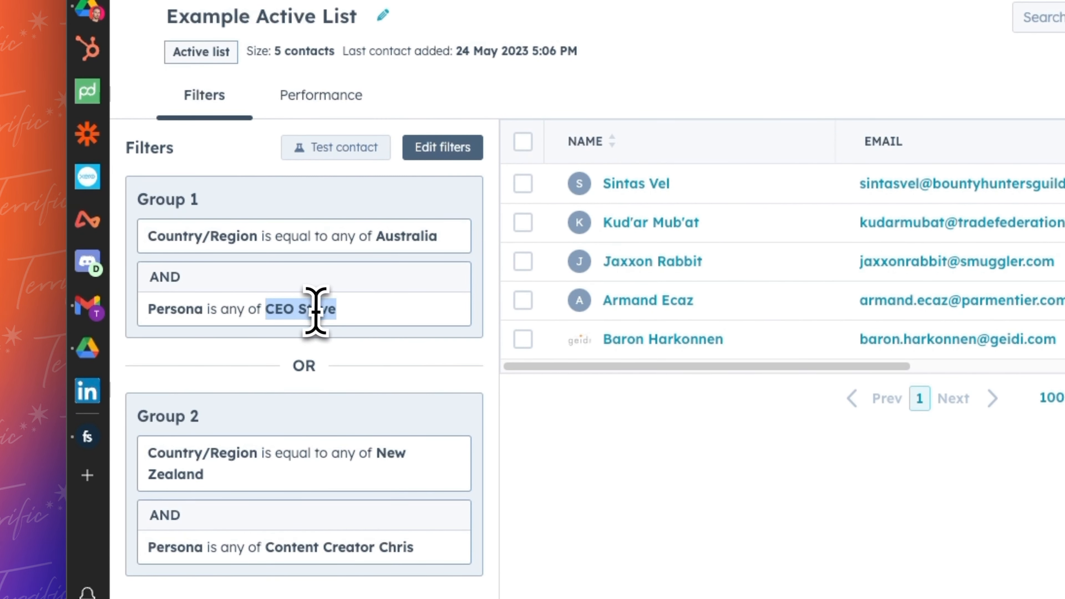
left_click_drag(566, 367, 503, 363)
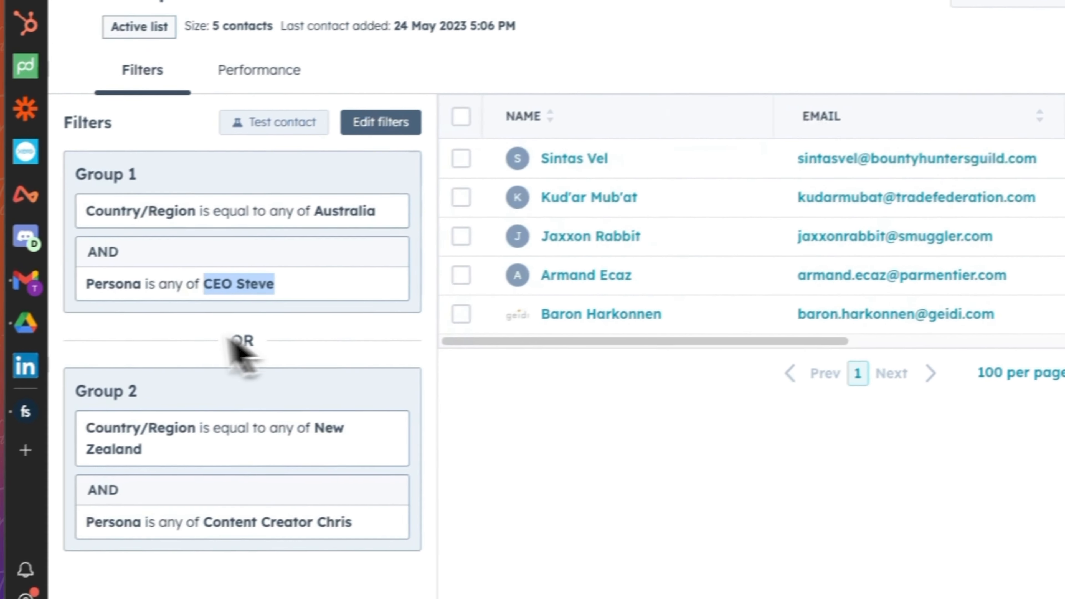
left_click(128, 483)
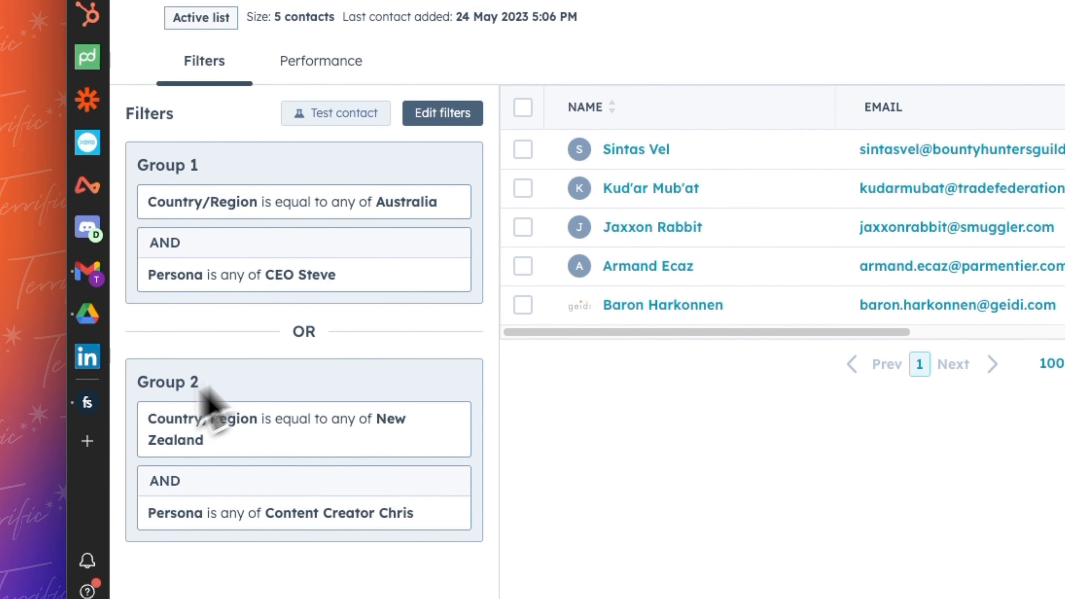
left_click_drag(166, 417, 254, 439)
left_click(255, 439)
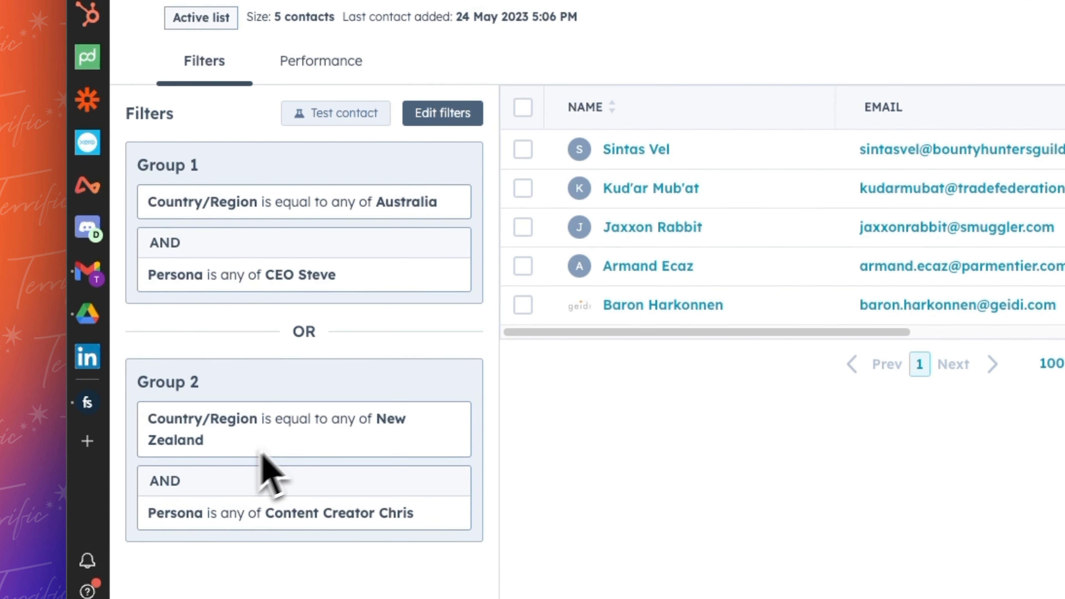
left_click_drag(254, 520, 435, 532)
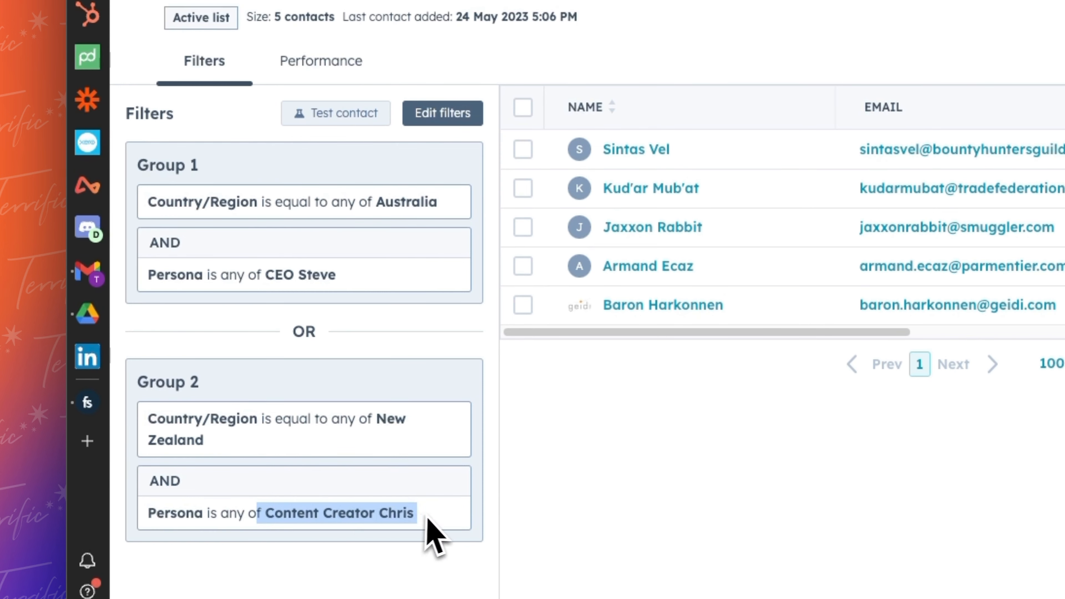
left_click(428, 520)
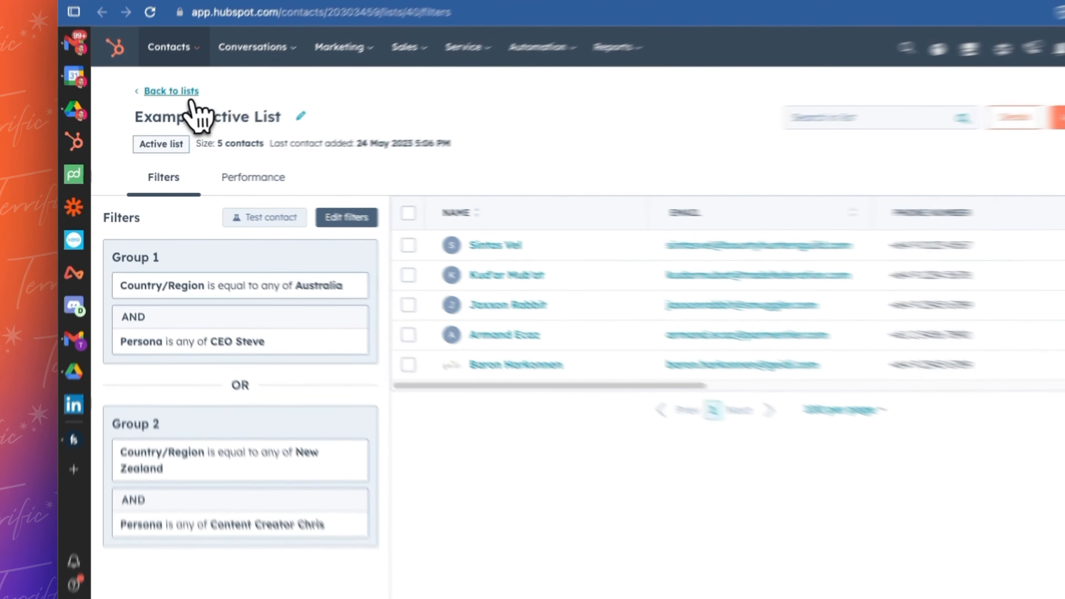
- Return to the lists, filter them by the Static type, and open the S-BOS-AU sales targets list
left_click(163, 105)
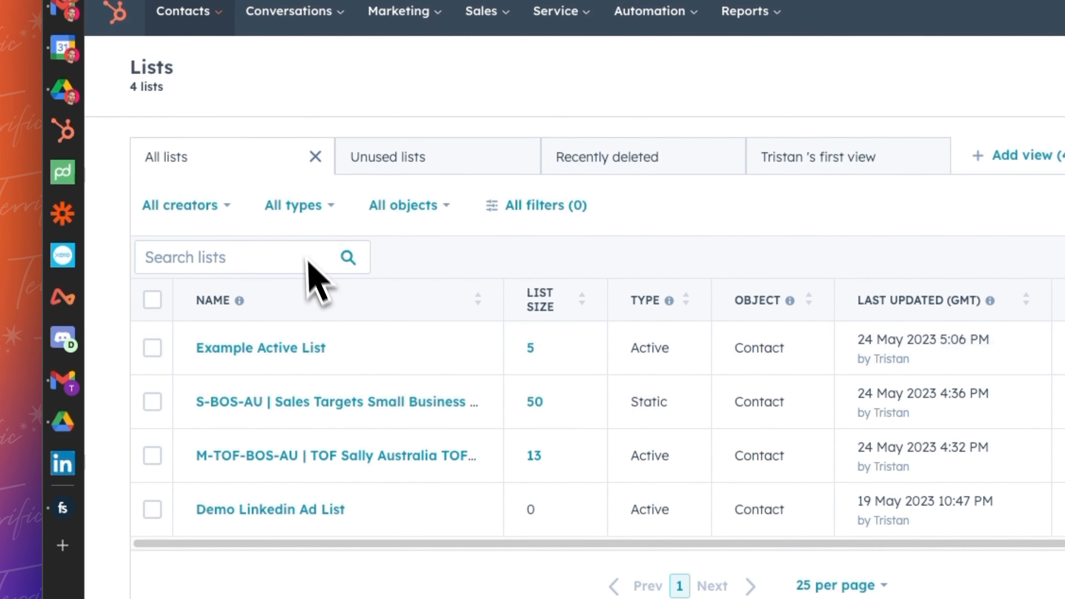
left_click(330, 210)
left_click(323, 332)
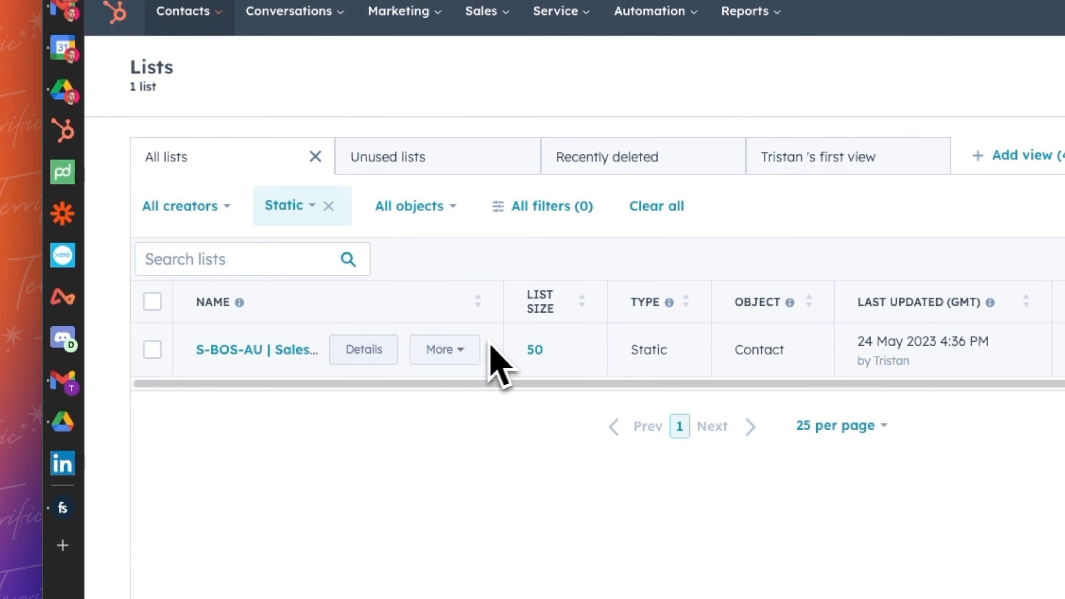
left_click(231, 355)
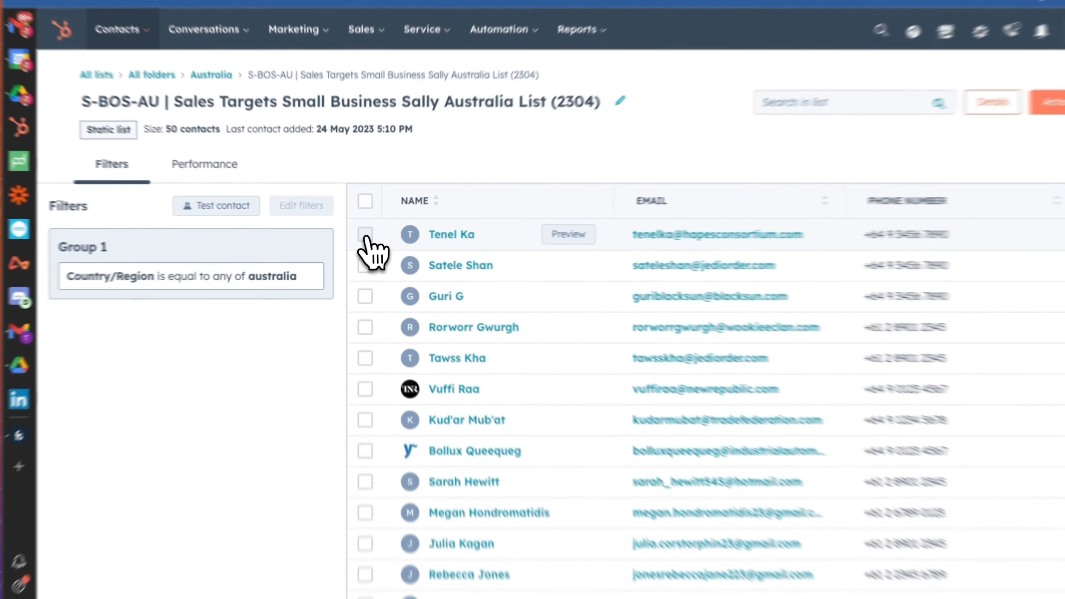
- Select the first four contacts in the static list to bring up the bulk actions, and leave the list
left_click(365, 236)
left_click(365, 261)
left_click(365, 286)
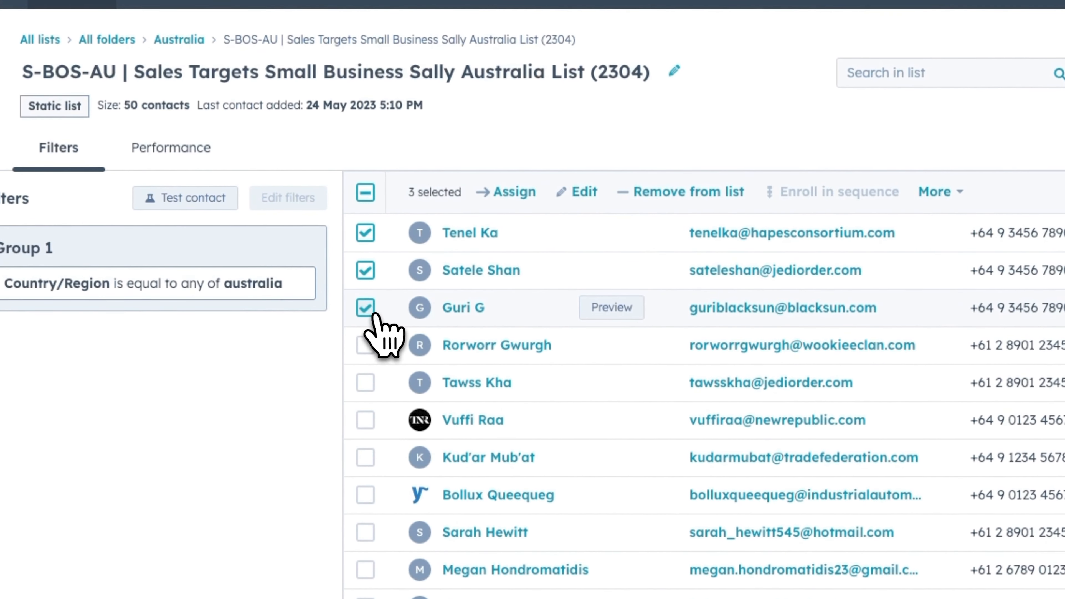
left_click(366, 344)
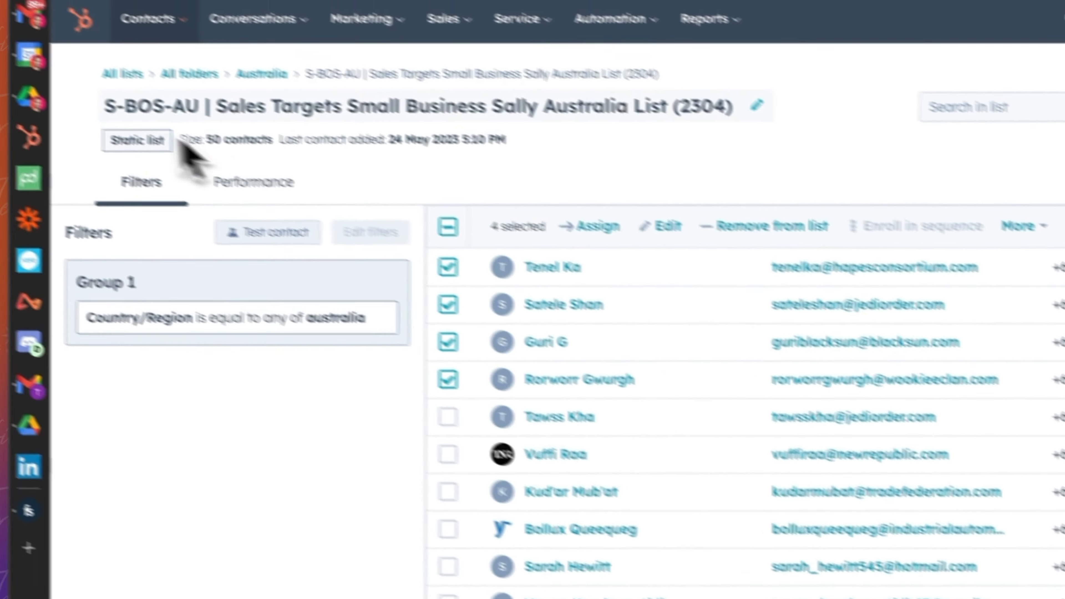
left_click(40, 39)
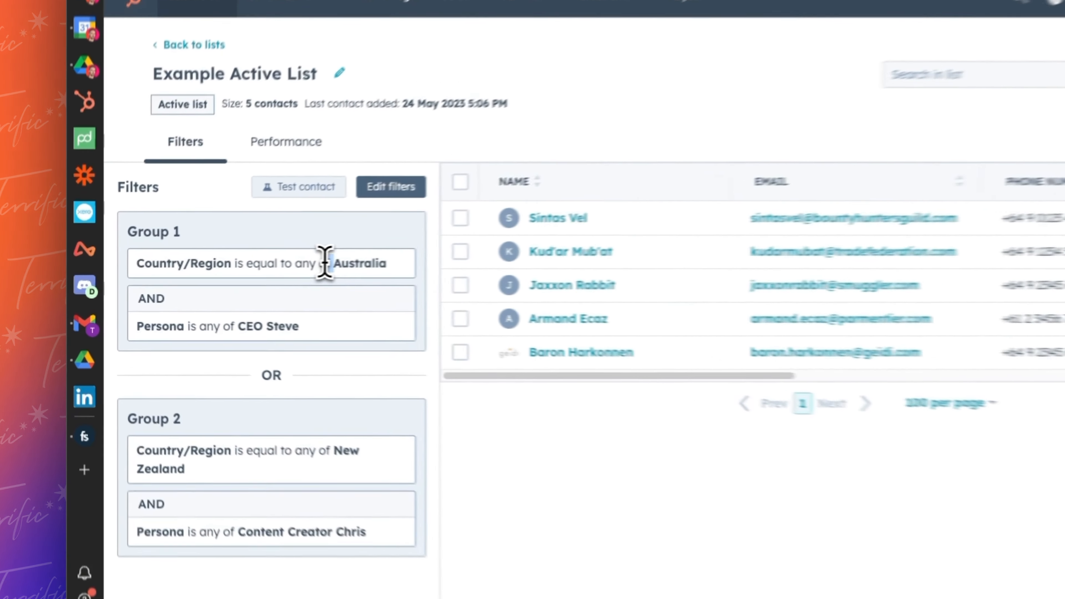
- Review the Australia criterion of Example Active List, and inspect the type and object filter options on the lists page
left_click_drag(311, 271, 254, 274)
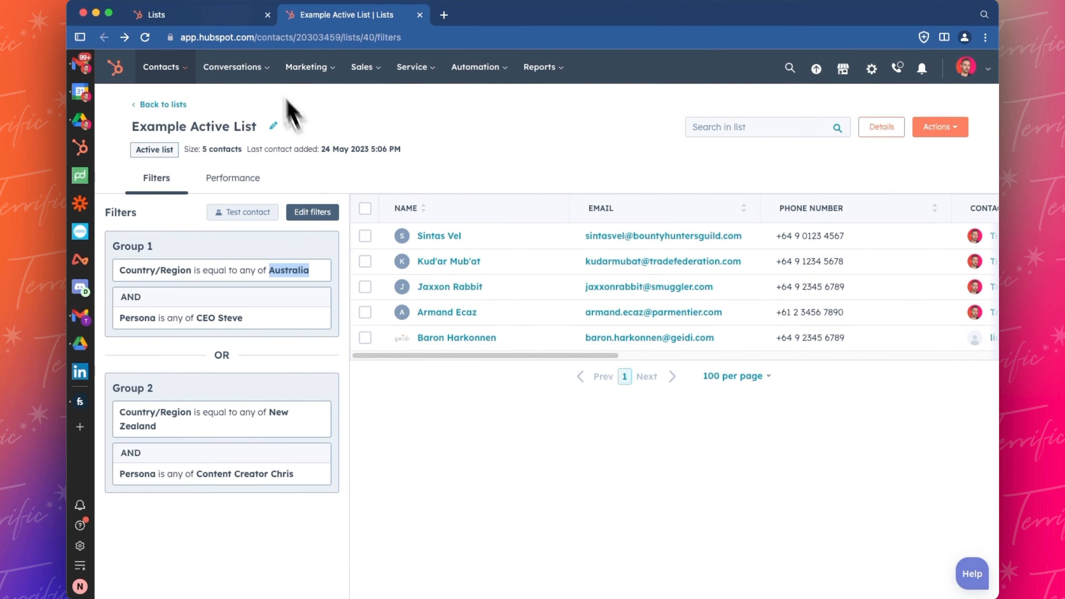
left_click(233, 15)
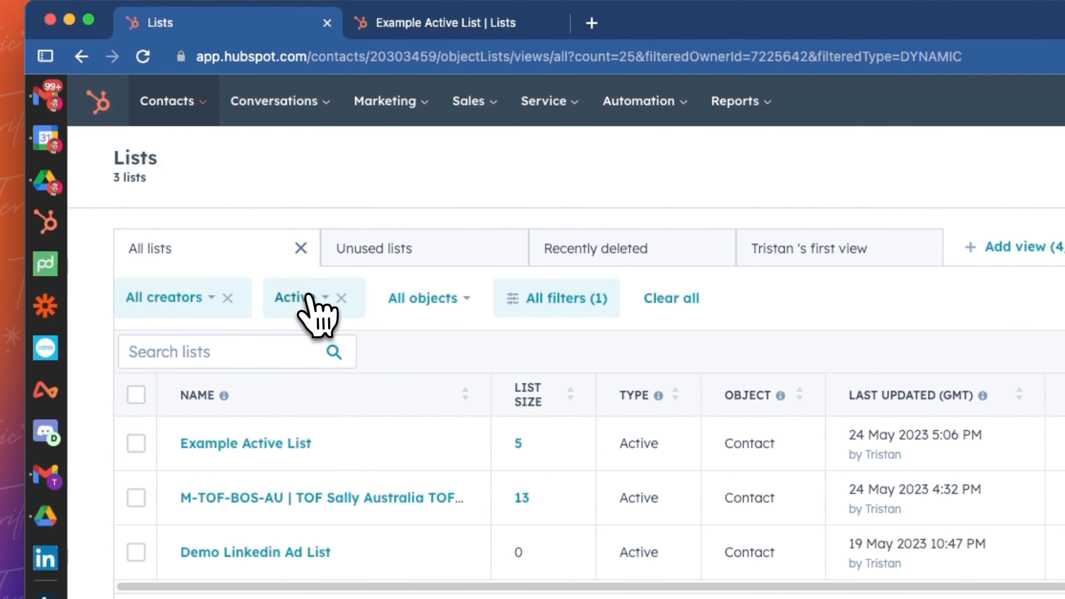
left_click(309, 297)
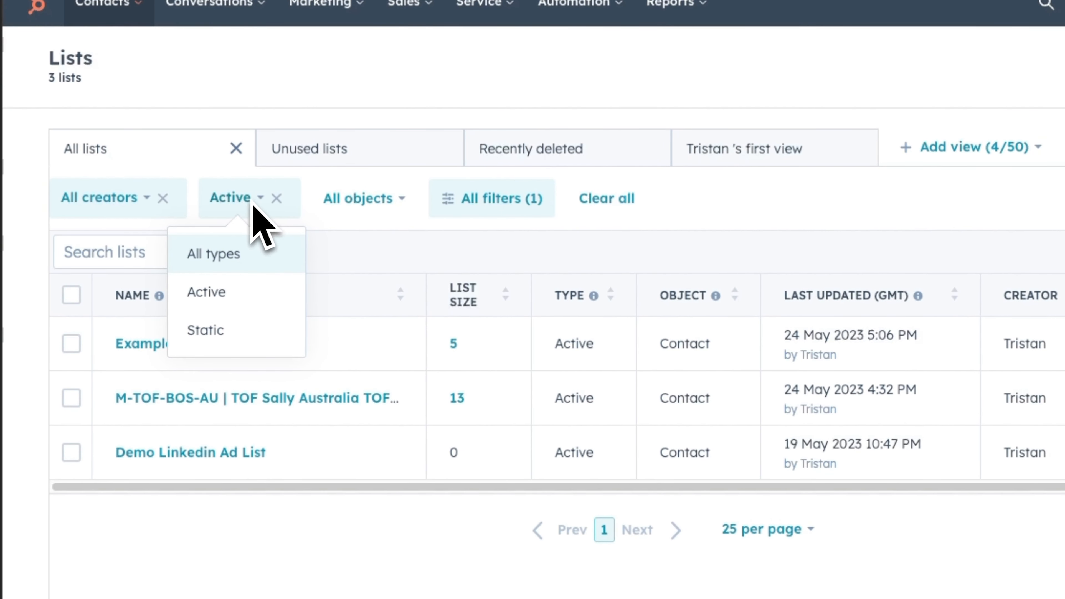
left_click(365, 197)
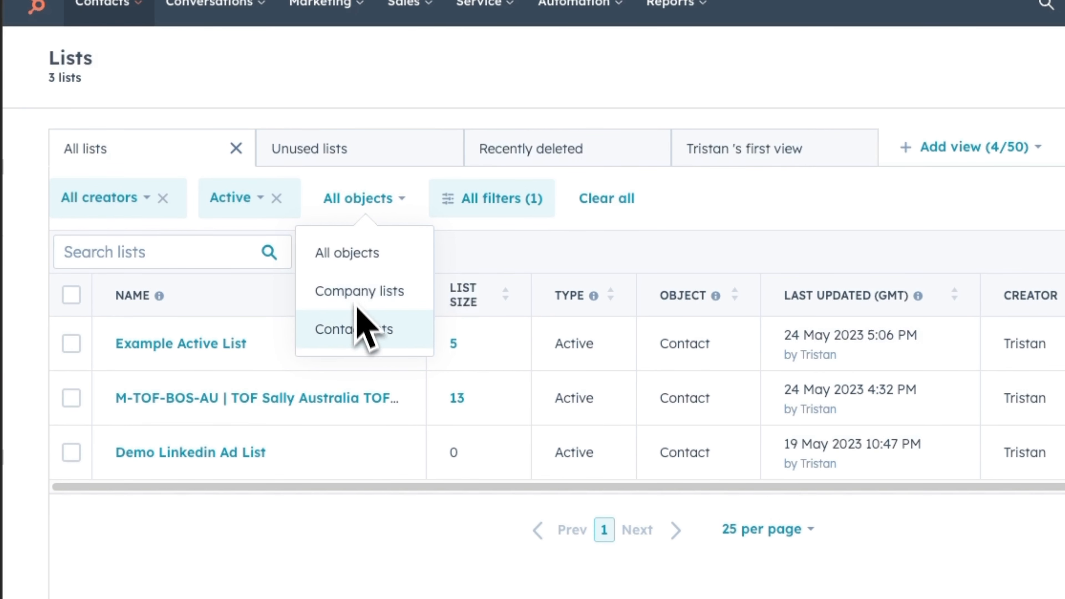
left_click(755, 252)
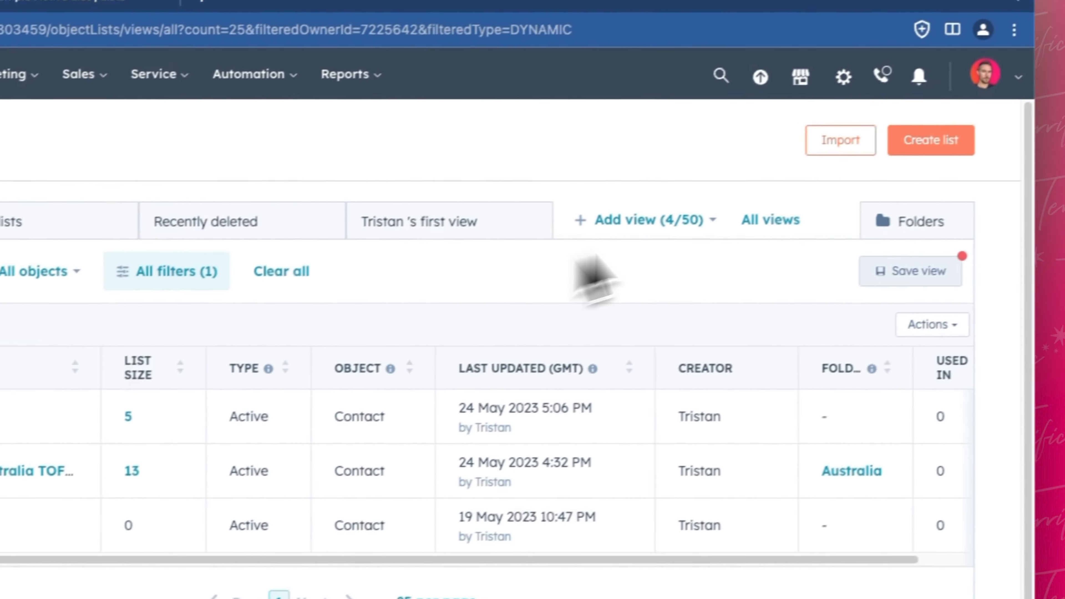
- Start an active list named Example in a separate browser tab, and make it company-based after comparing it with the contact-based option
left_click(907, 165, "super")
left_click(296, 21)
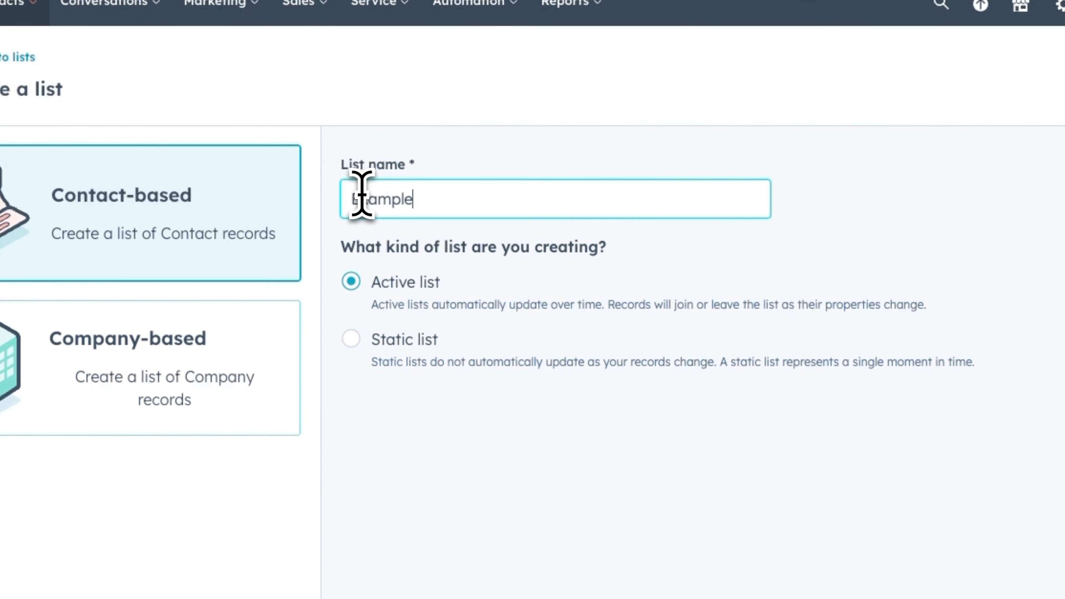
left_click(399, 351)
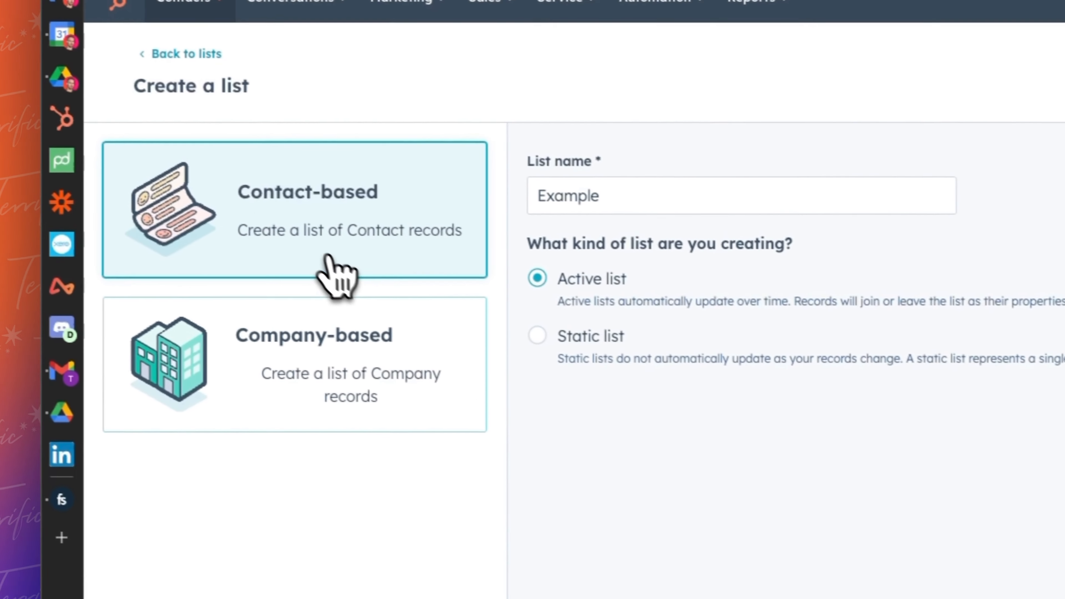
left_click(355, 372)
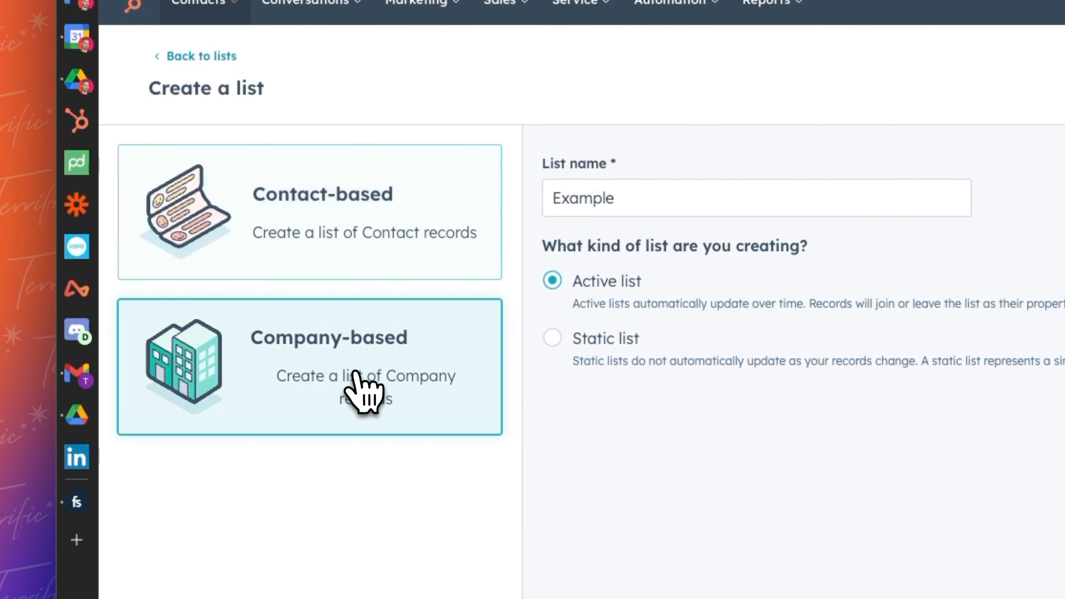
left_click(281, 202)
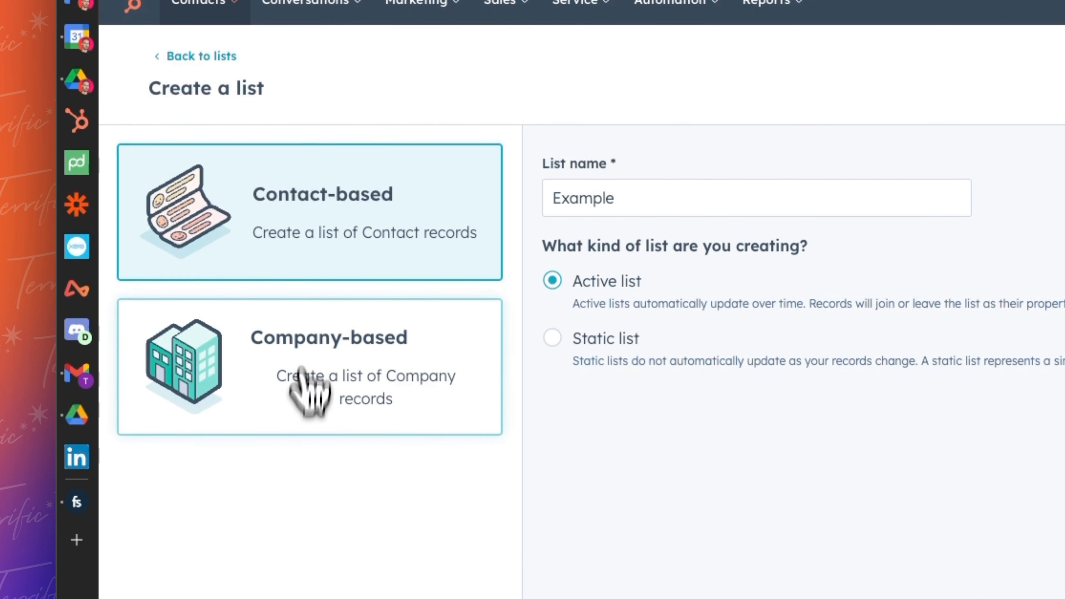
left_click(294, 391)
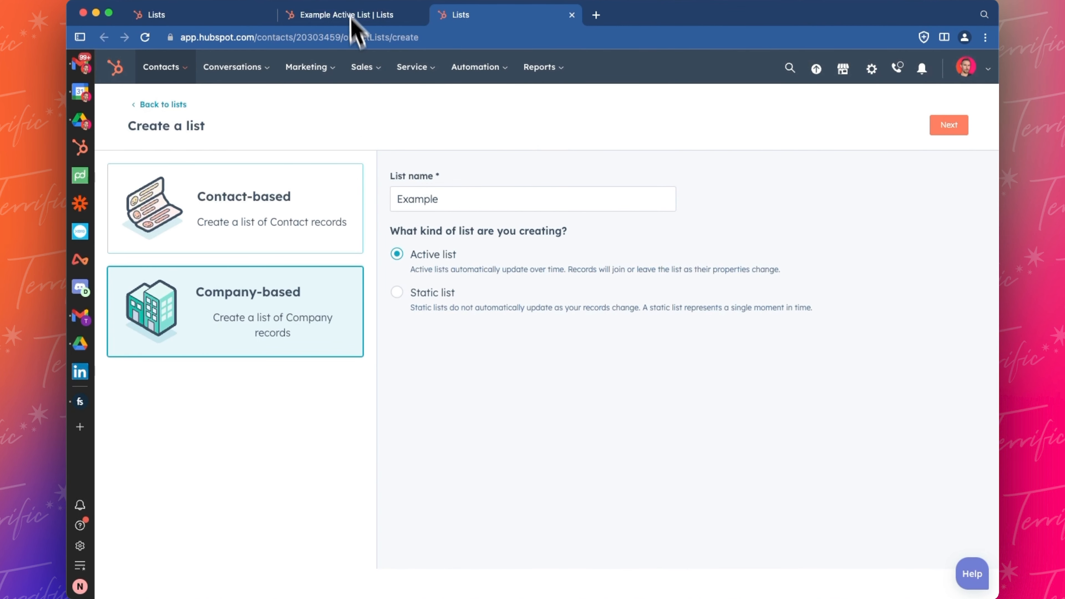
- Return to the browser tab with the active lists and filter them by object, trying contact lists and switching to company lists
left_click(232, 16)
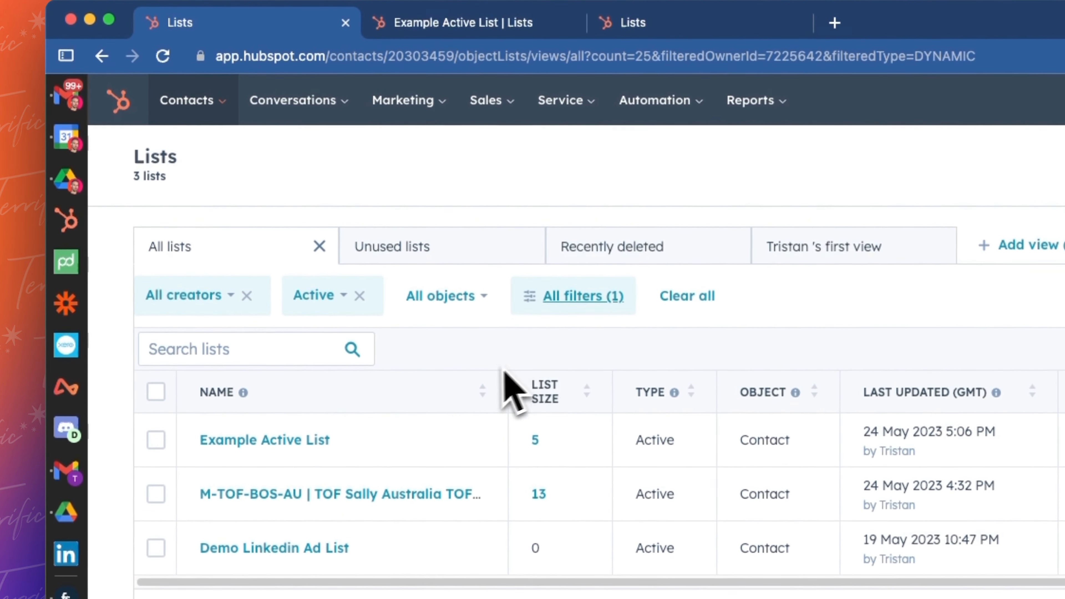
left_click(485, 300)
left_click(454, 419)
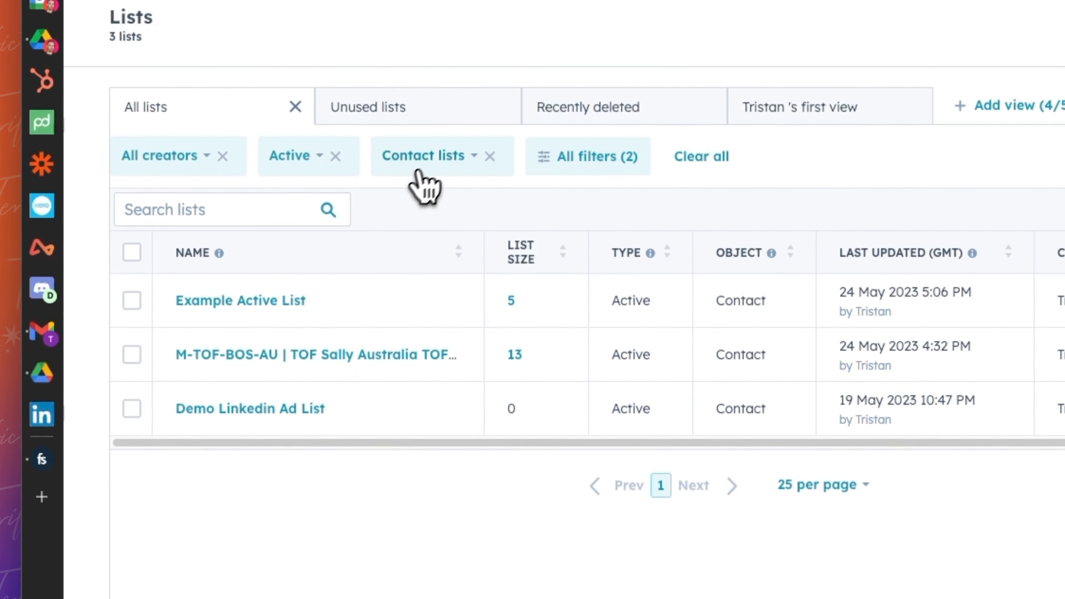
left_click(419, 170)
left_click(445, 248)
- Remove the type, creator and object filters from the All lists view
left_click(336, 156)
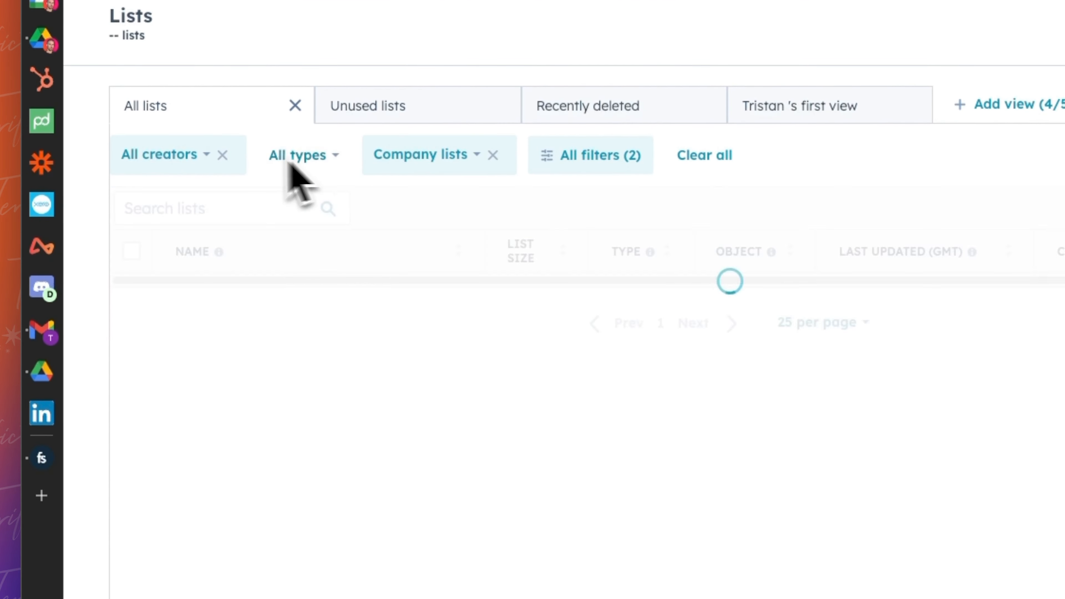
left_click(222, 155)
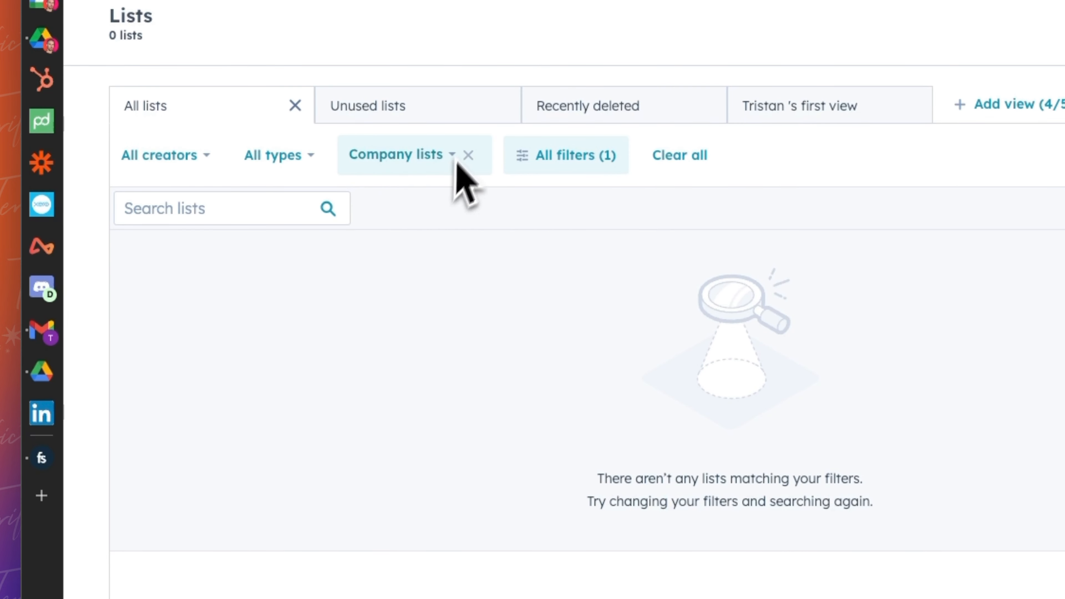
left_click(469, 155)
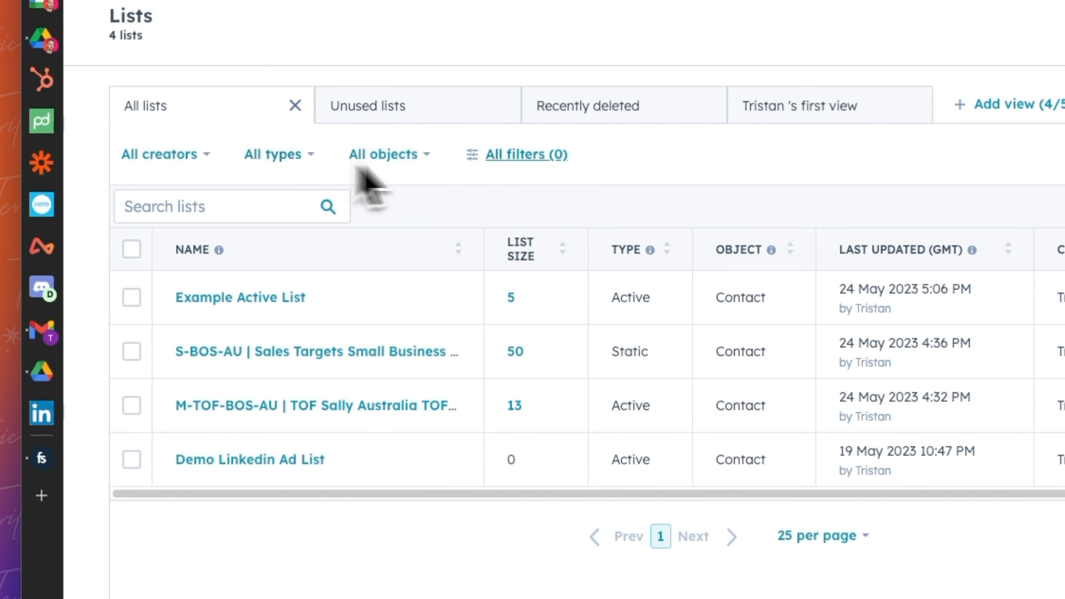
- Add and apply an advanced filter for lists whose name contains exactly "-AU"
left_click(478, 155)
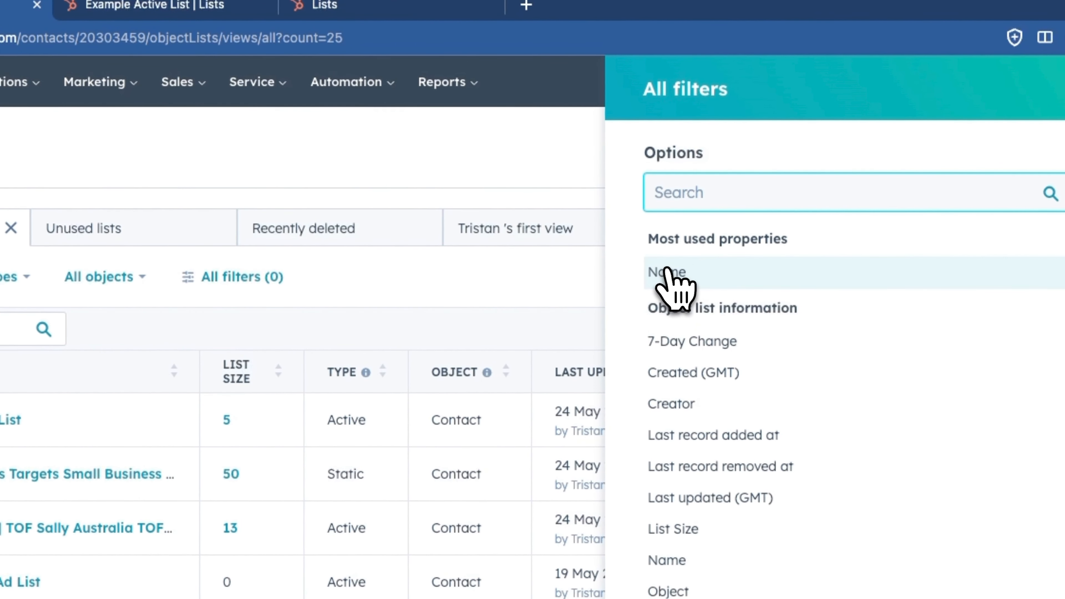
left_click(667, 271)
left_click(711, 253)
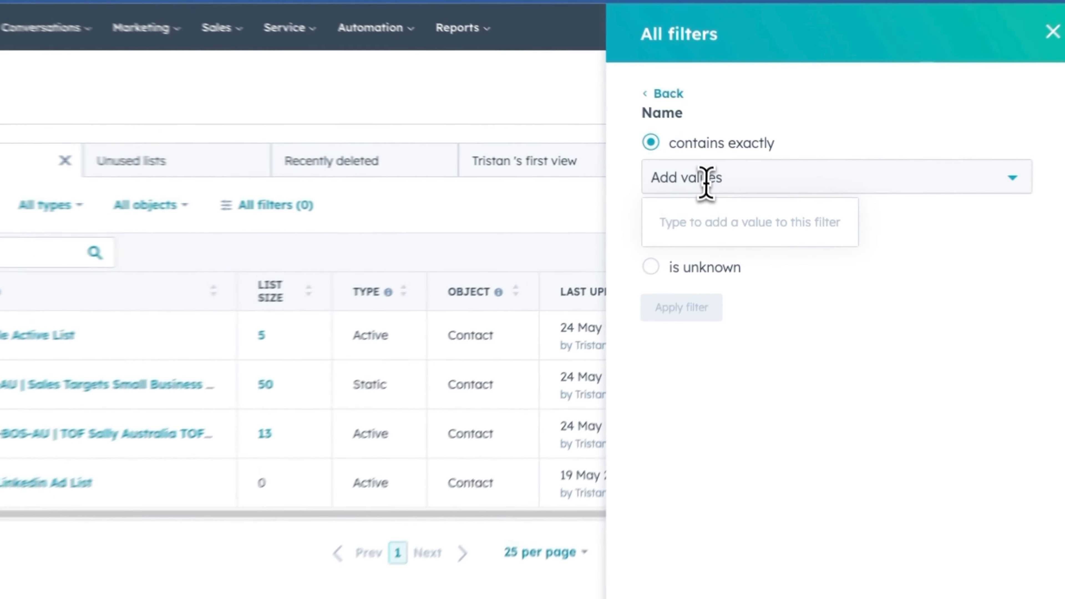
type("-A")
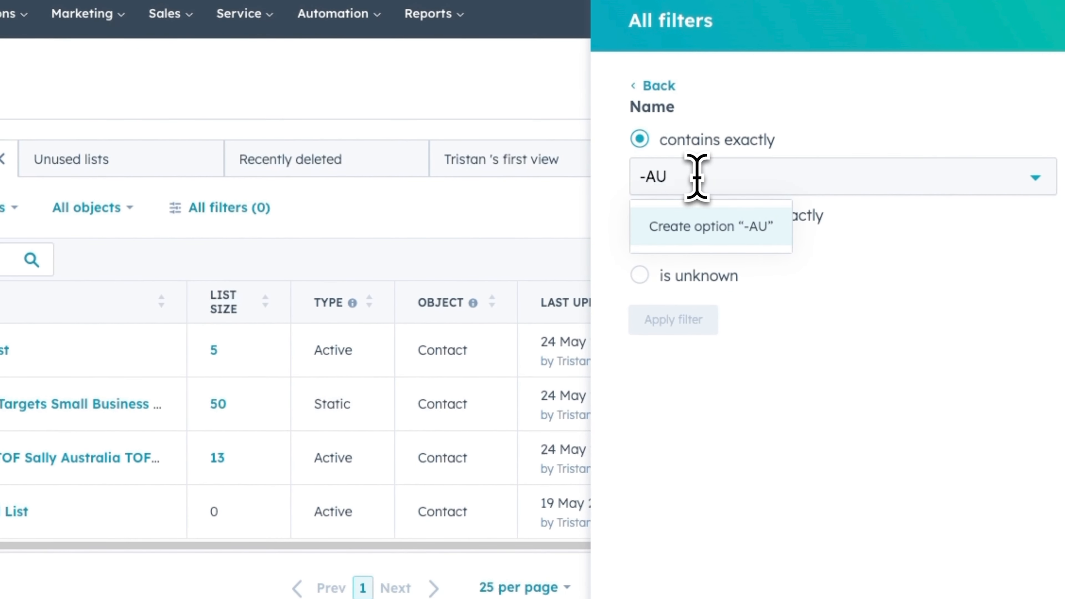
type("U")
left_click(759, 223)
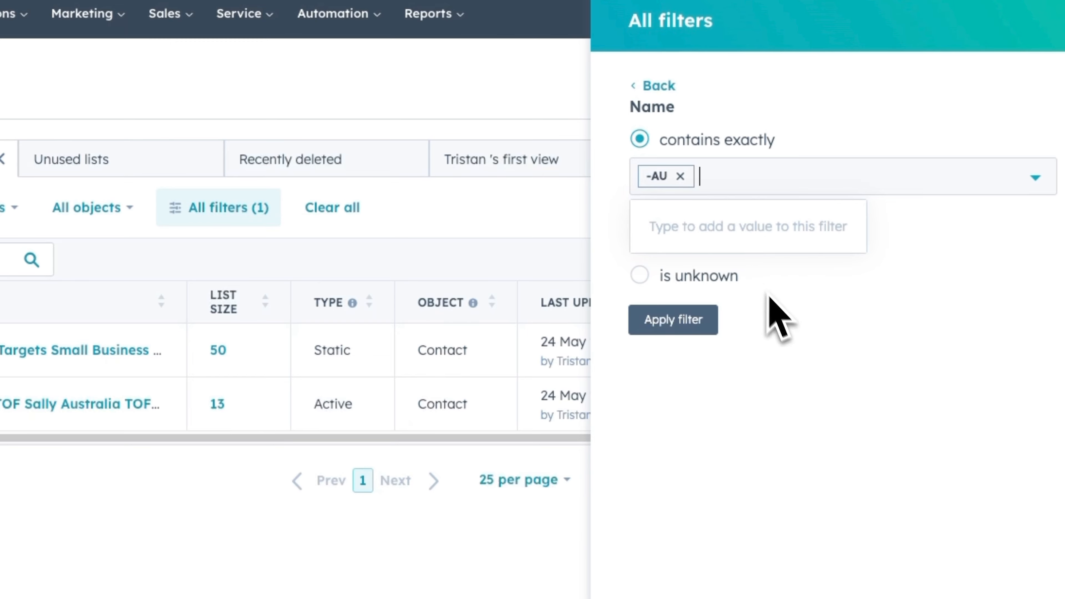
left_click(670, 316)
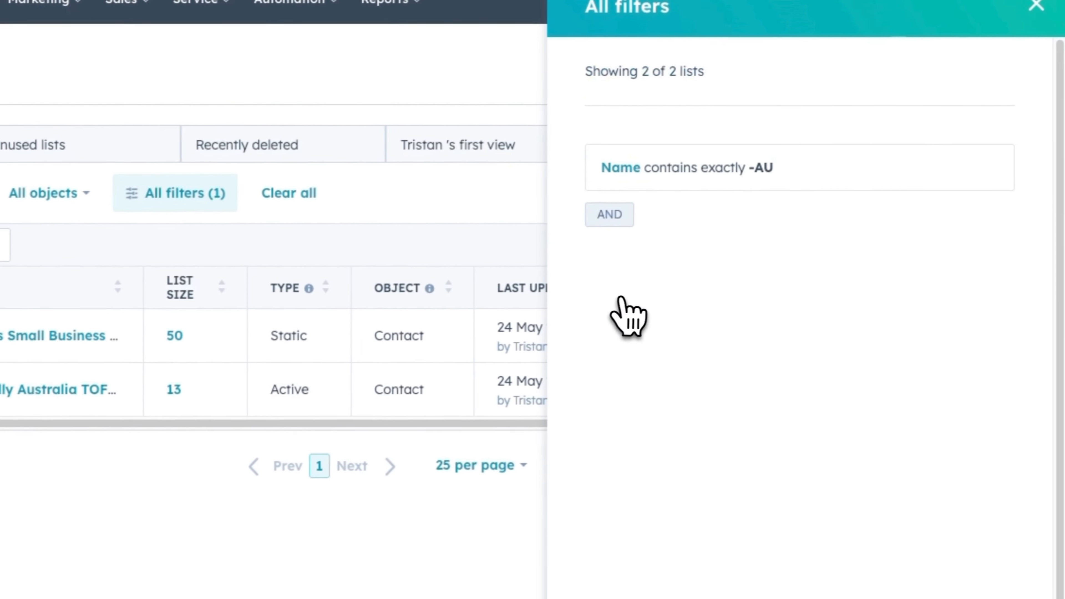
- Try an additional 7-Day Change filter with equal to 6, greater than 100 and less than 100, and back out of it
left_click(610, 215)
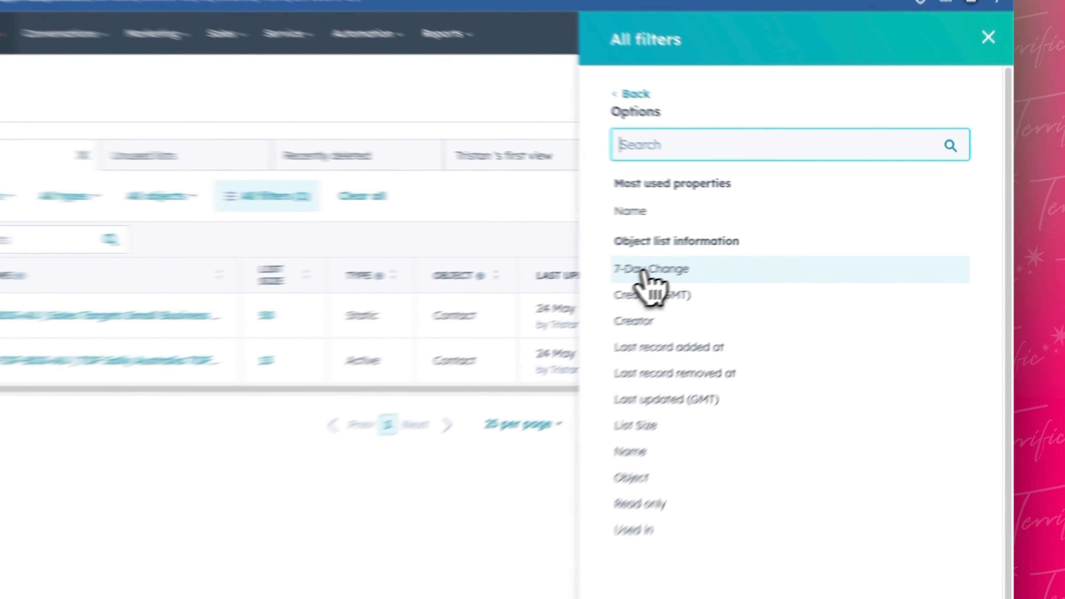
left_click(706, 258)
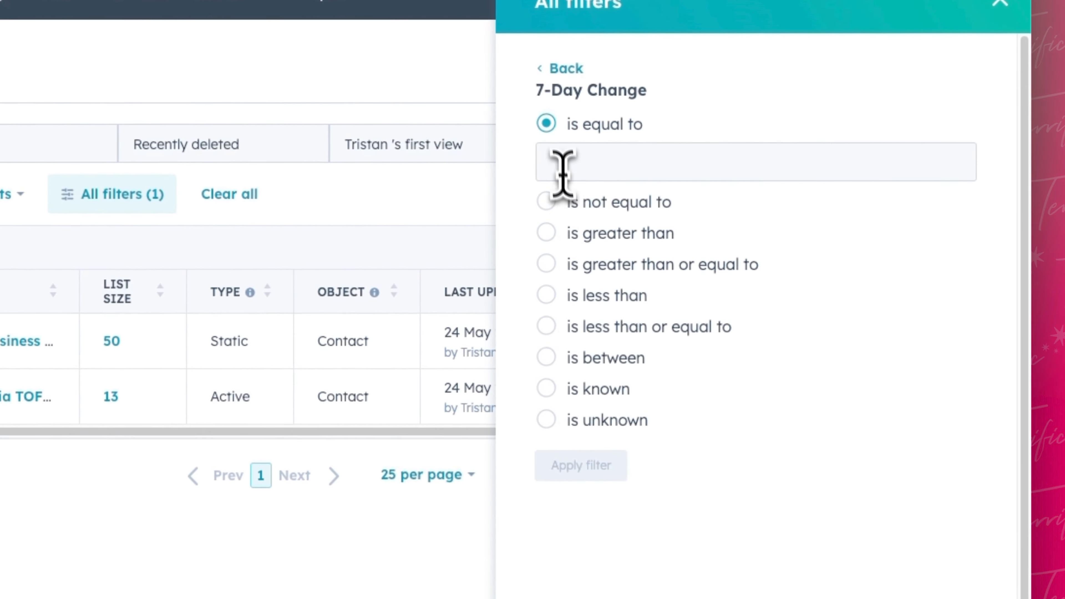
left_click(636, 162)
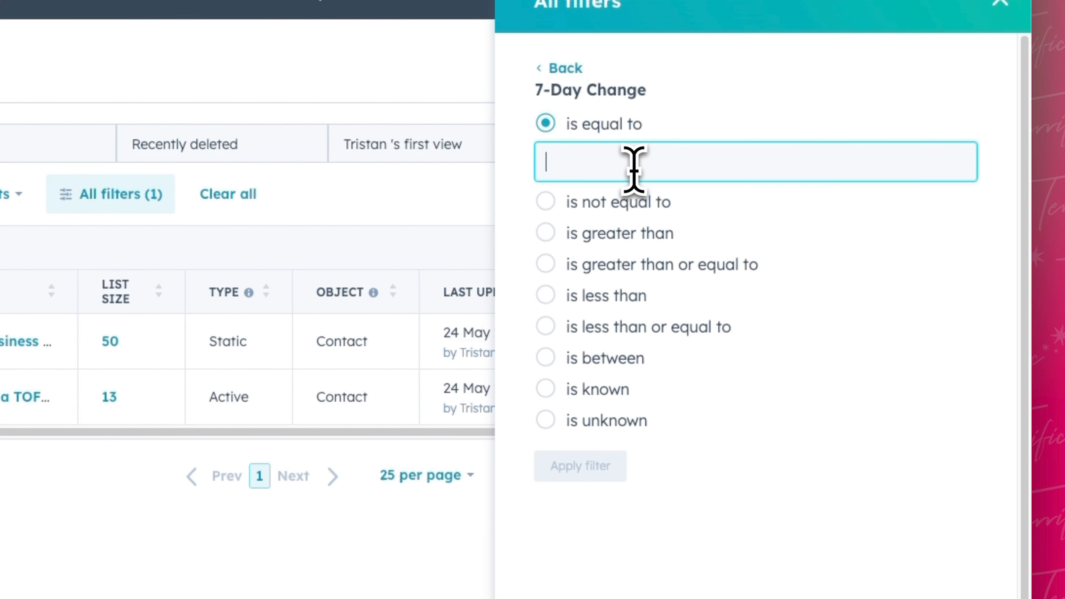
type("6")
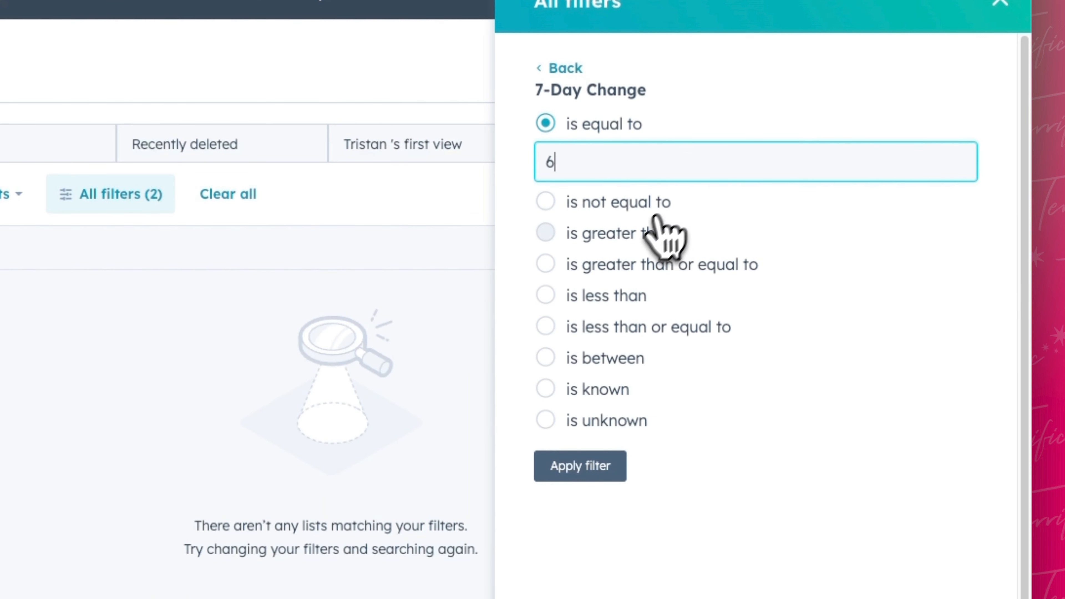
left_click(654, 223)
left_click(613, 221)
key("BackSpace")
type("100")
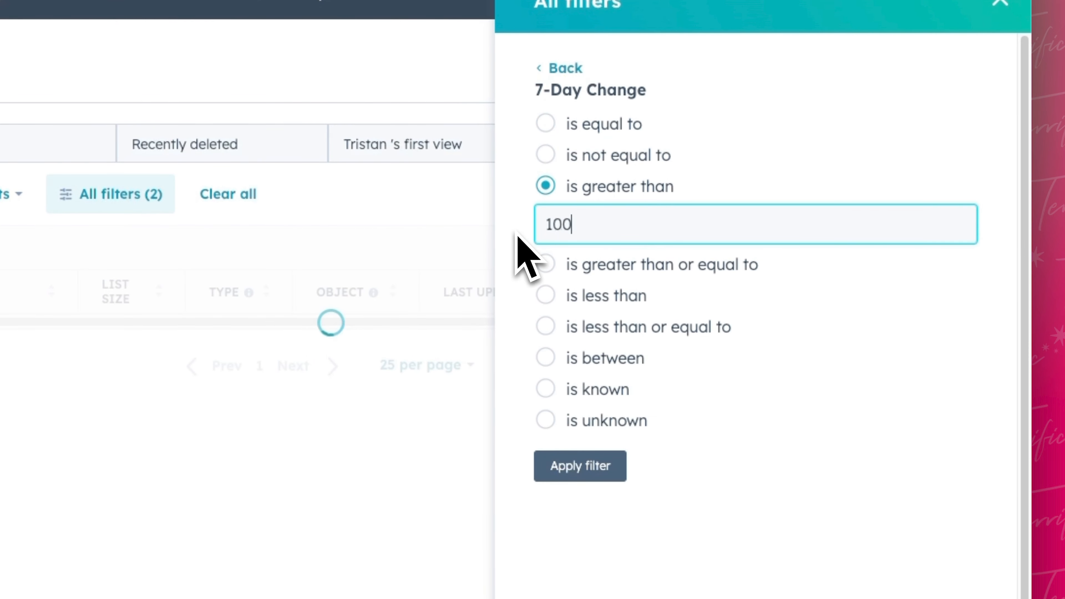
left_click(608, 296)
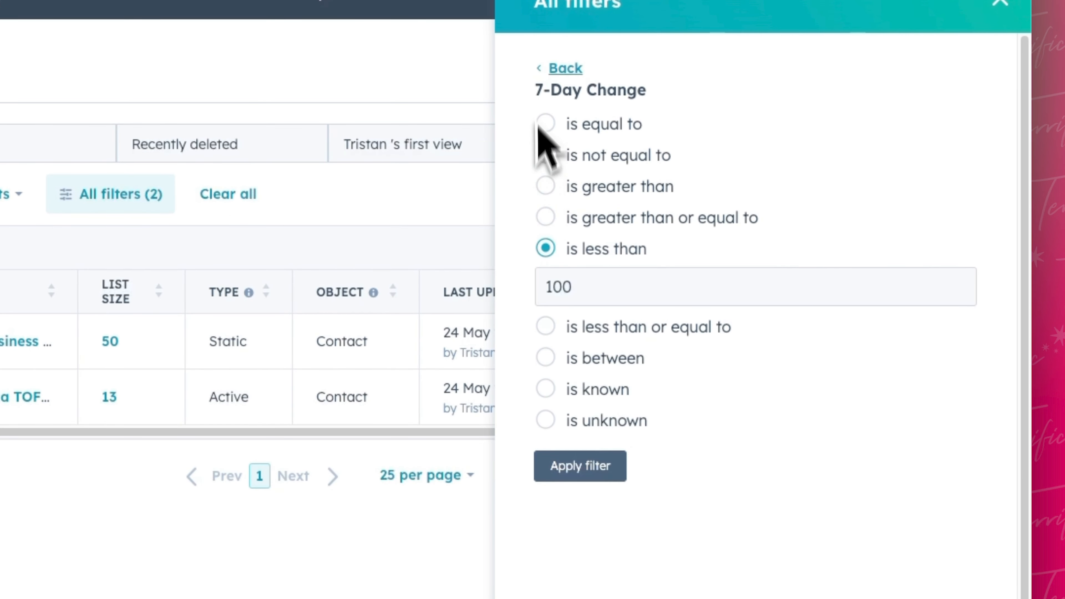
left_click(562, 69)
- Try a Created (GMT) filter set to less than 100 days ago, and return to the filter options without applying it
left_click(581, 321)
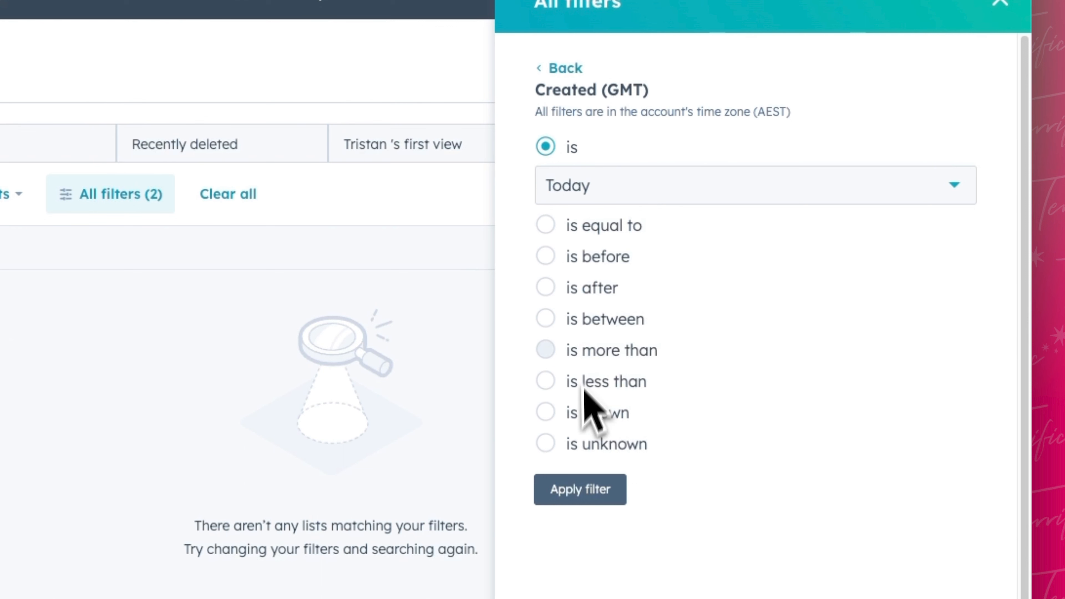
left_click(597, 394)
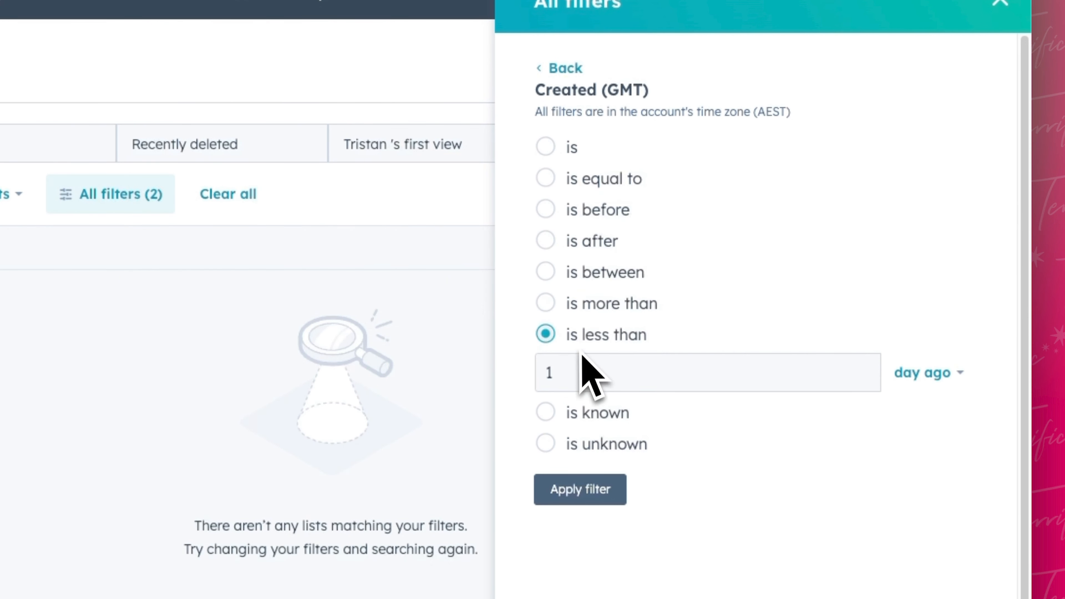
left_click(658, 367)
type("00")
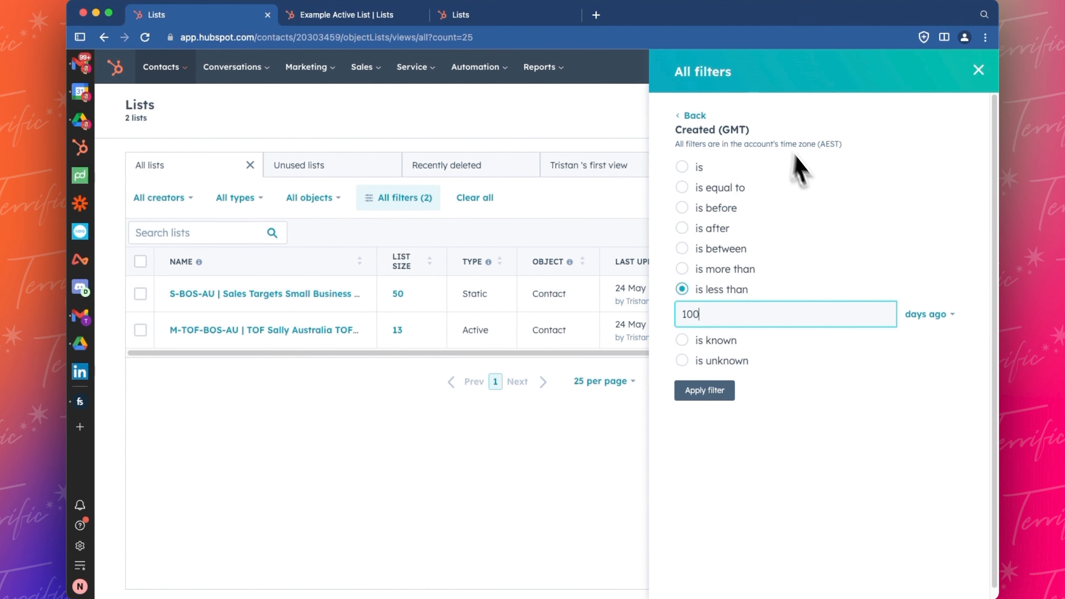
left_click(691, 115)
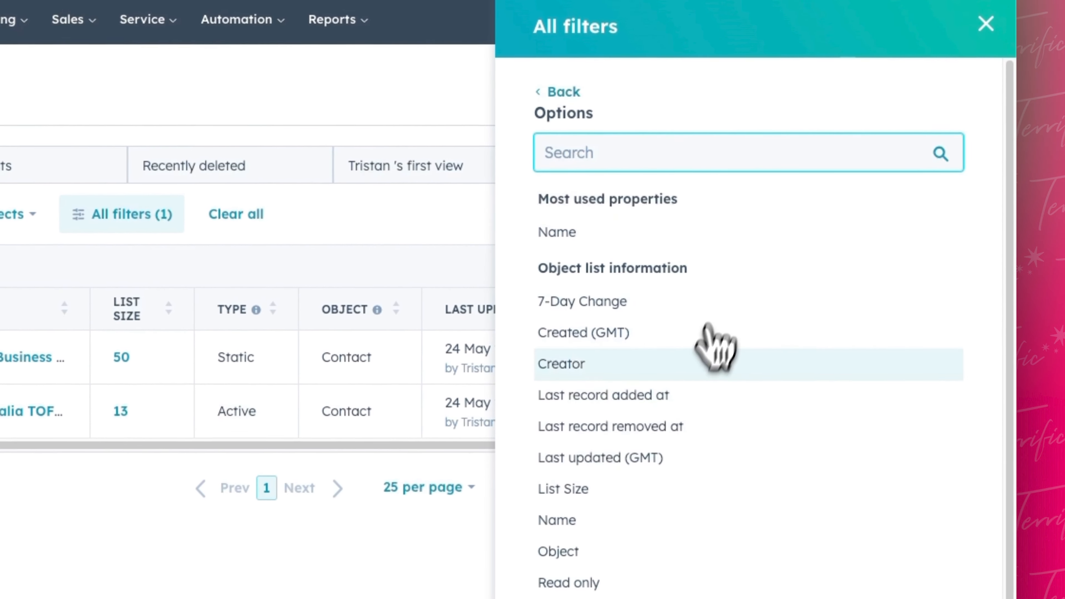
- Add a Creator filter equal to the user who made the listed lists, and go back to the filter options
left_click(708, 362)
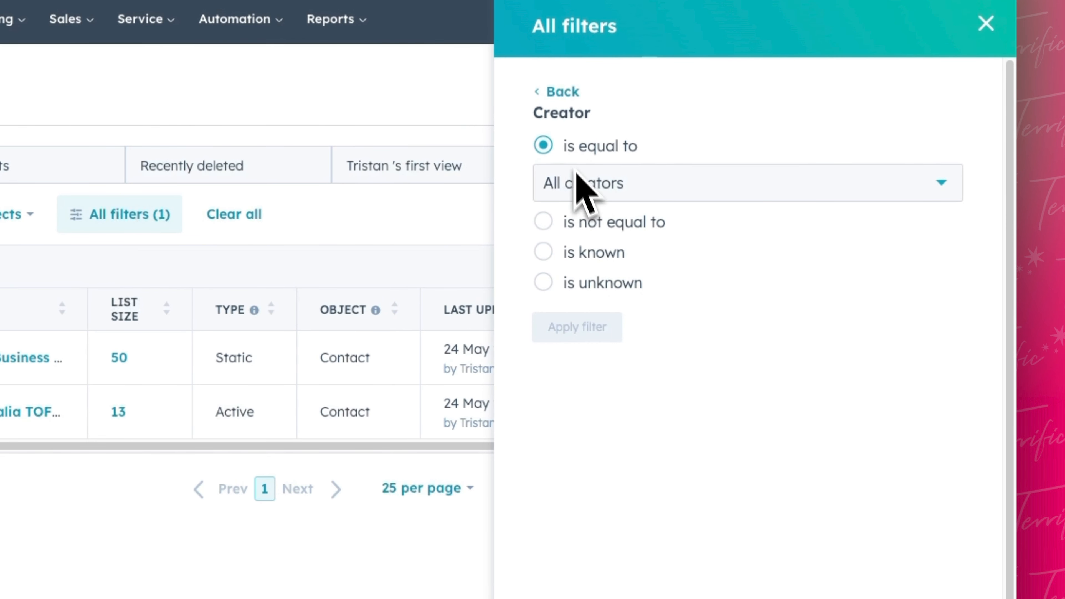
left_click(620, 184)
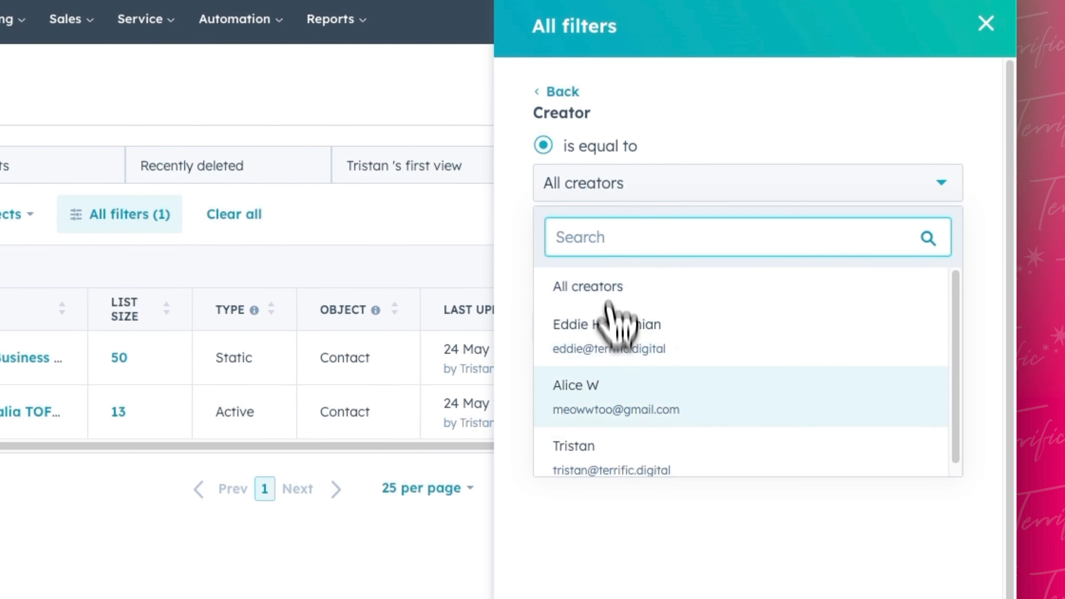
left_click(610, 441)
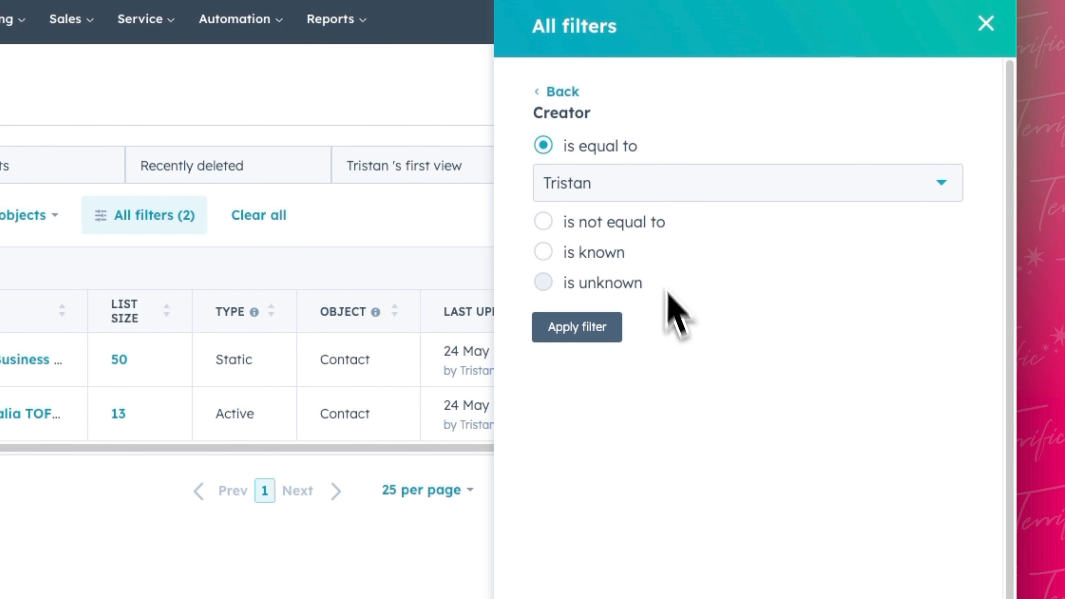
left_click(562, 94)
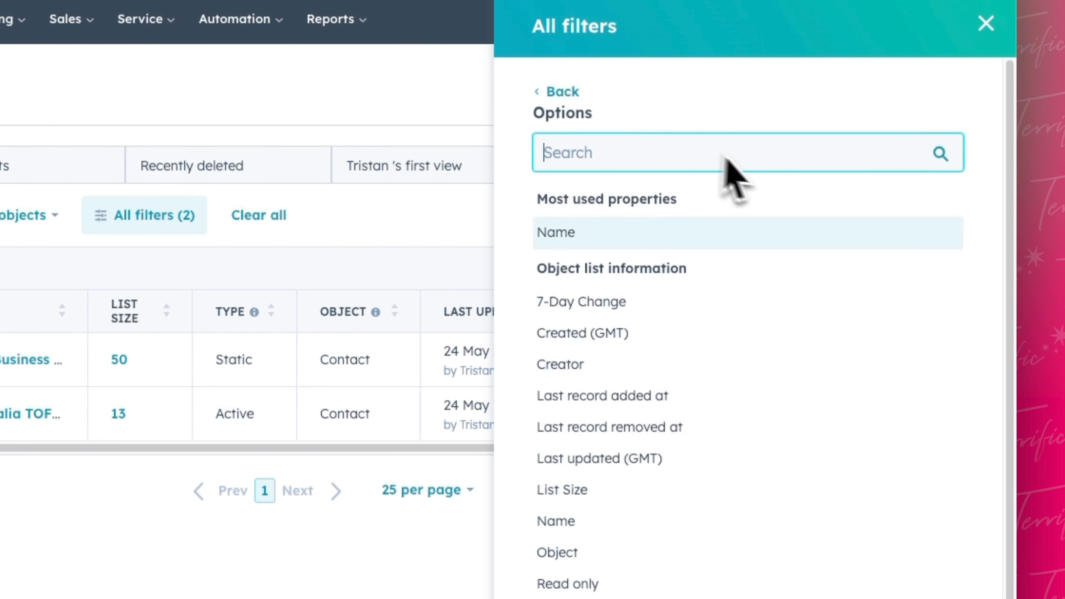
- Apply a filter for lists whose last record was added after 01/01/2023, and delete that filter again
left_click(633, 403)
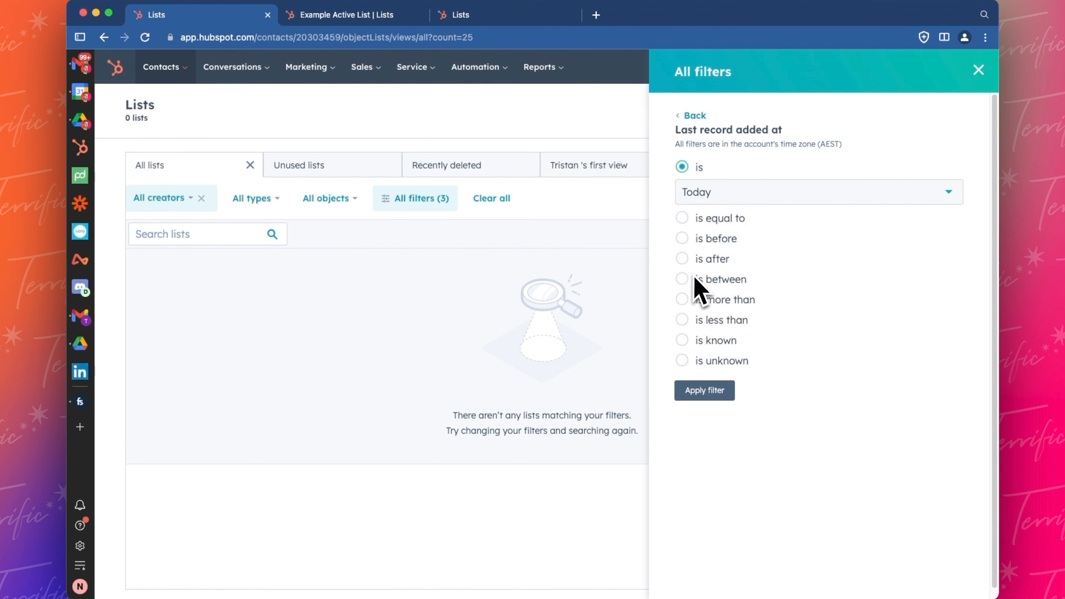
left_click(696, 258)
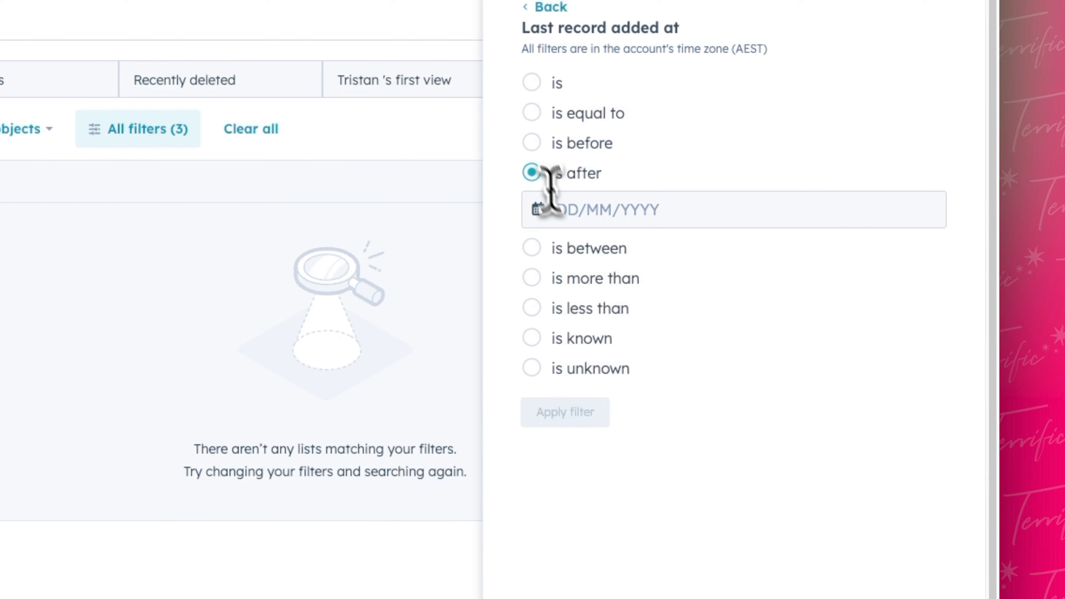
left_click(552, 202)
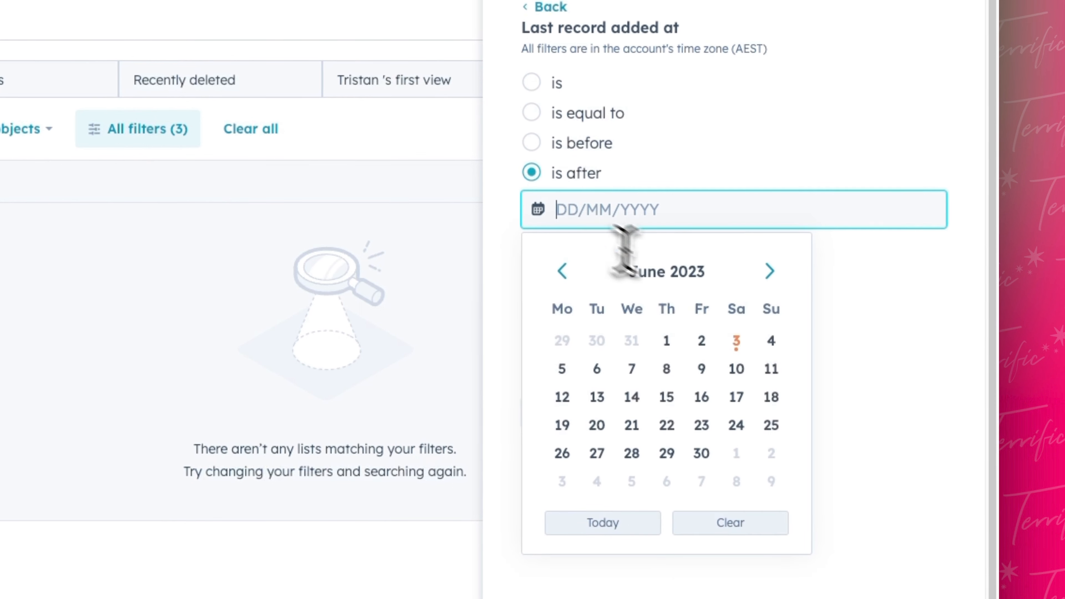
left_click(562, 270)
left_click(562, 271)
left_click(562, 271)
left_click(562, 271)
left_click(562, 271)
left_click(562, 271)
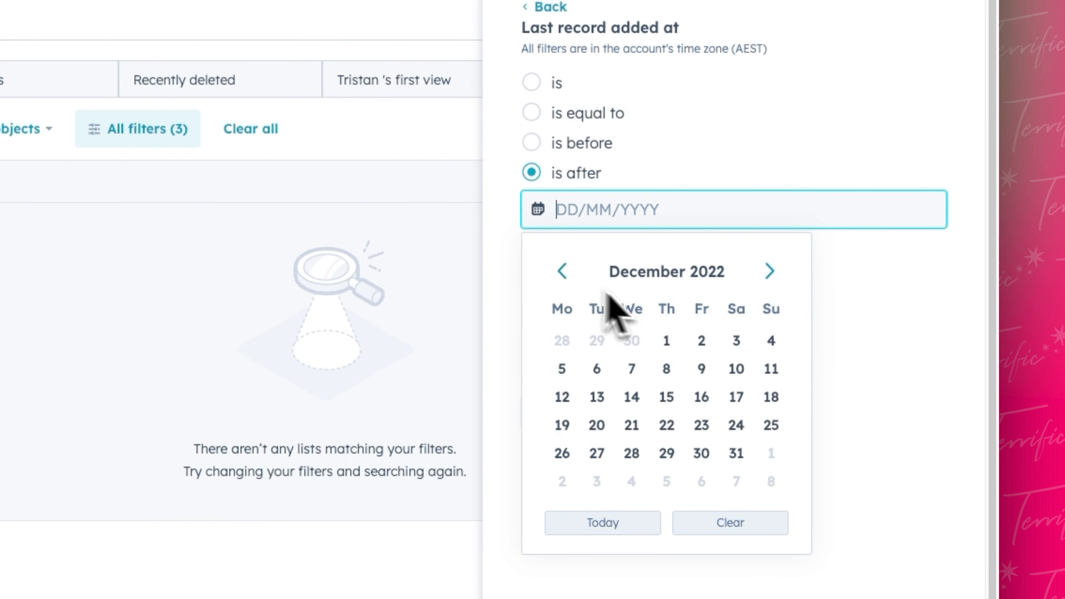
left_click(768, 272)
left_click(770, 340)
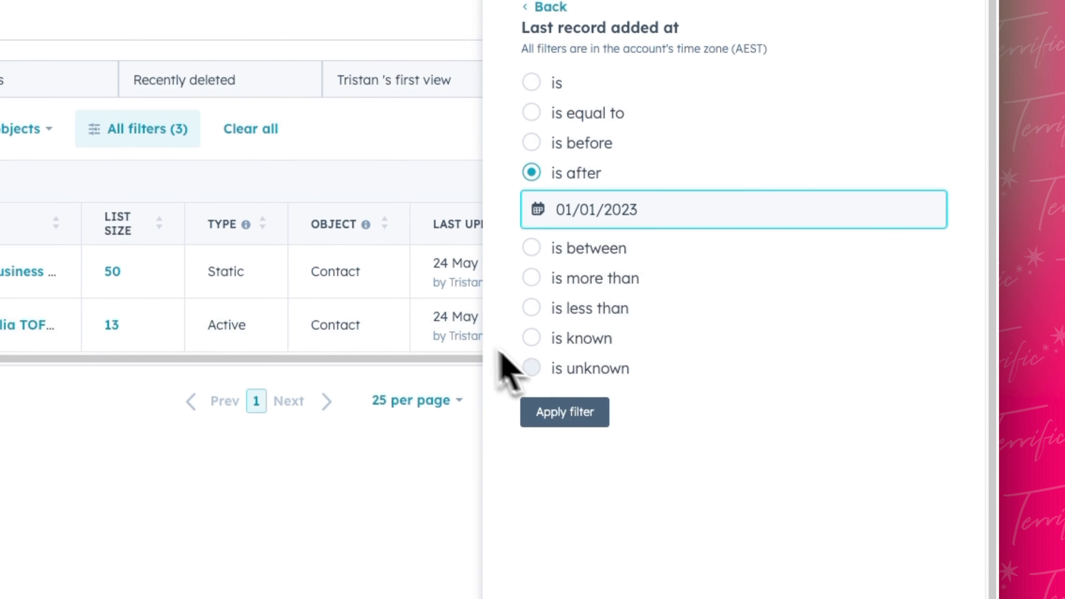
left_click(568, 413)
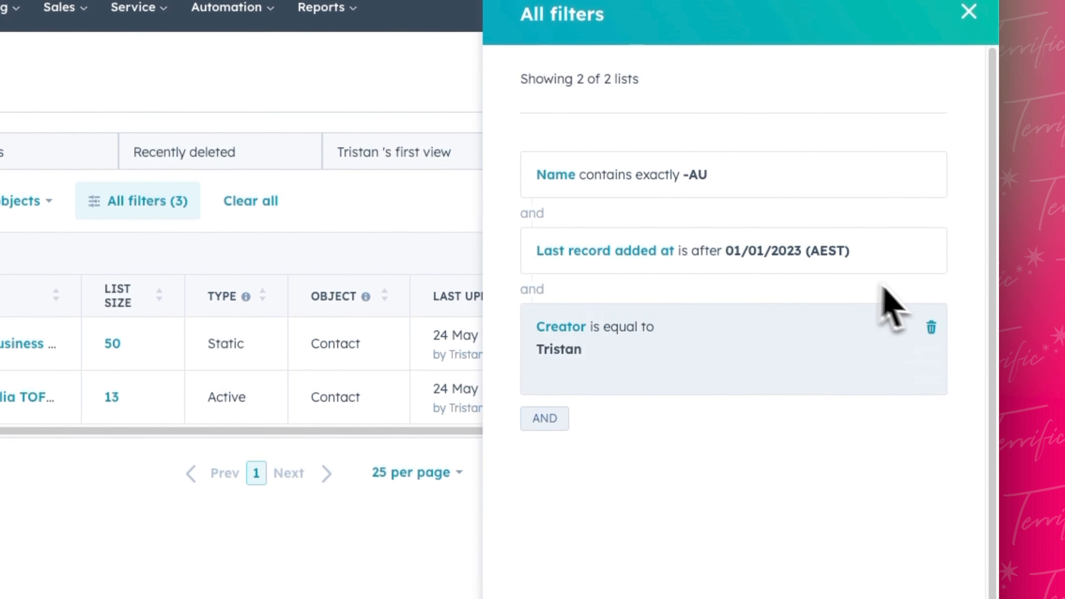
left_click(931, 251)
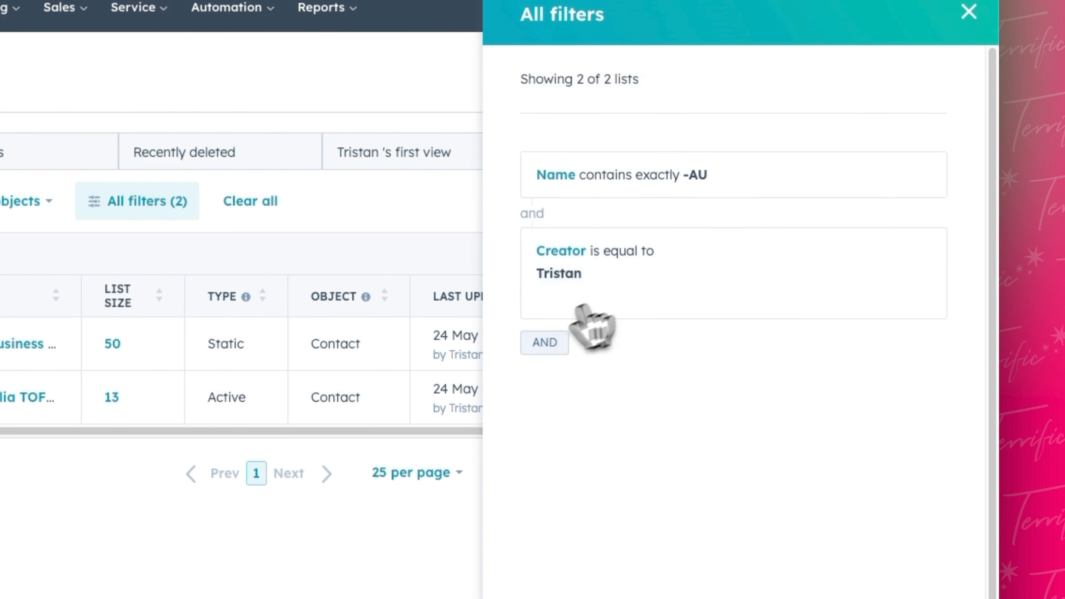
- Add a Last record removed at filter and try its is after, is between and is equal to conditions
left_click(547, 343)
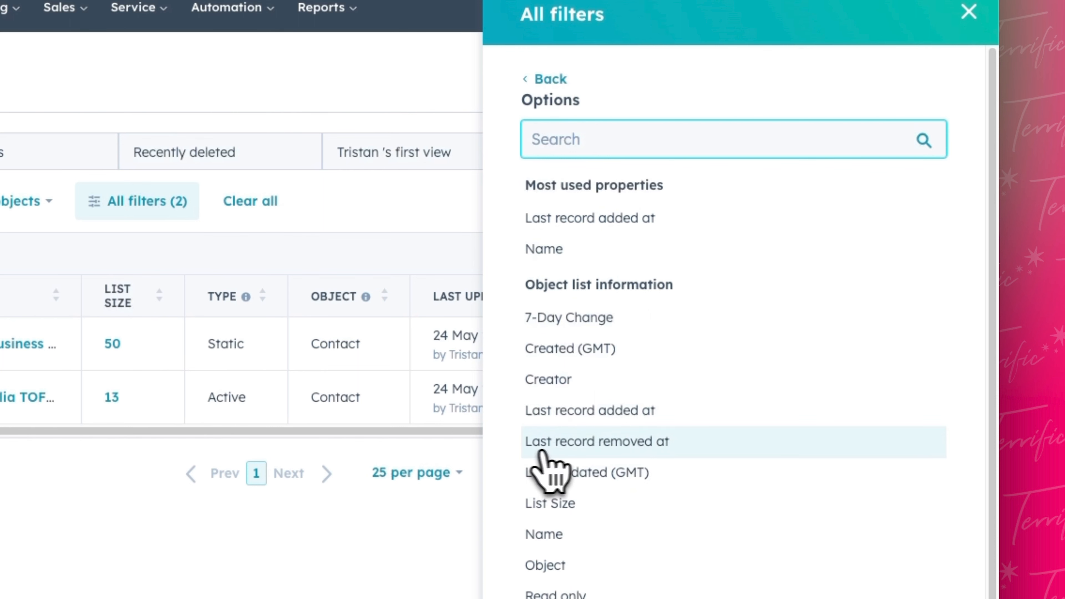
left_click(584, 449)
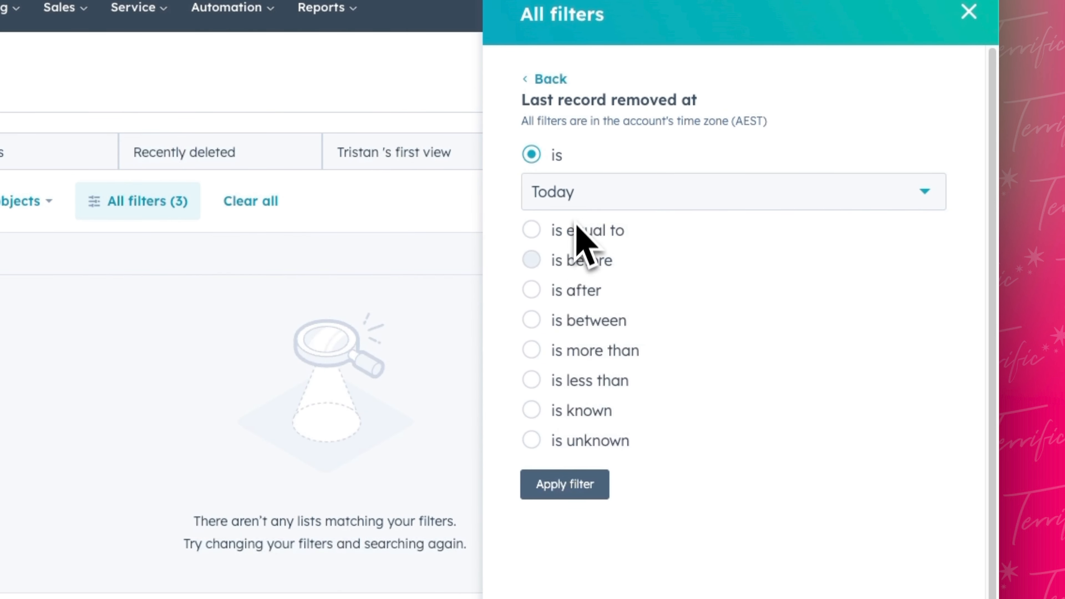
left_click(577, 290)
left_click(573, 323)
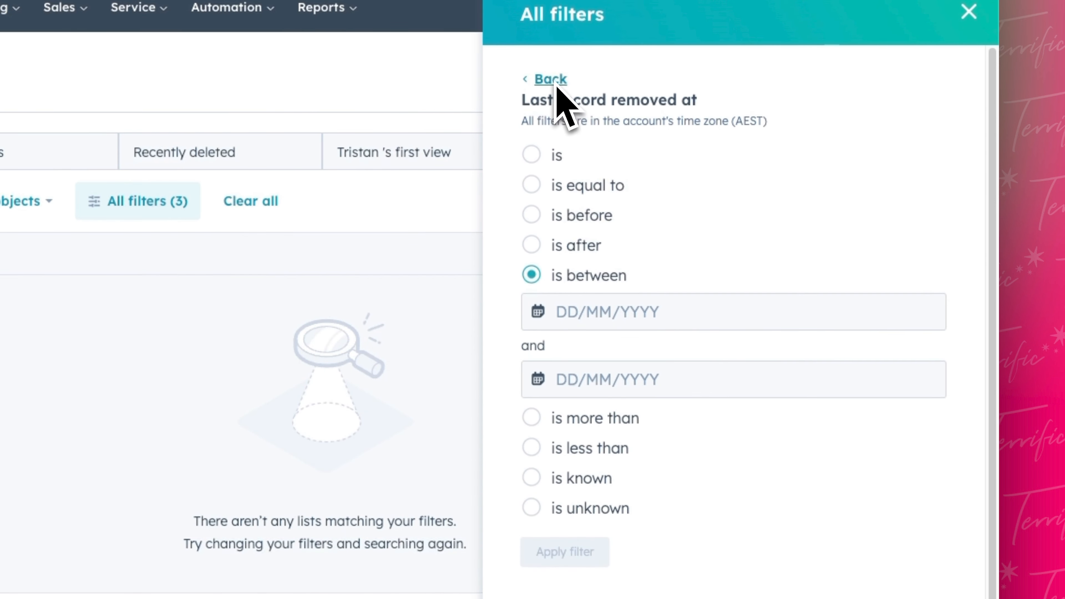
left_click(586, 185)
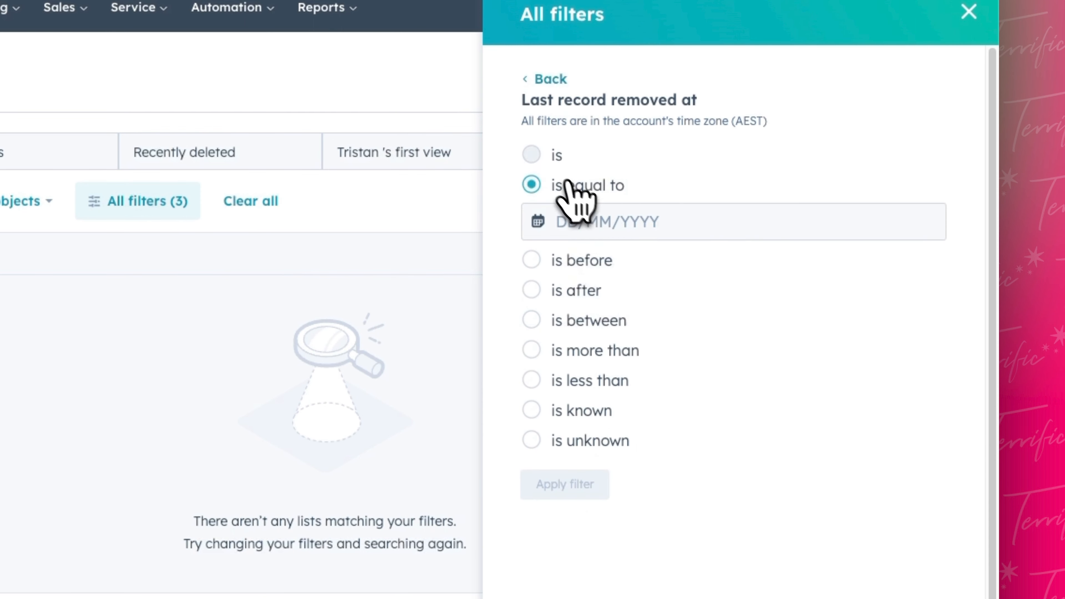
- Try limiting the last record removal to the last 90 days and the last 60 days
left_click(554, 164)
left_click(570, 197)
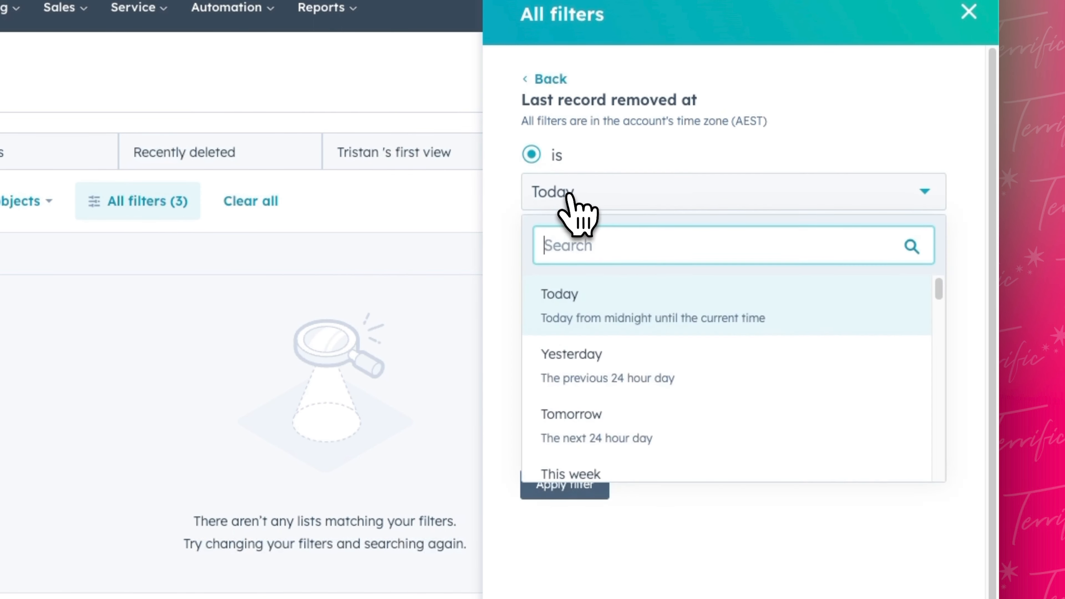
scroll(597, 369, "down", 3)
scroll(590, 356, "down", 10)
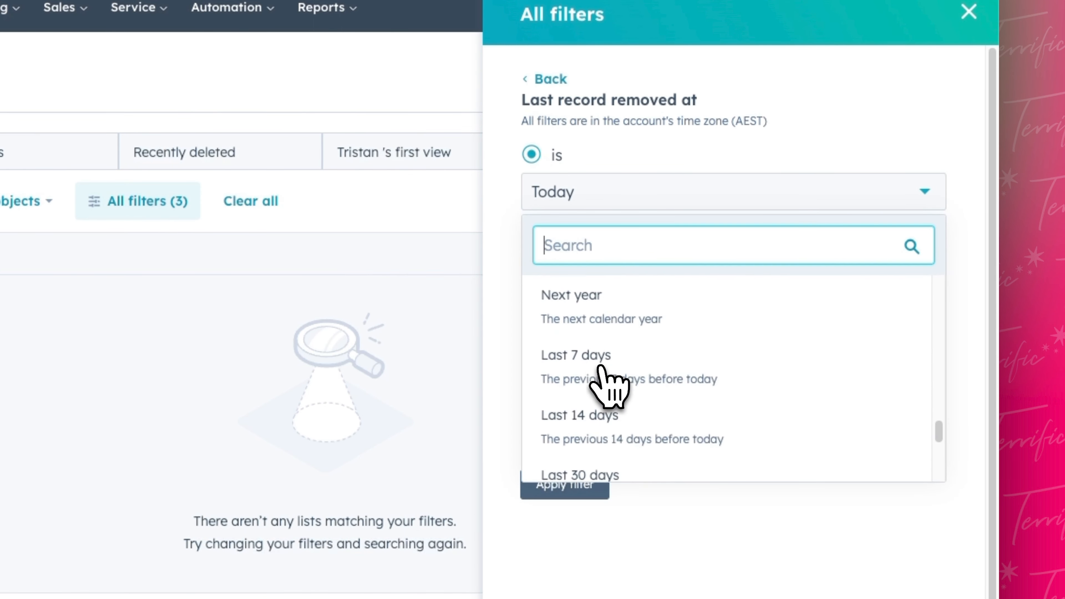
left_click(582, 321)
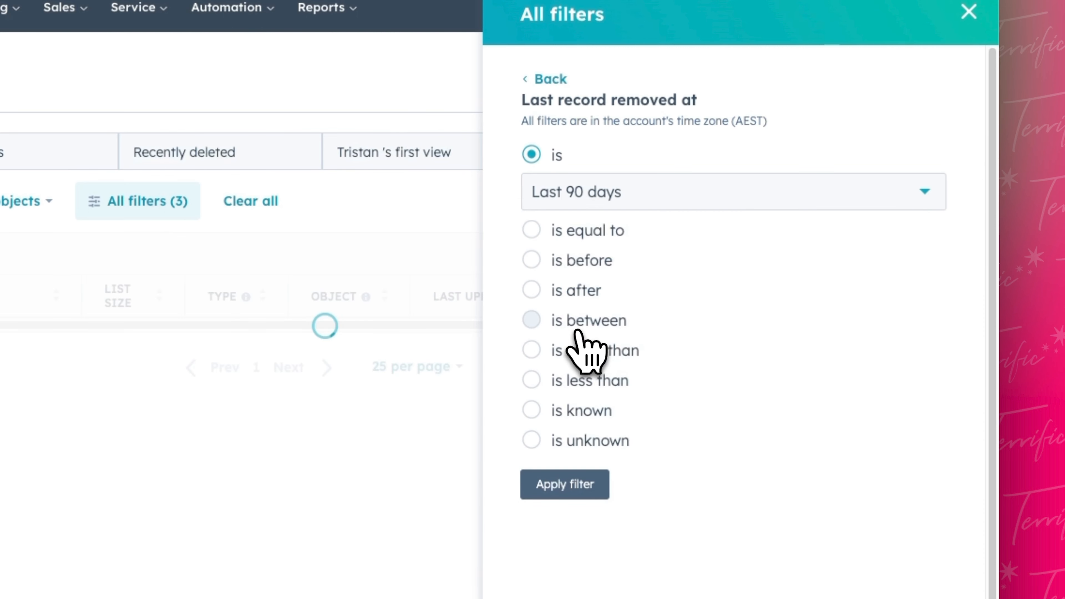
left_click(694, 199)
left_click(661, 308)
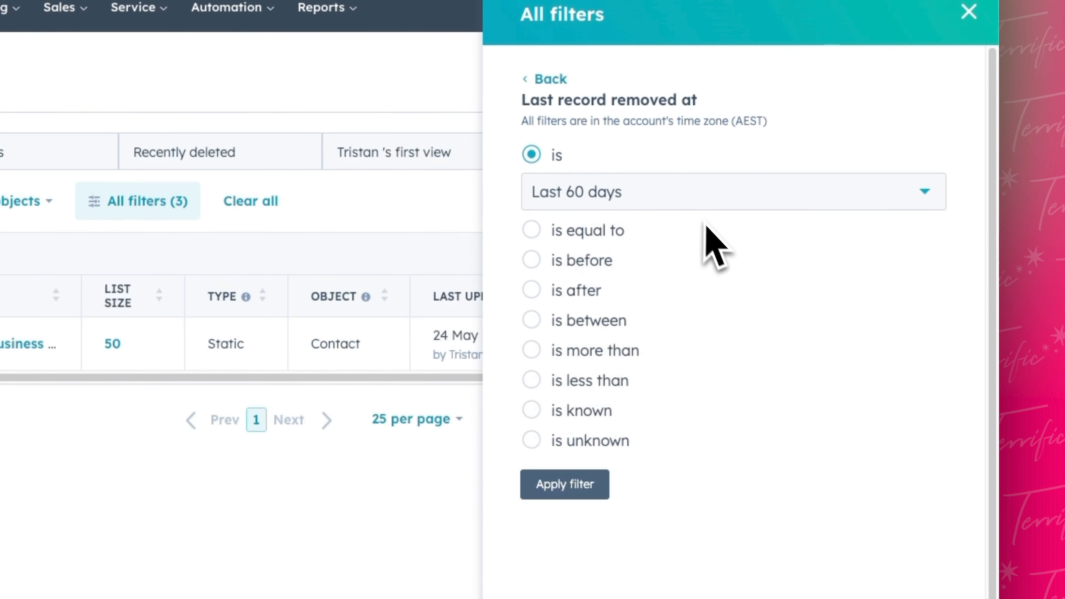
- Try the is equal to, is before, is after and is between conditions for the removal date without picking a date
left_click(595, 230)
left_click(609, 225)
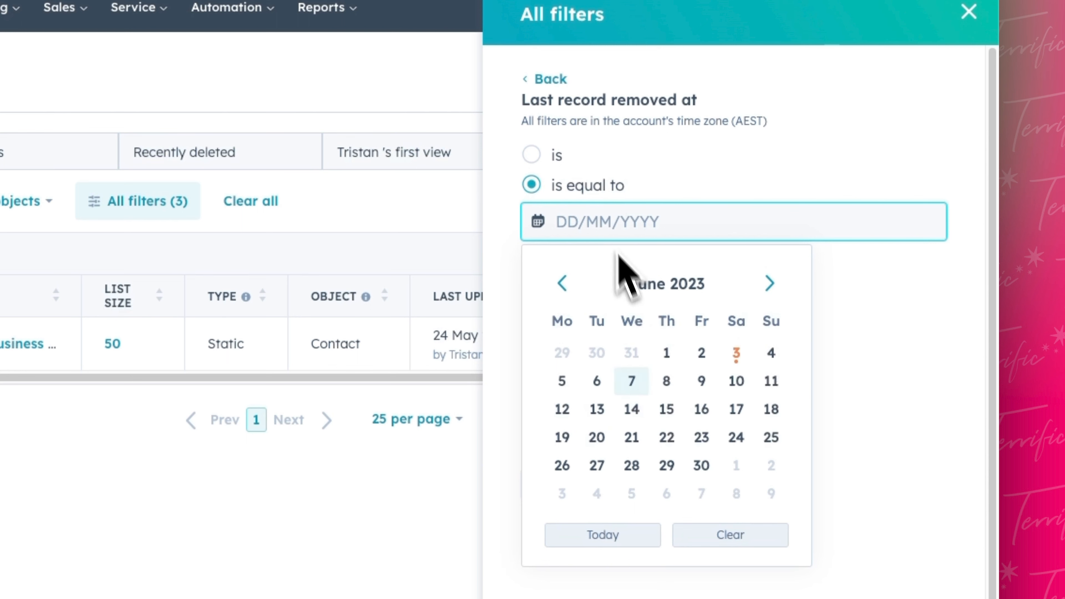
left_click(656, 220)
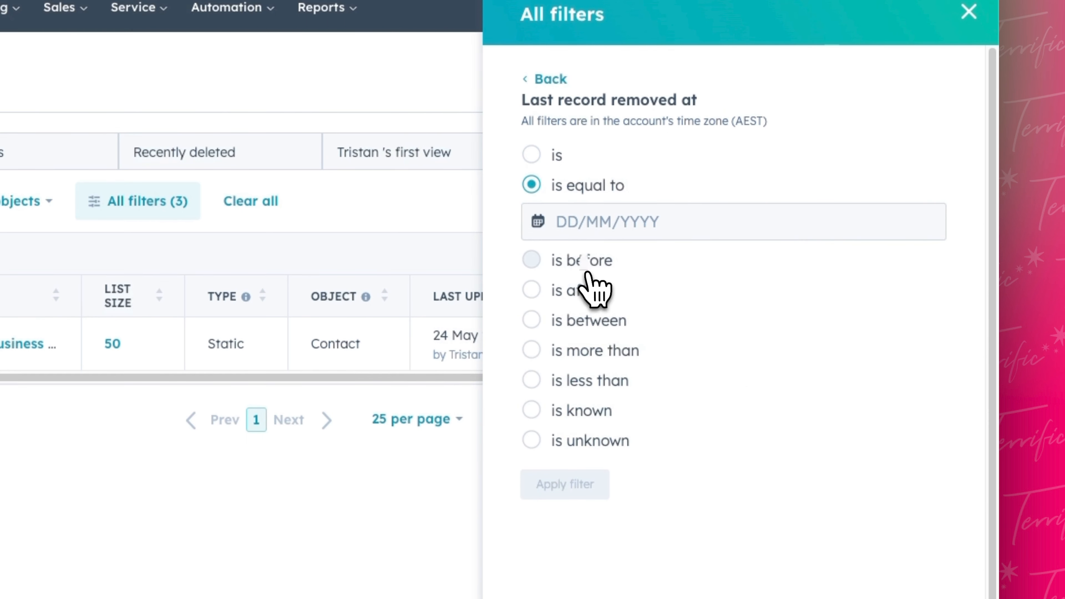
left_click(587, 262)
left_click(612, 294)
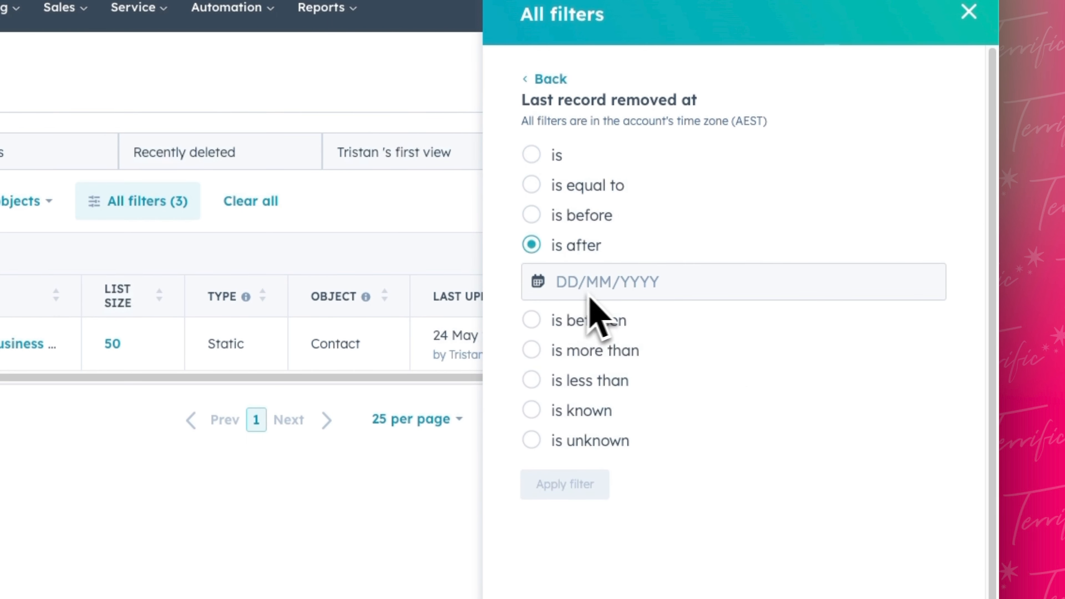
left_click(587, 320)
left_click(563, 310)
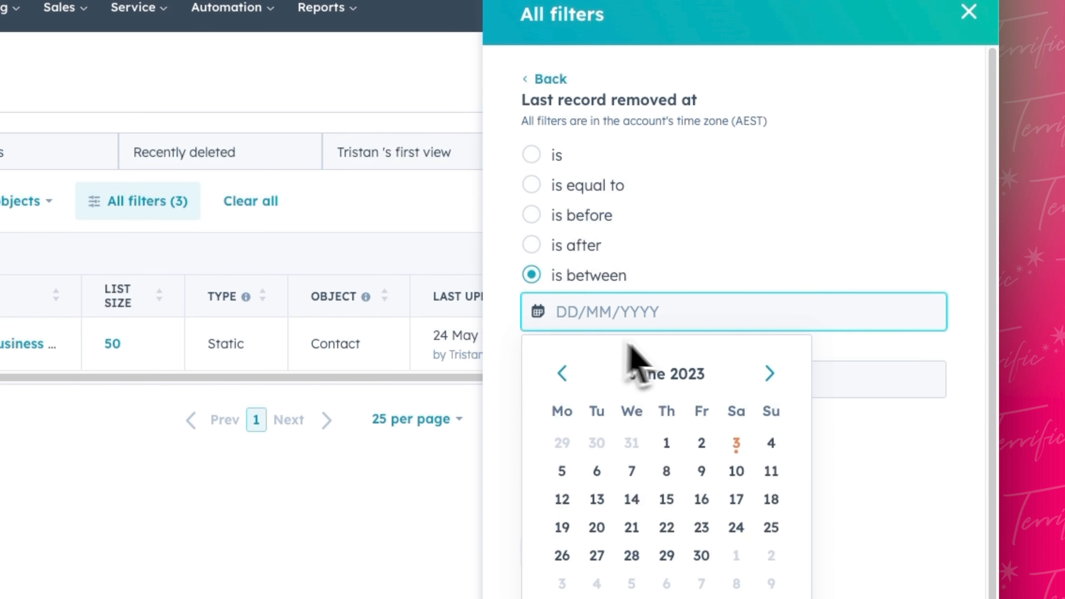
left_click(848, 444)
- Try filtering for lists whose last record removal is more than 1 day from now
left_click(625, 418)
left_click(613, 336)
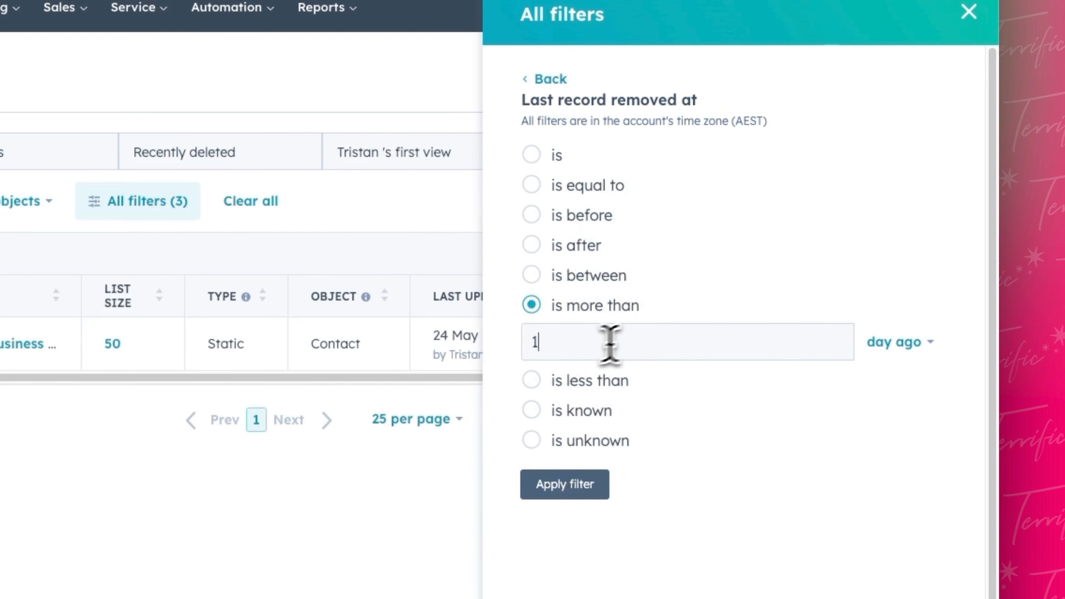
left_click(901, 343)
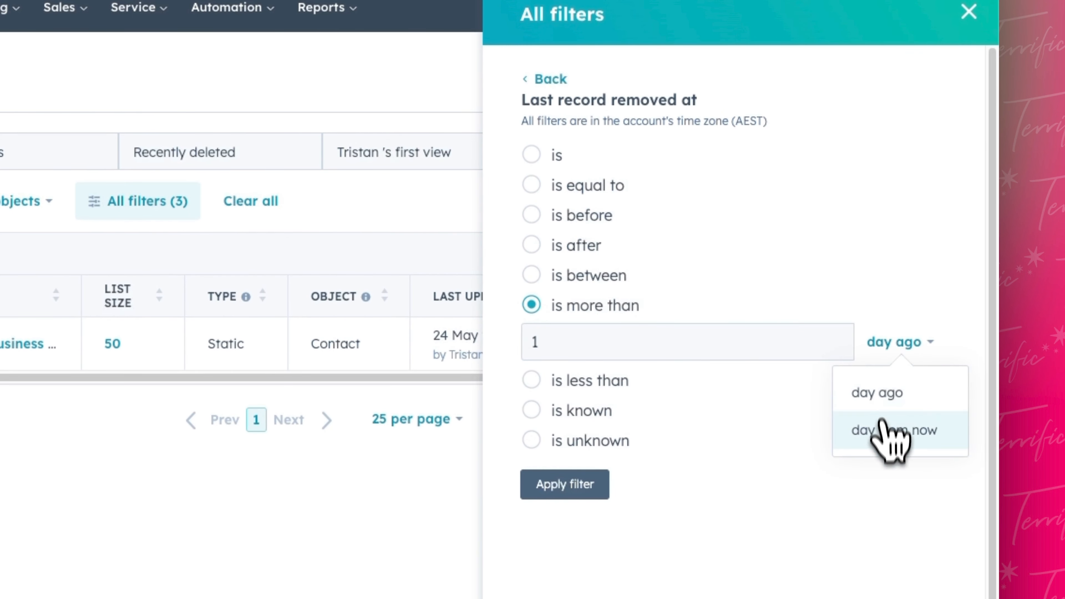
left_click(884, 429)
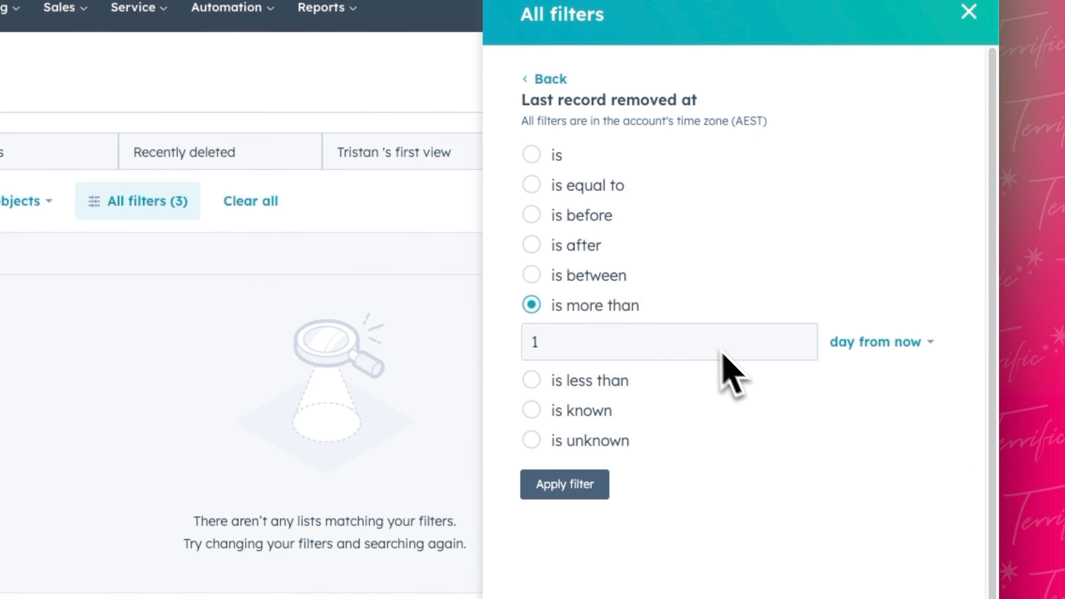
- Try filtering for lists whose last record was removed less than 50 days ago
left_click(591, 382)
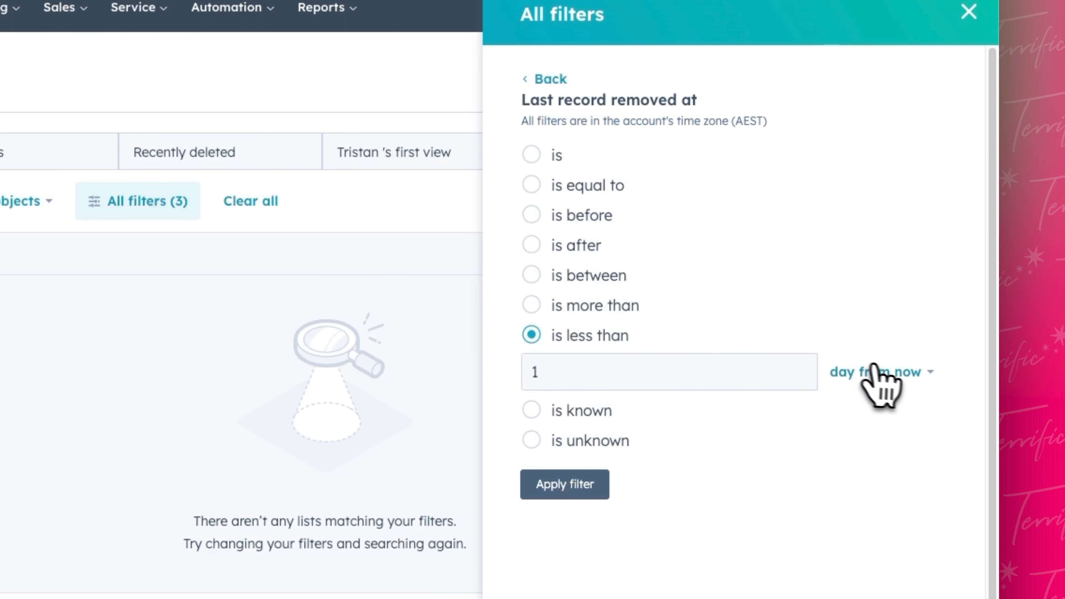
left_click(838, 373)
left_click(864, 421)
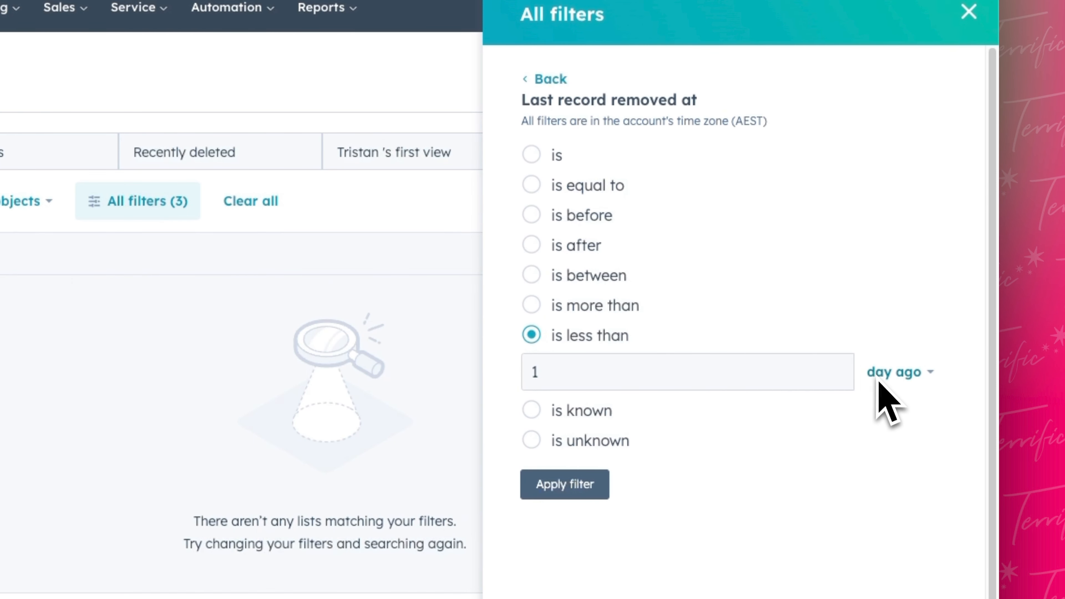
left_click(801, 379)
type("5")
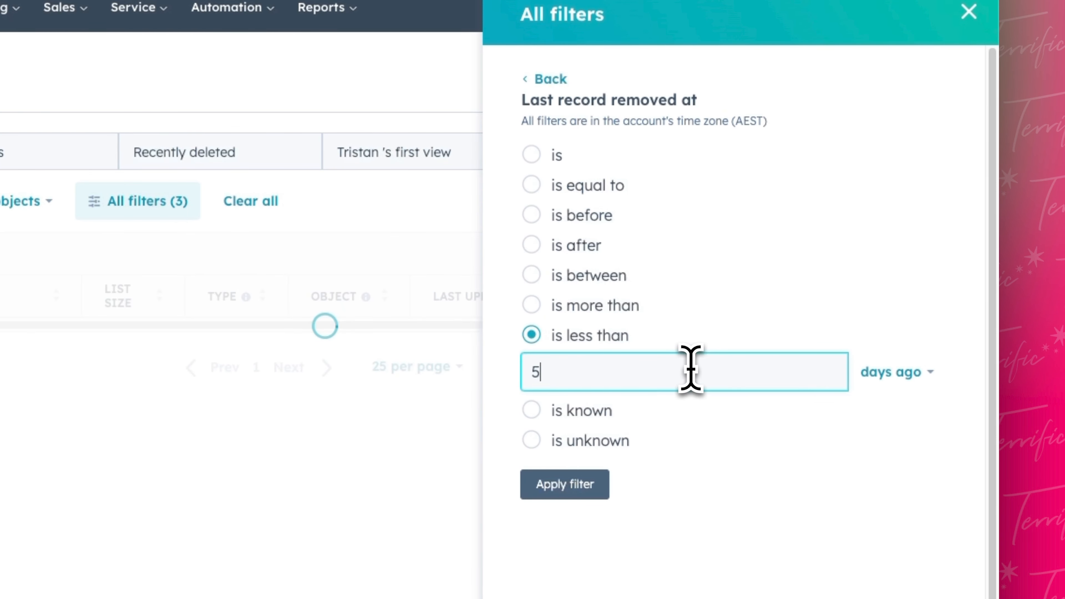
type("0")
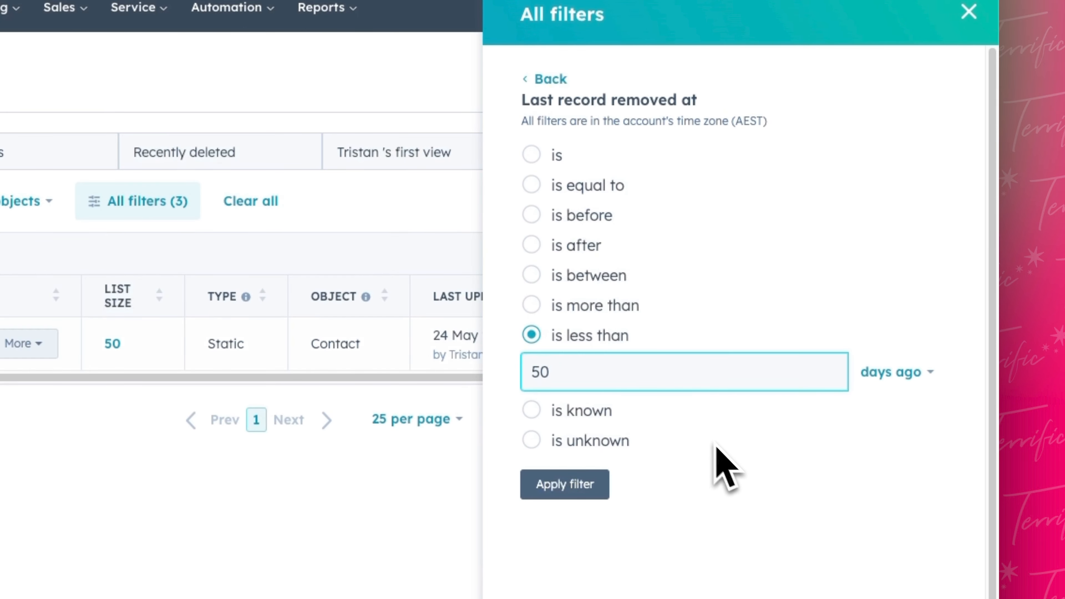
- Try filtering for lists whose last record was removed more than 100 days ago
left_click(584, 309)
left_click(586, 351)
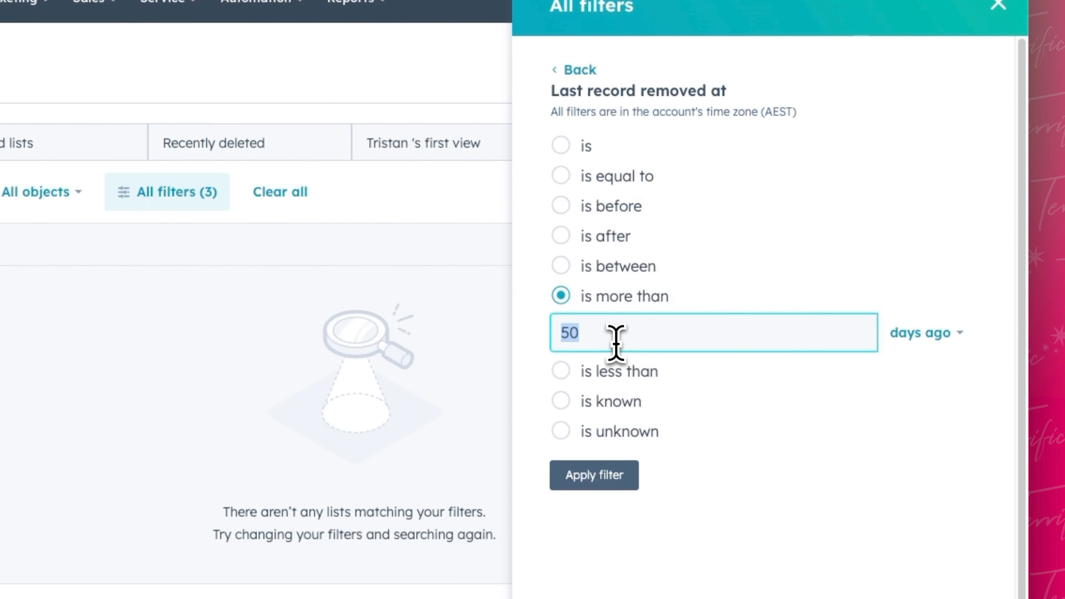
type("100")
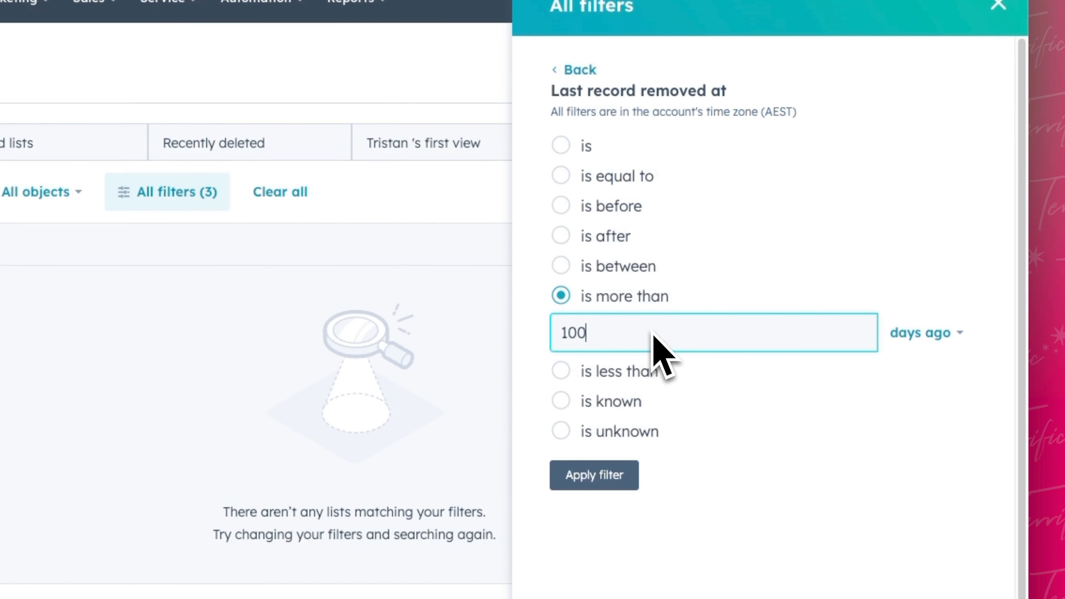
- Try the is known and is unknown conditions for record removal, and back out of this filter and a Last updated (GMT) filter
left_click(629, 401)
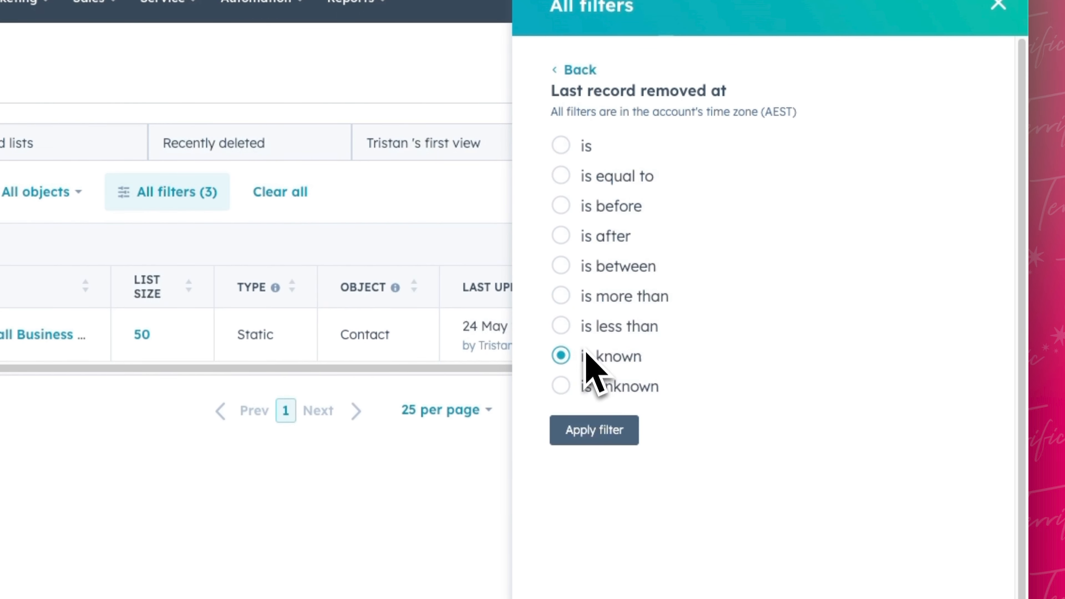
left_click(620, 388)
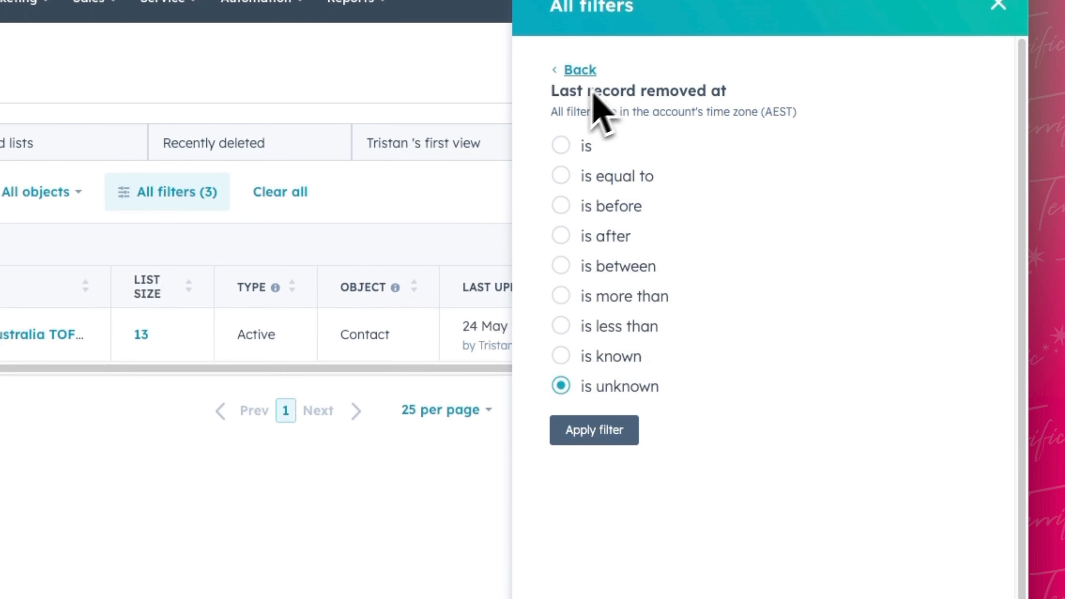
left_click(579, 69)
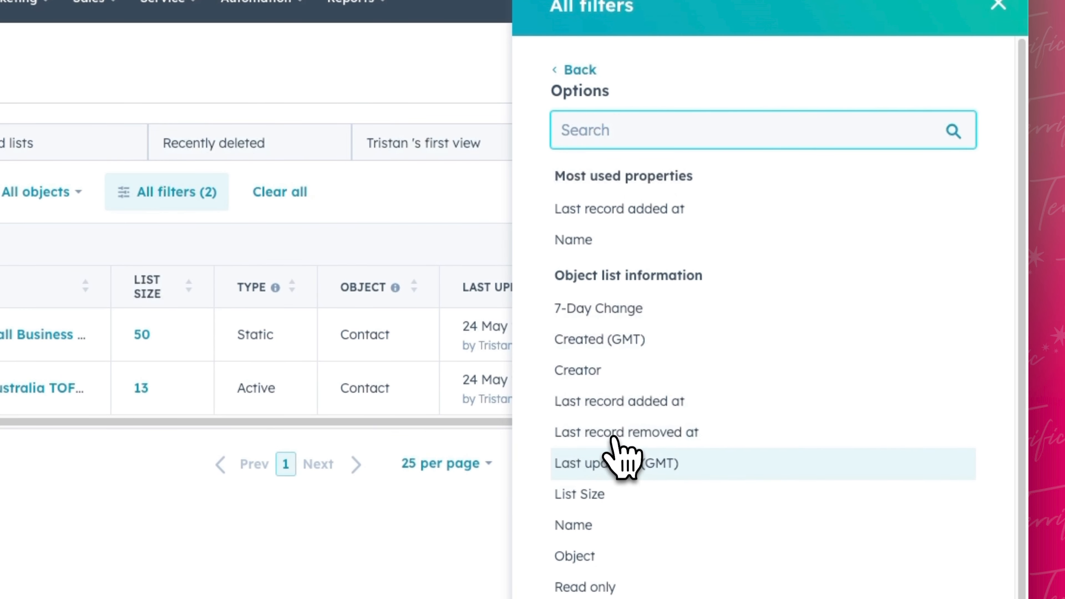
left_click(600, 463)
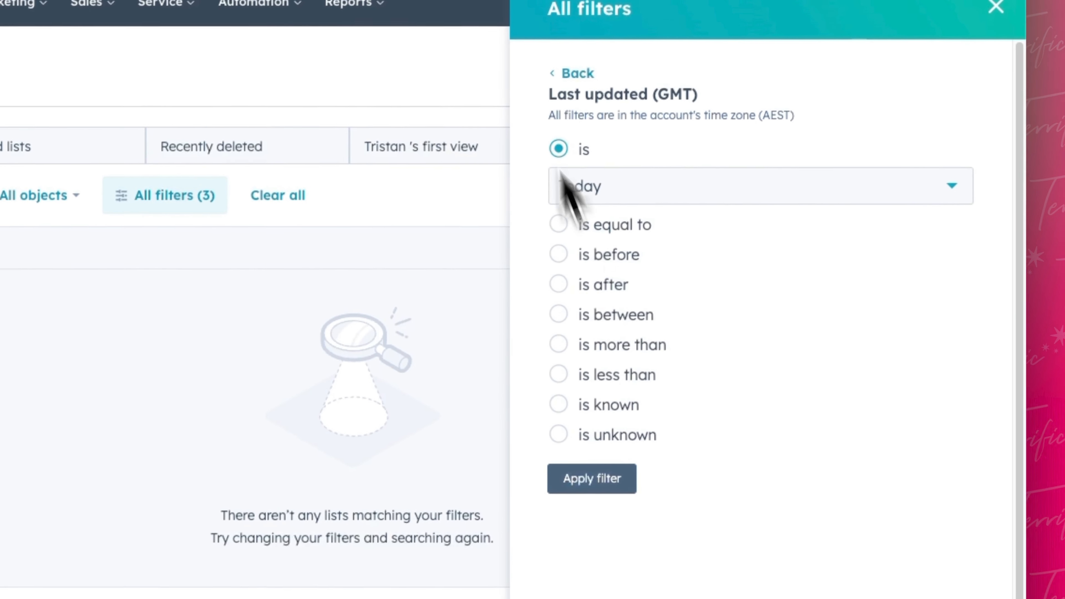
left_click(568, 85)
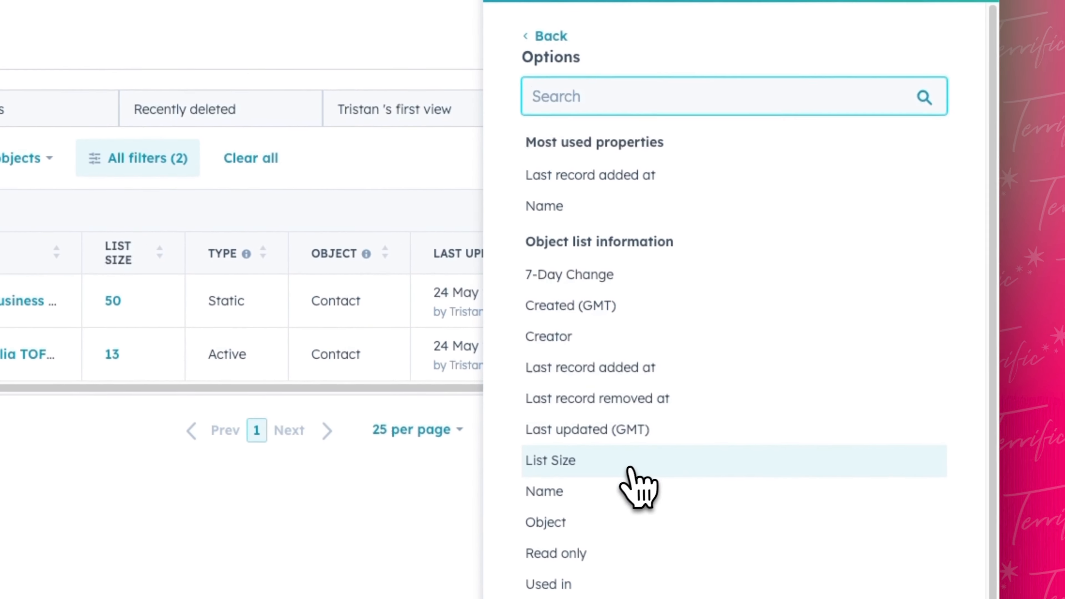
- Add a List Size filter with the is greater than condition, trying 1000, 100 and 50 as thresholds
left_click(647, 516)
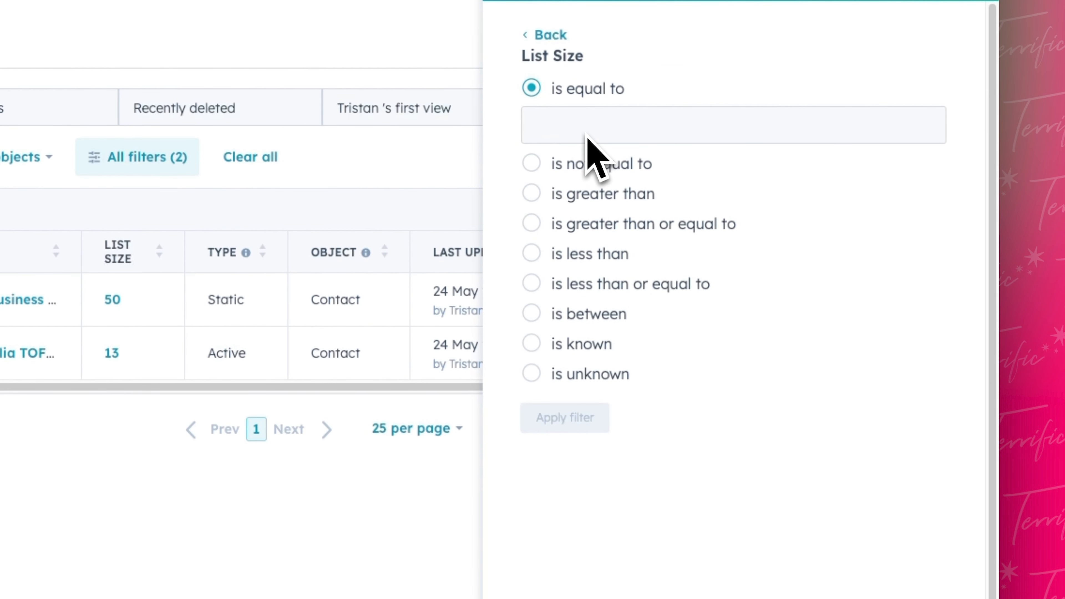
left_click(597, 189)
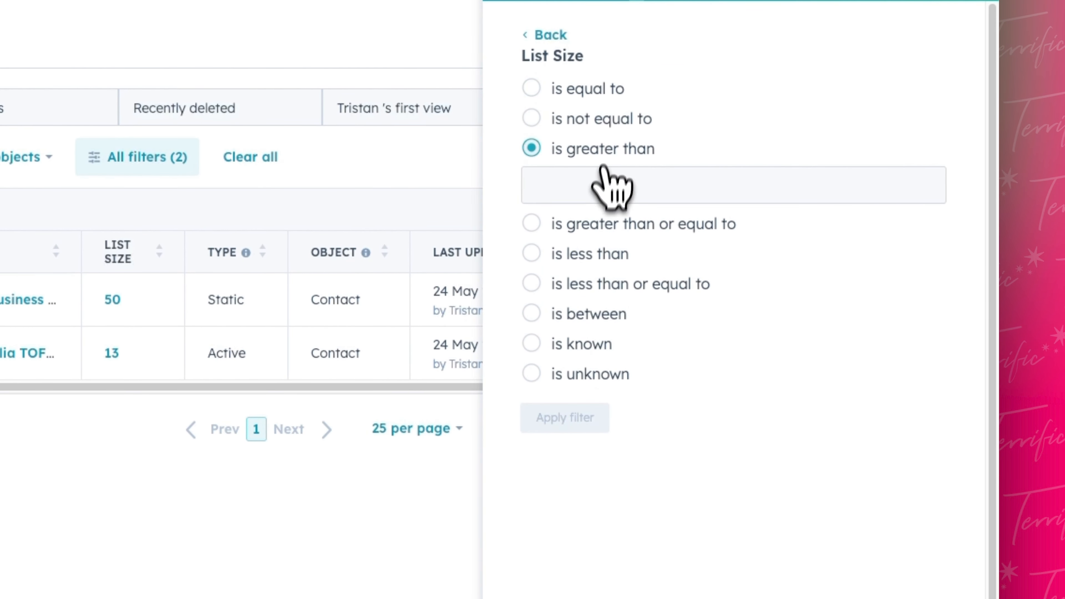
type("1000")
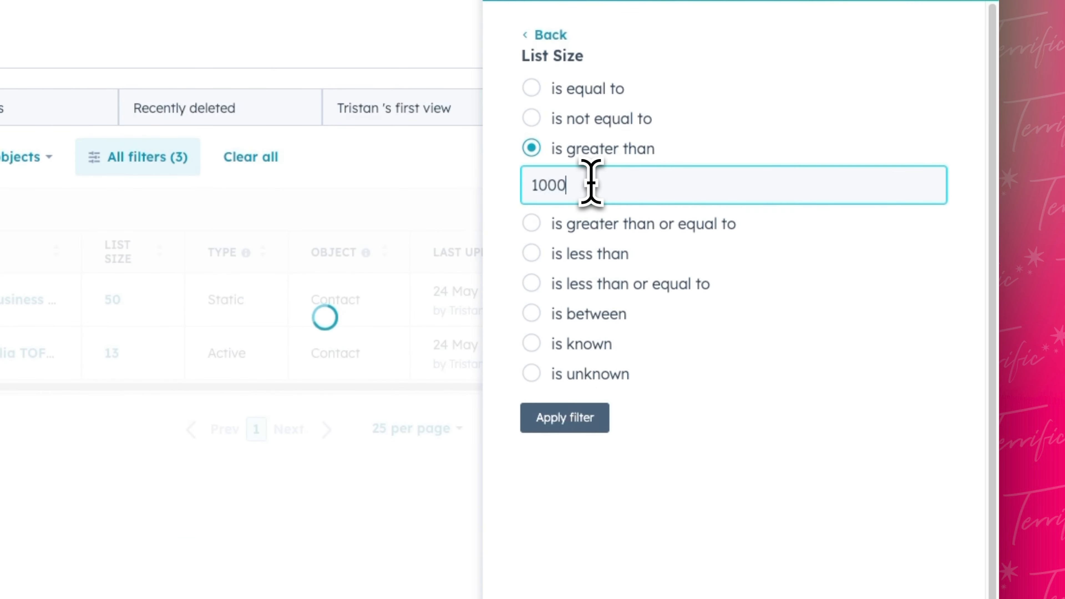
key("BackSpace")
key("BackSpace")
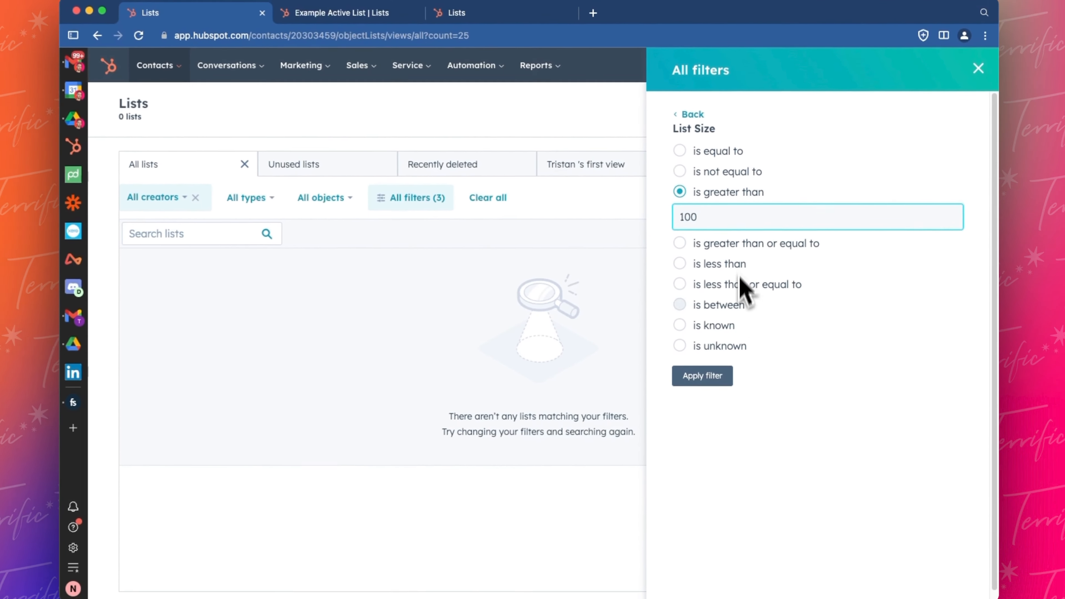
type("0")
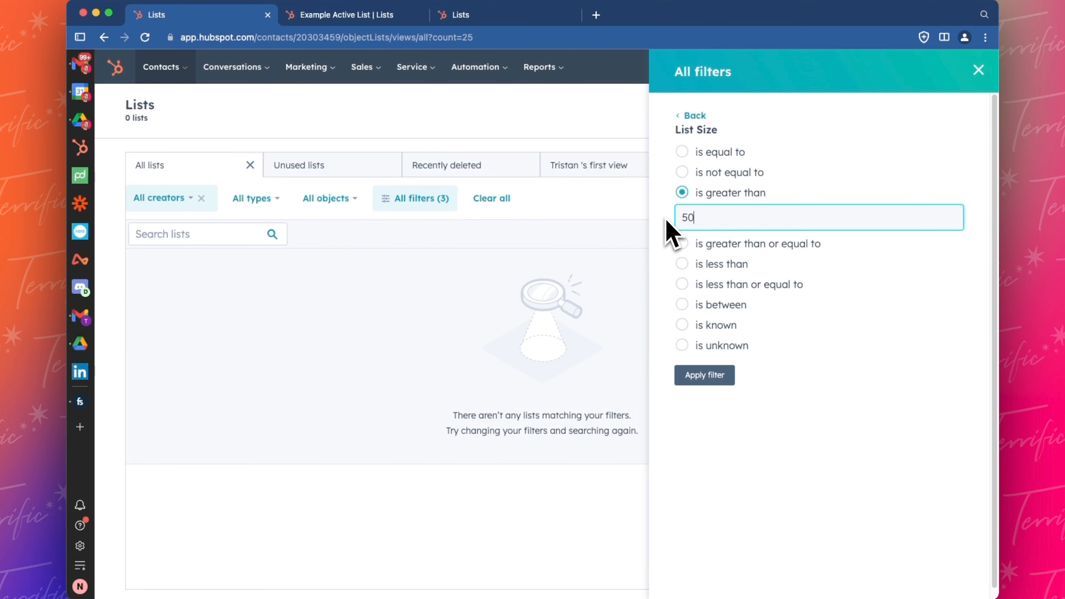
- Set the List Size filter's greater than threshold to 40
left_click(691, 216)
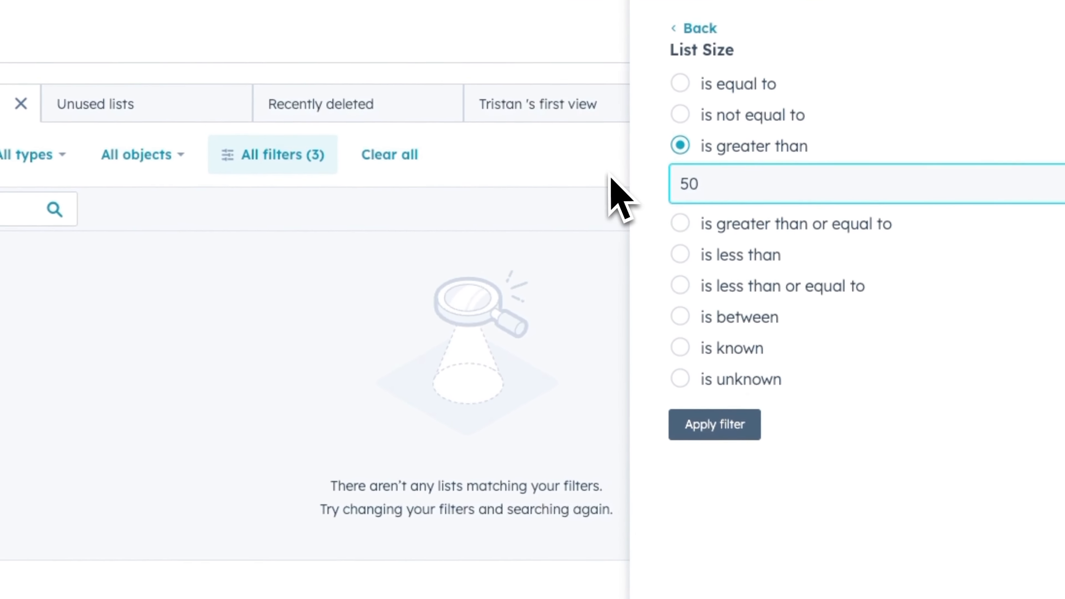
key("BackSpace")
type("4")
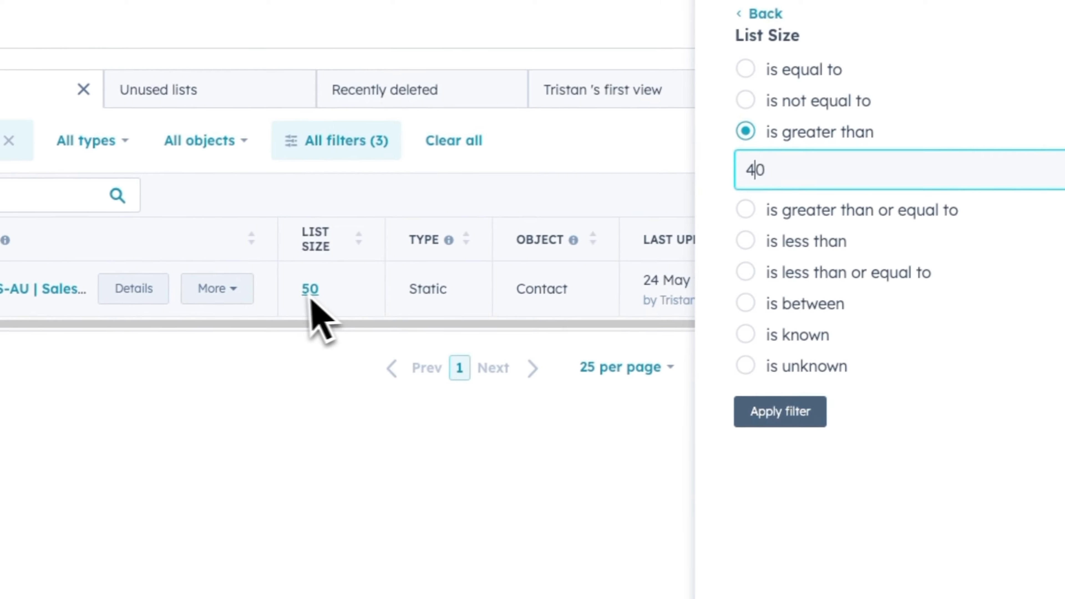
- Change the List Size condition to is greater than or equal to, with a threshold of 50
left_click(821, 210)
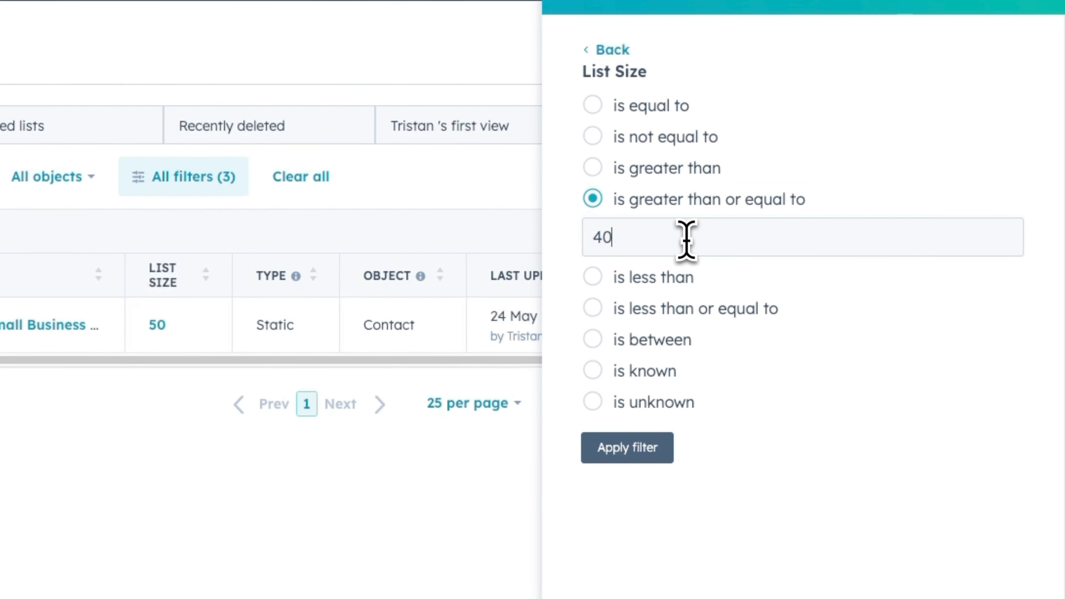
double_click(683, 238)
type("5")
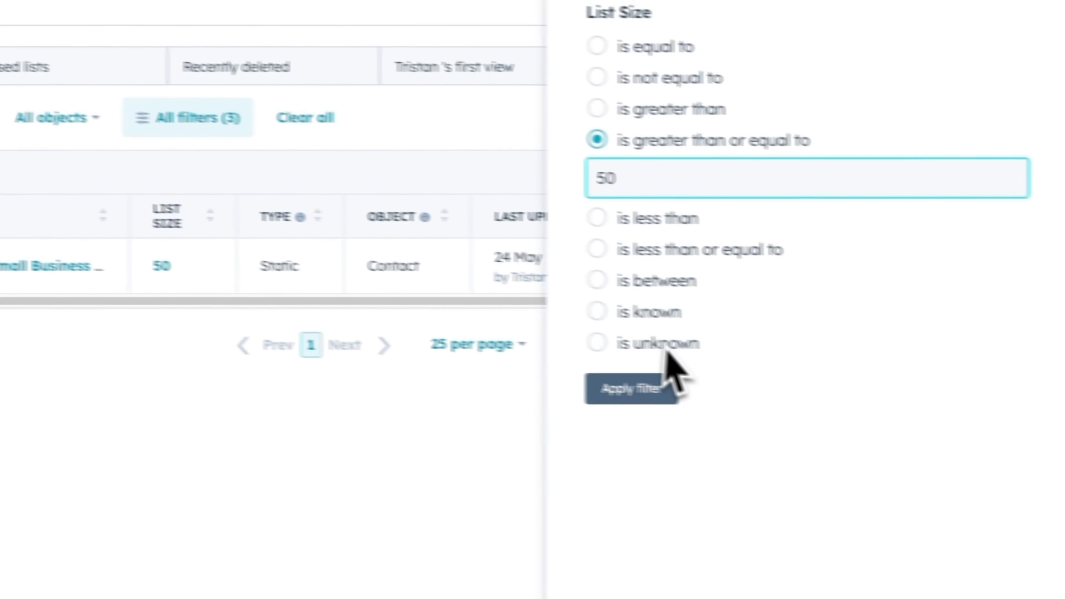
- Apply the List Size filter, examine the conditions offered by the Object filter, and return to the filter options
left_click(603, 384)
left_click(556, 338)
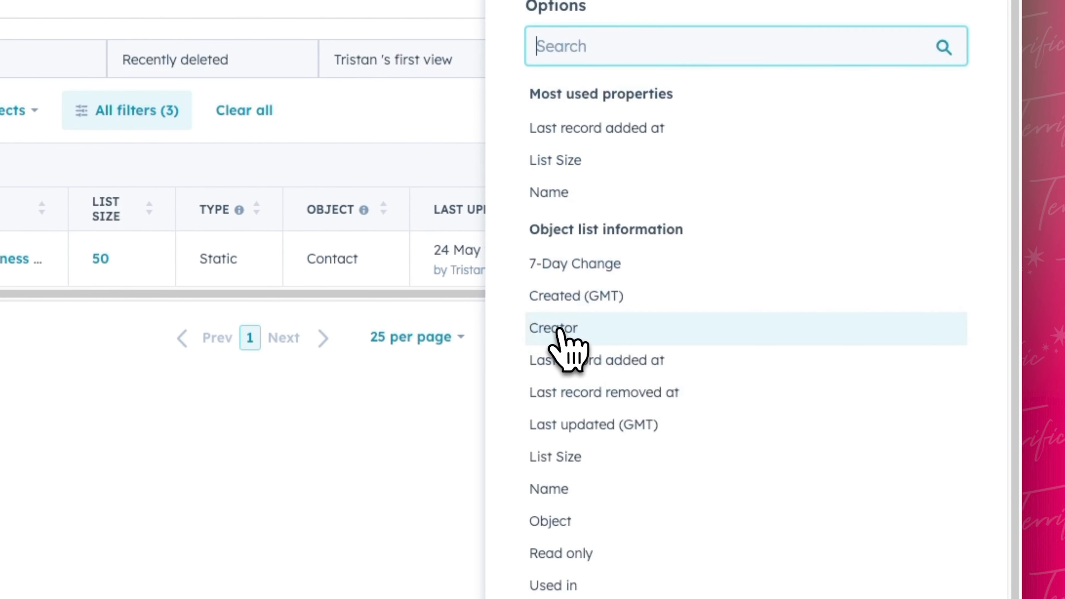
scroll(642, 269, "down", 1)
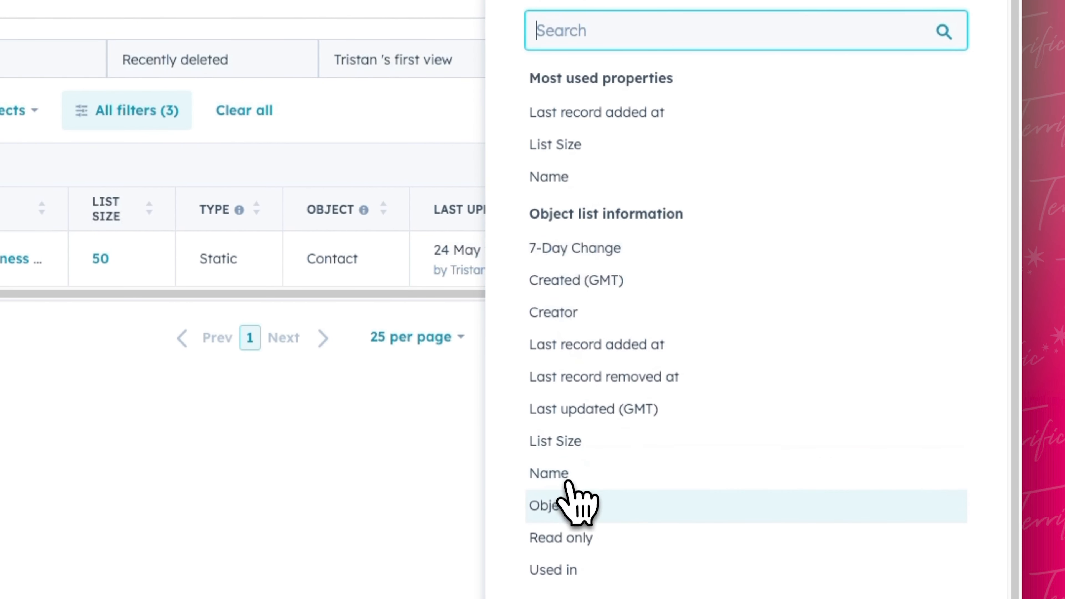
left_click(550, 508)
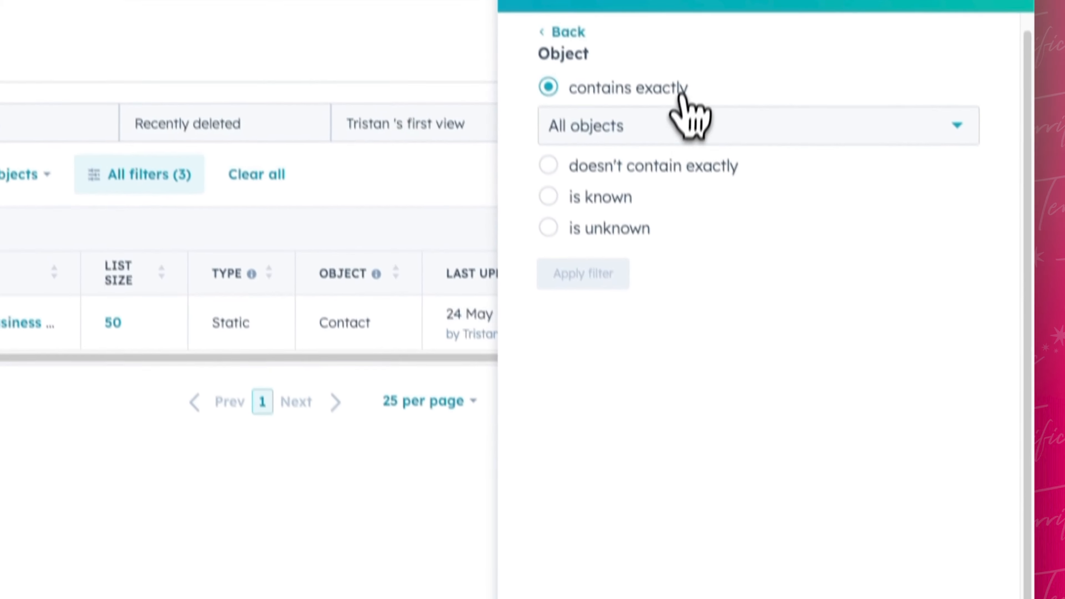
left_click(660, 71)
left_click(641, 331)
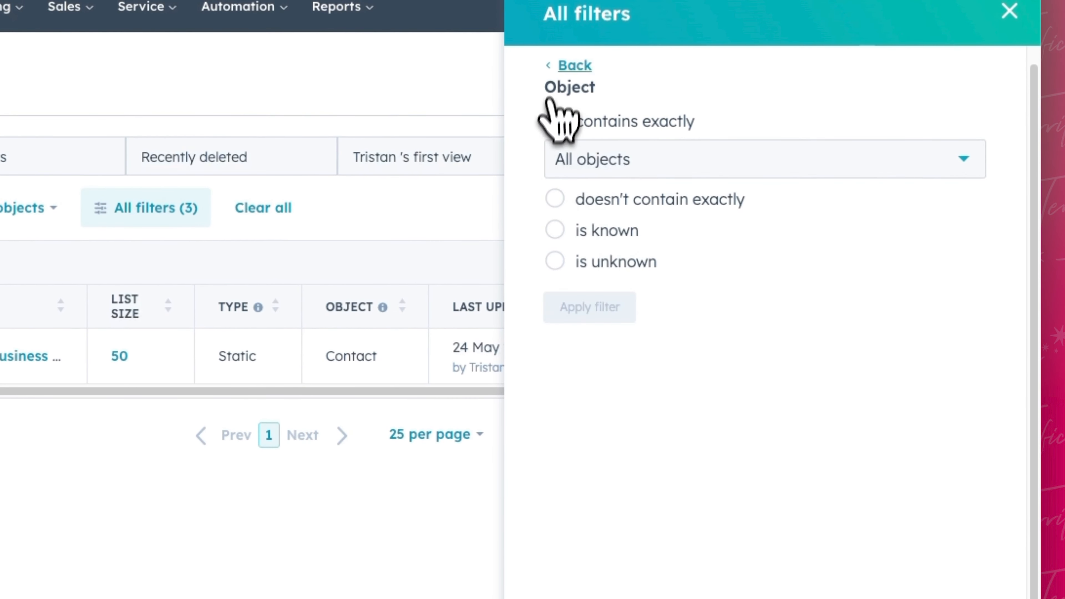
left_click(573, 65)
- Examine the conditions of the Read only and Used in filters, and close the filters without adding either
left_click(603, 527)
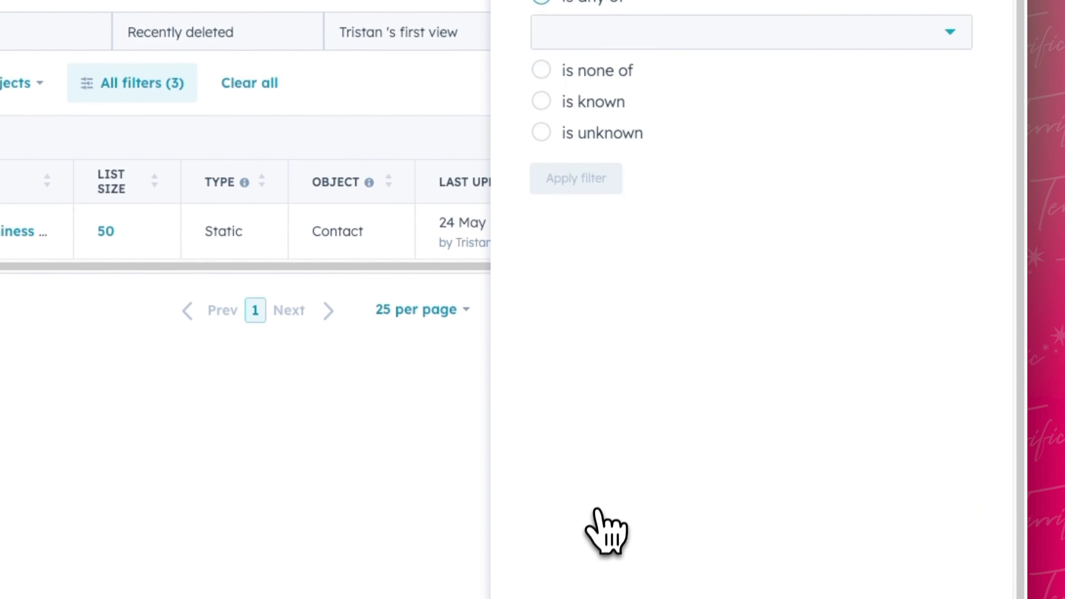
left_click(600, 33)
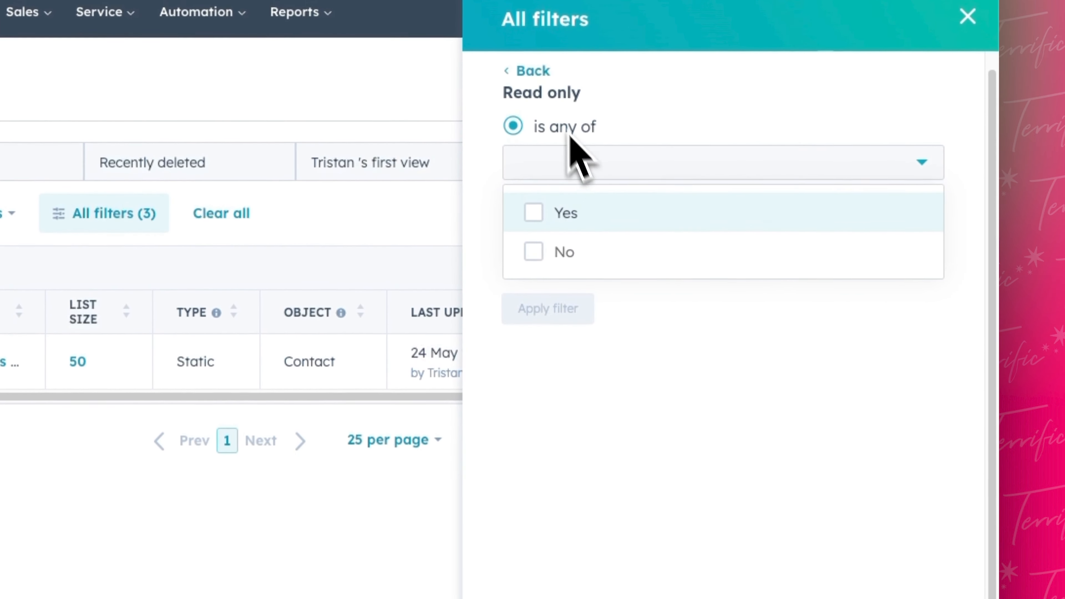
left_click(542, 73)
left_click(641, 502)
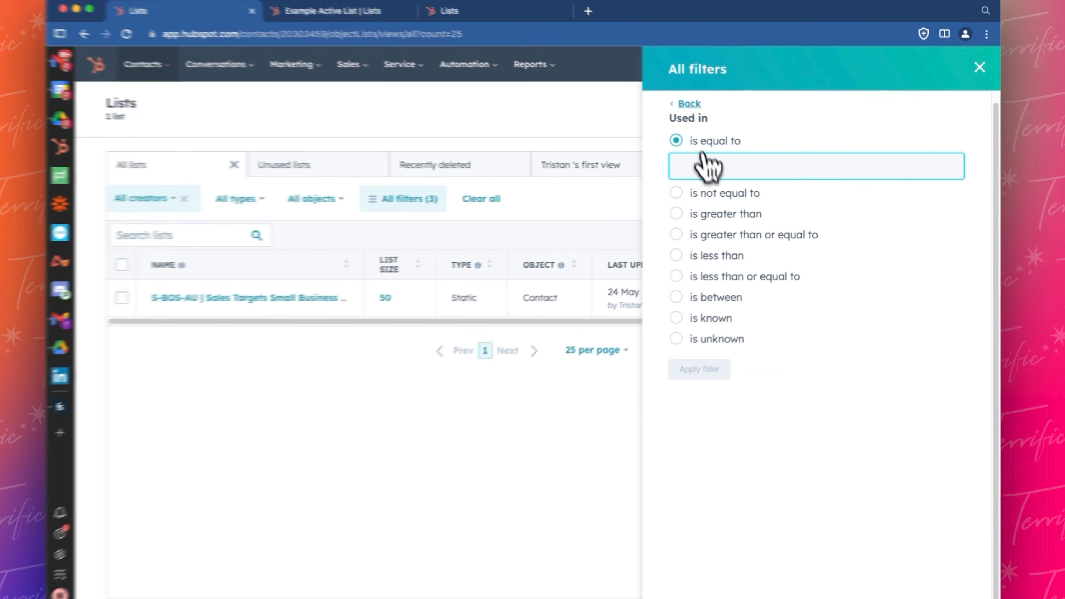
left_click(692, 106)
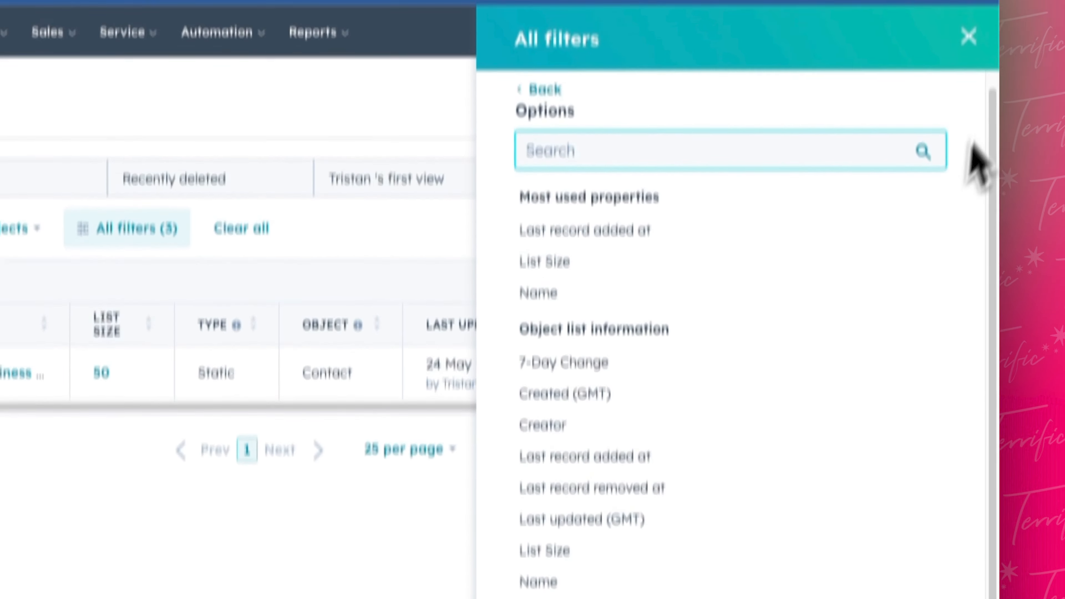
left_click(969, 0)
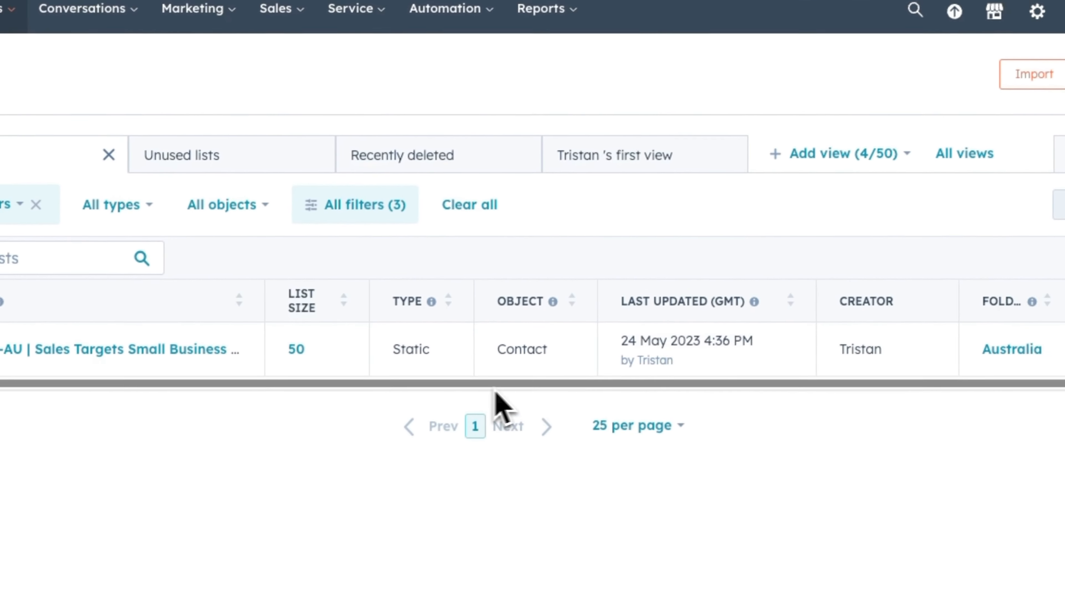
- Reduce the active filters to one and save the result as a new view named AU Lists, shared with Everyone
left_click_drag(495, 391, 360, 391)
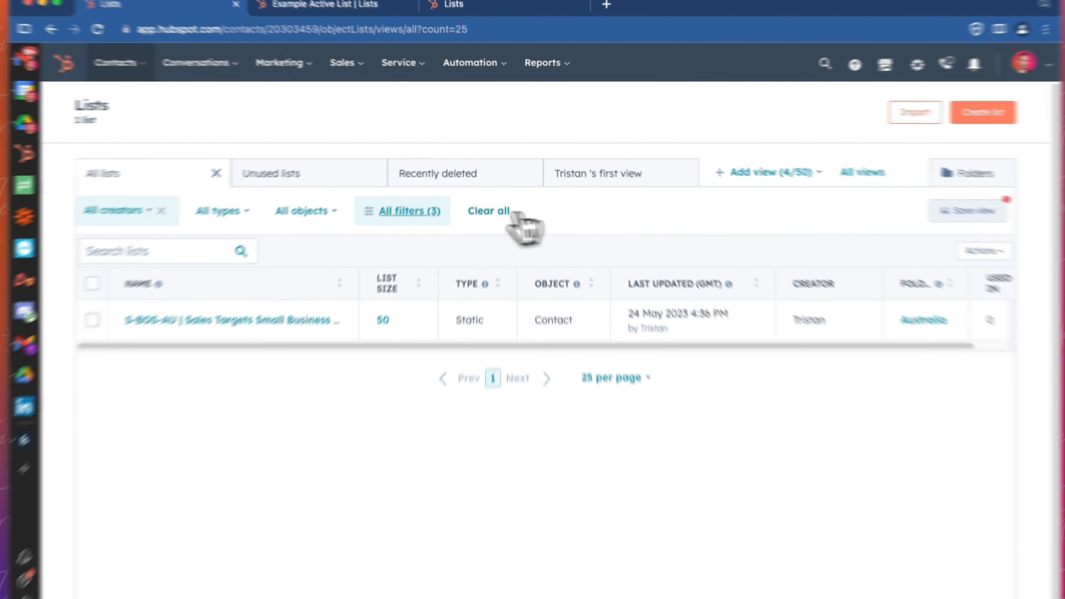
left_click(493, 199)
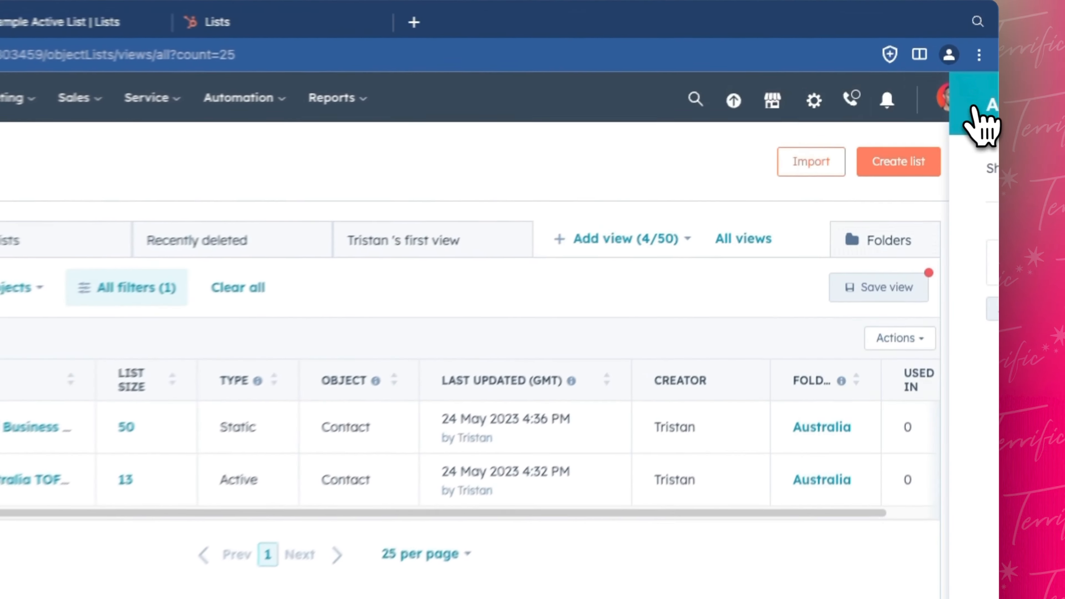
left_click(878, 211)
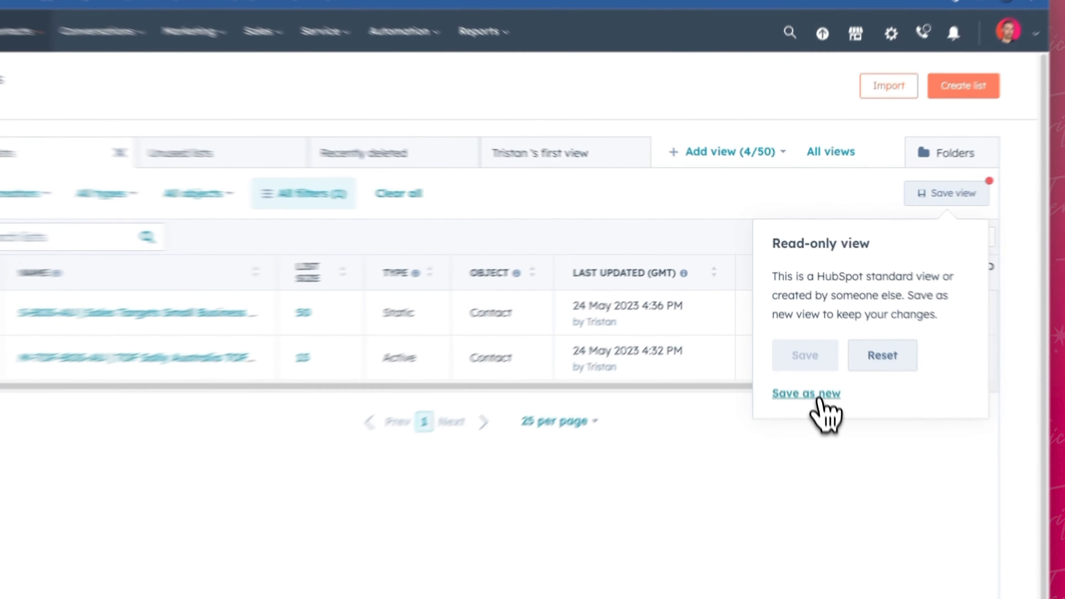
left_click(802, 358)
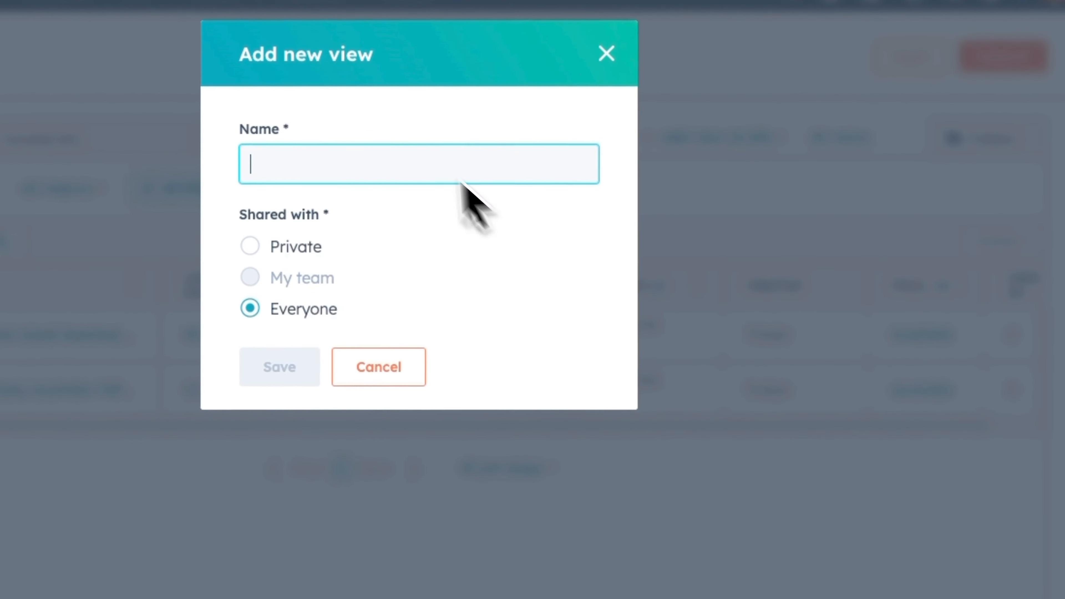
type("AU Lists")
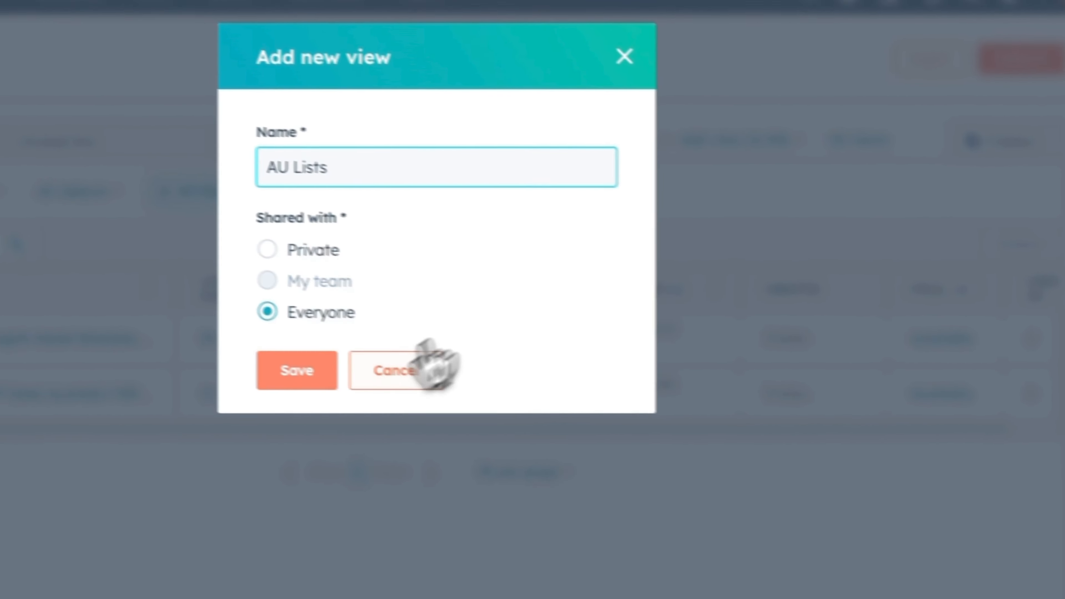
left_click(284, 368)
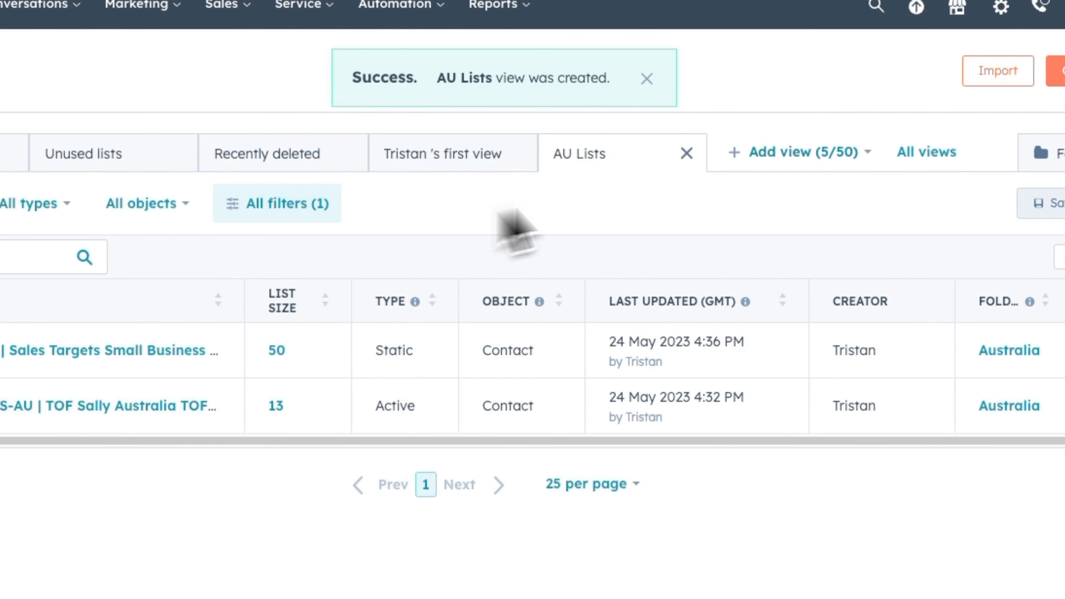
- Review the sharing options for saving the AU Lists view as another new view, and cancel
left_click(1044, 203)
left_click(884, 398)
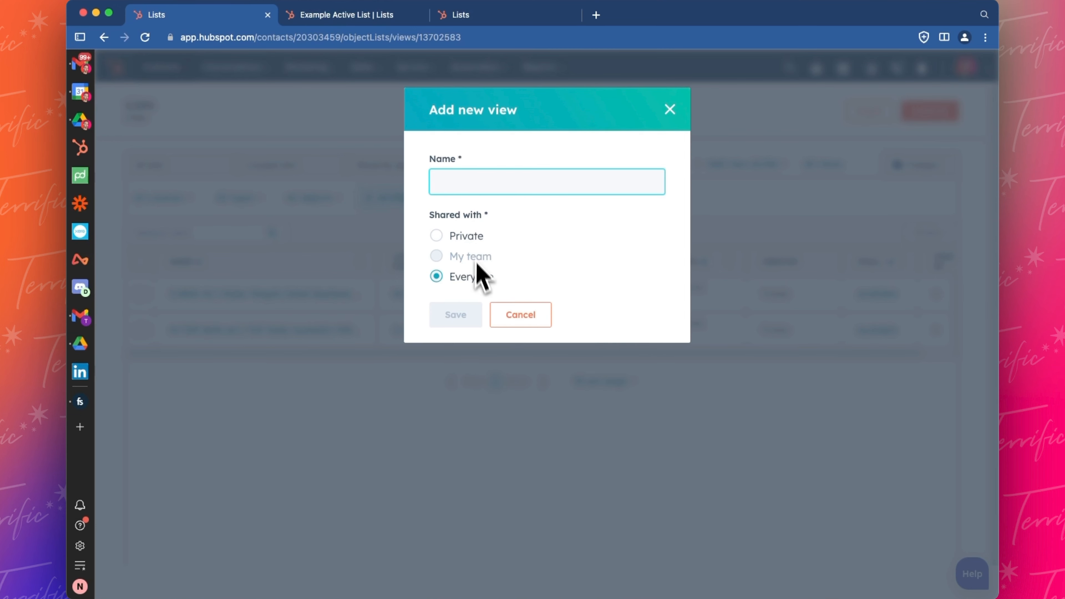
left_click(509, 315)
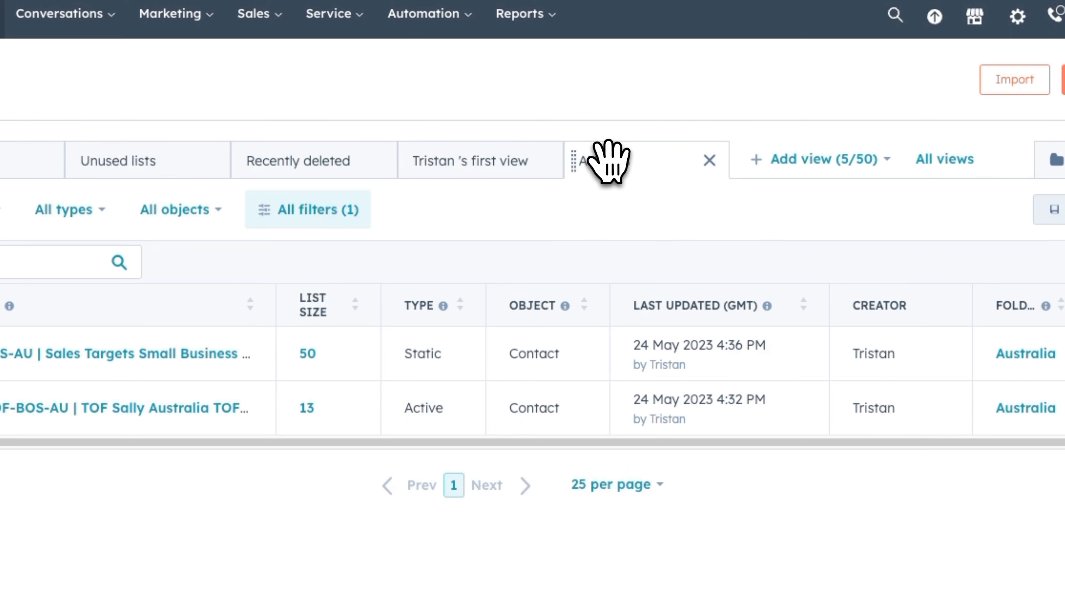
- Move the AU Lists view to the first place among the view tabs
left_click_drag(609, 161, 163, 234)
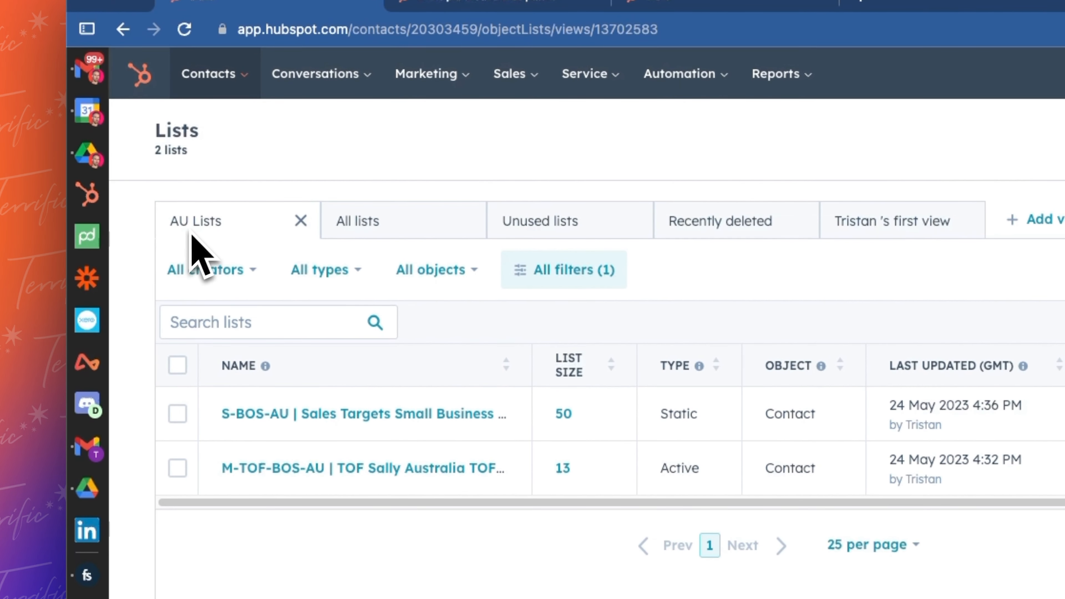
- Review the management actions available for AU Lists on the All Views page, and return to the lists
left_click(790, 219)
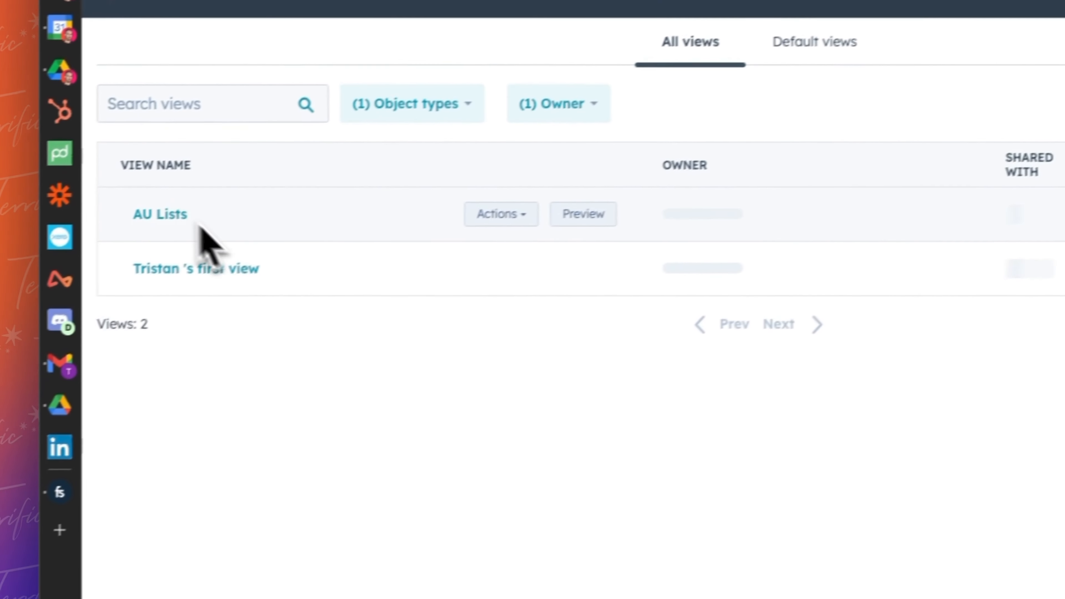
left_click(528, 205)
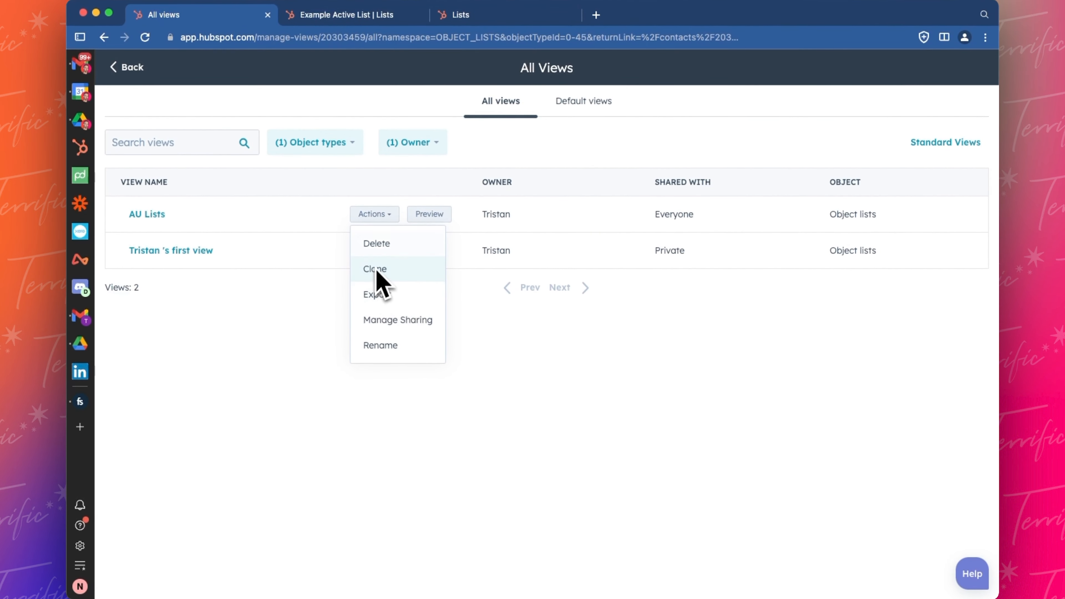
left_click(284, 301)
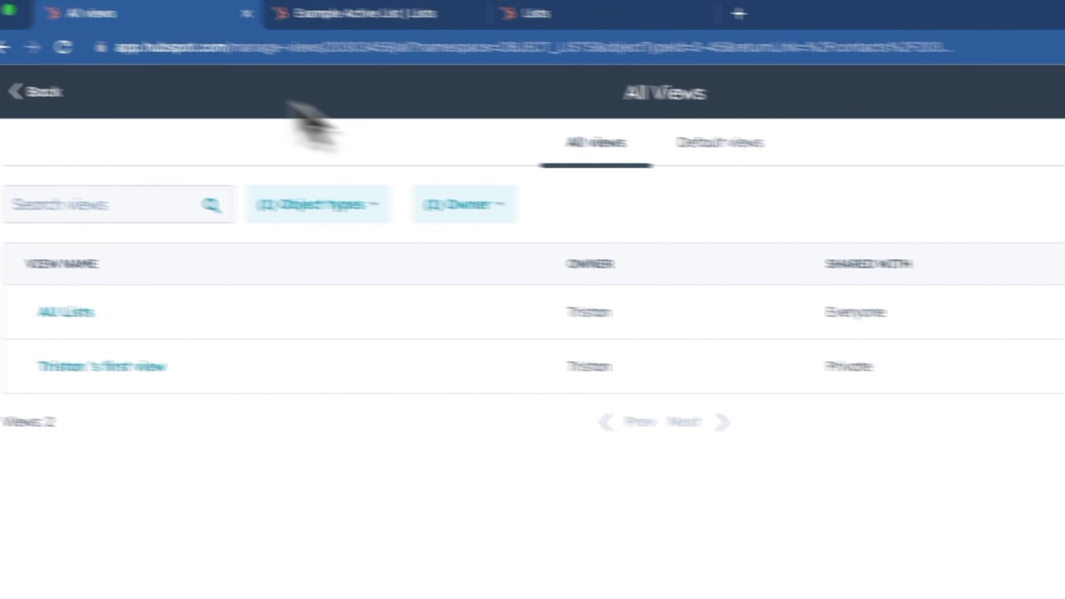
left_click(42, 92)
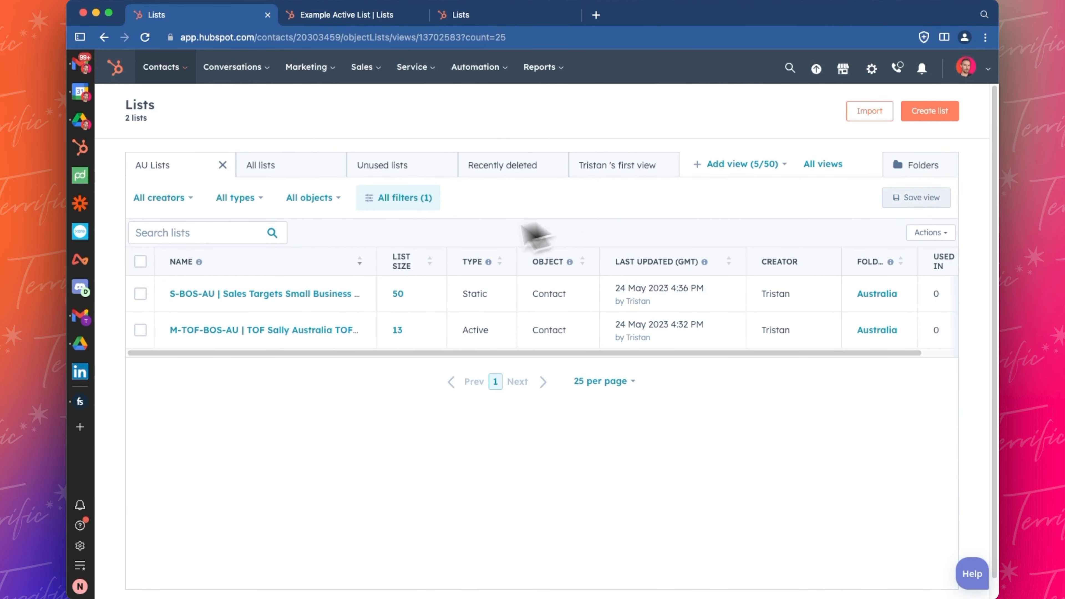
- Move the AU Lists view back to the end of the view tabs and switch to the All lists view
left_click(155, 239)
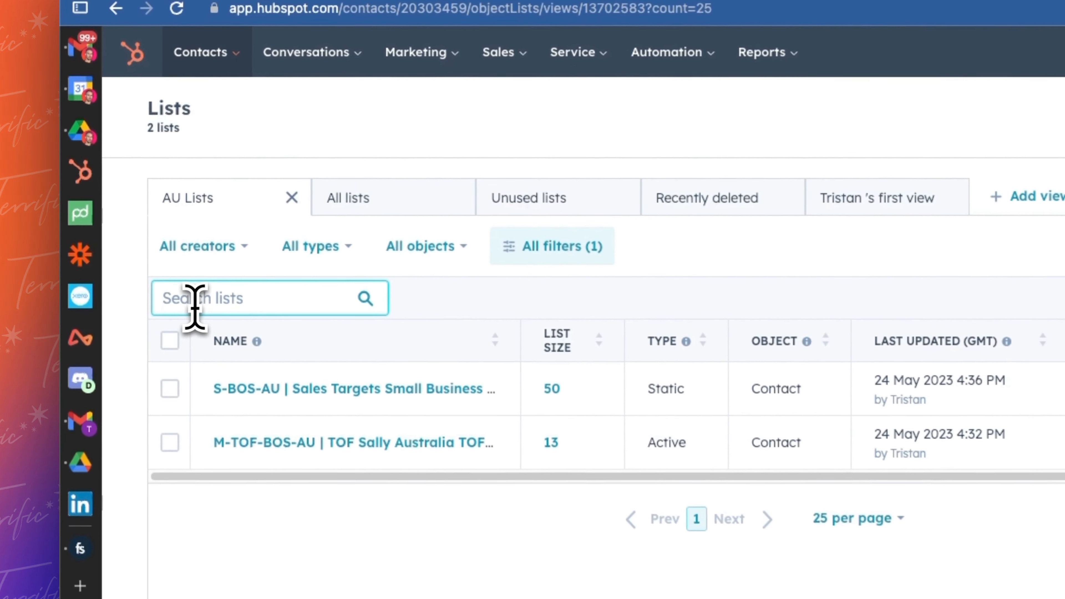
left_click_drag(268, 198, 721, 187)
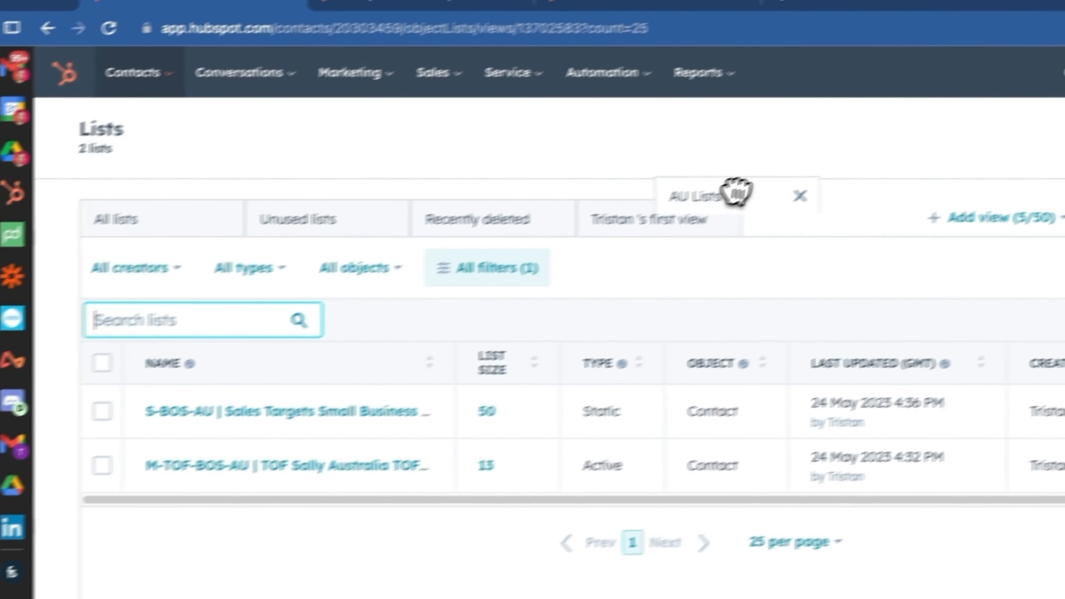
left_click_drag(587, 229, 719, 231)
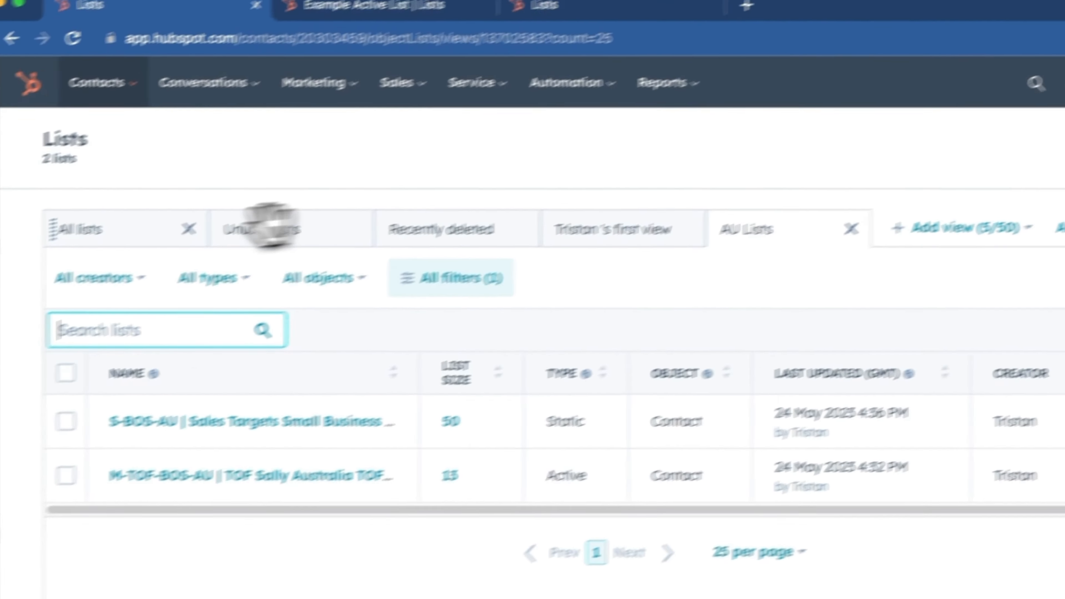
left_click(63, 239)
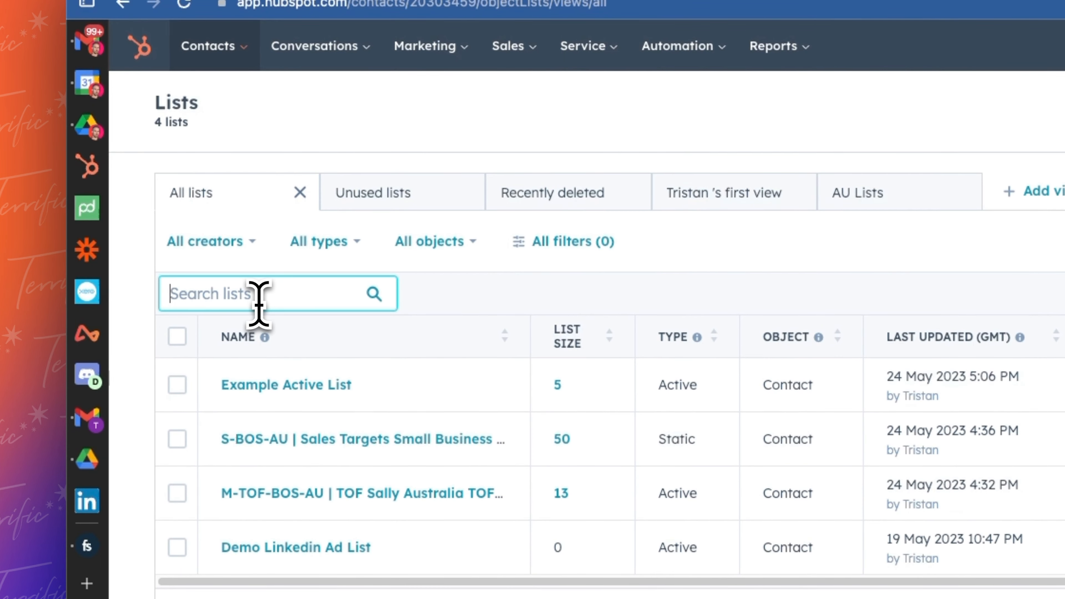
- Search the lists for "Sal" and sort them by list size in descending order
type("Saly")
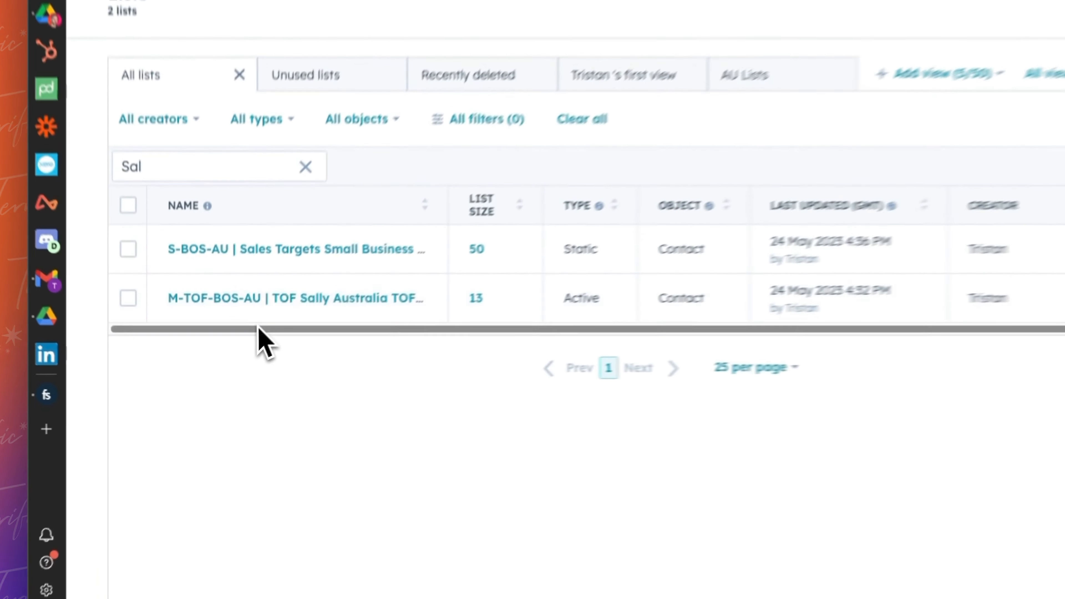
left_click(460, 185)
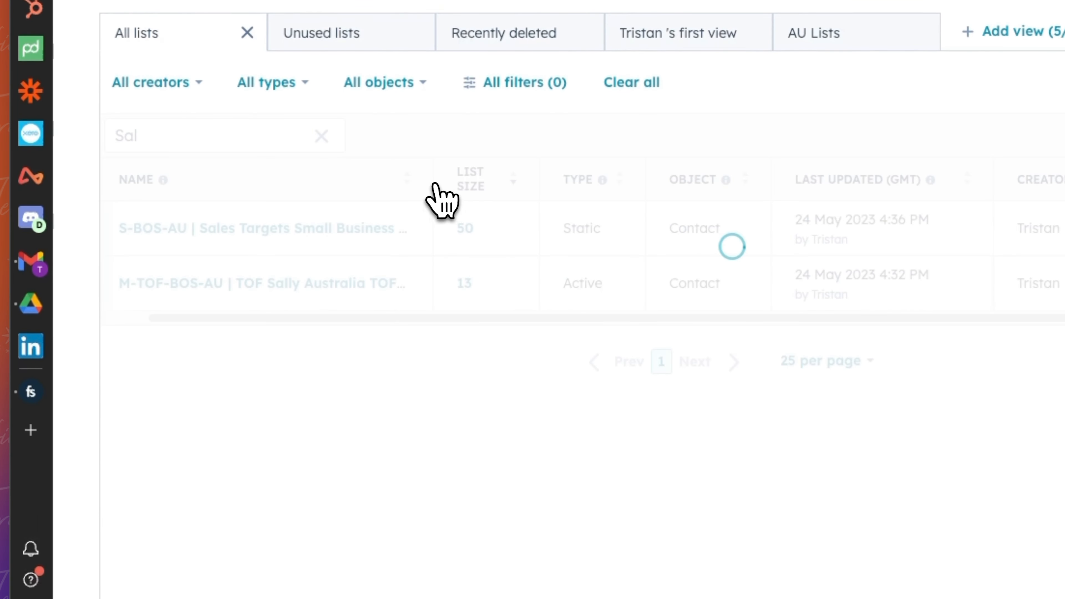
- Widen the Name column until the full list names fit, and clear the list search
left_click_drag(425, 184, 604, 180)
left_click_drag(532, 330, 347, 330)
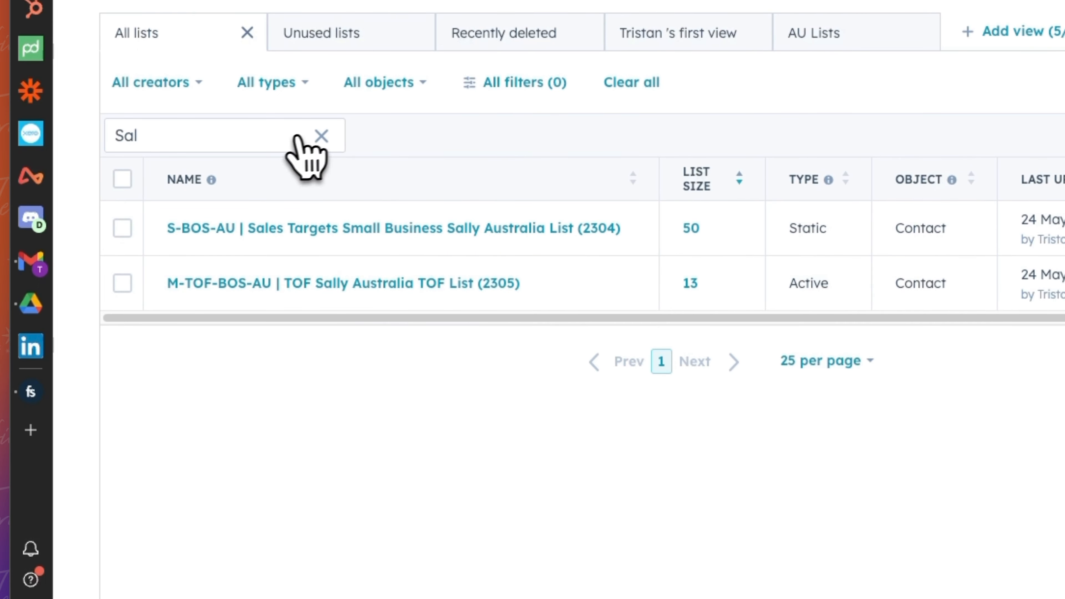
left_click(321, 136)
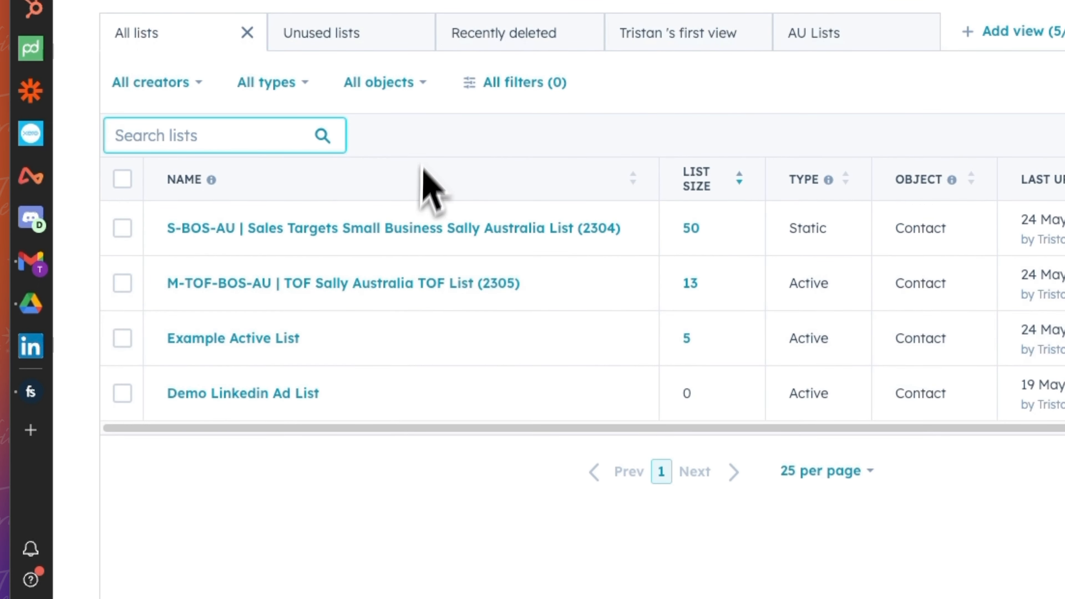
- Pick XLSX as the format for the All lists export, review the data scope options, and close the export dialog
left_click(1009, 237)
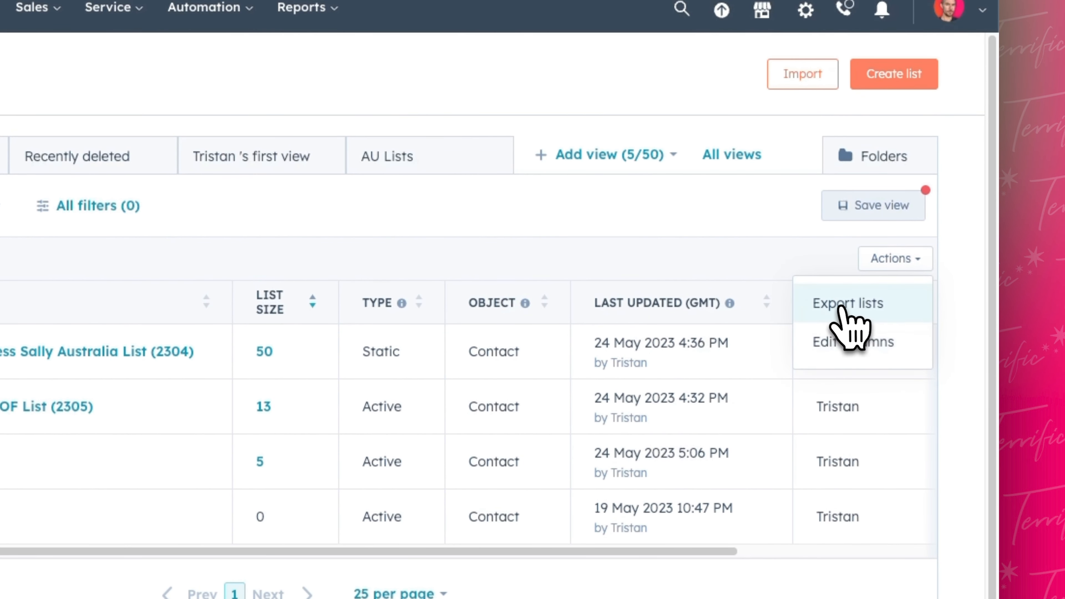
left_click(867, 305)
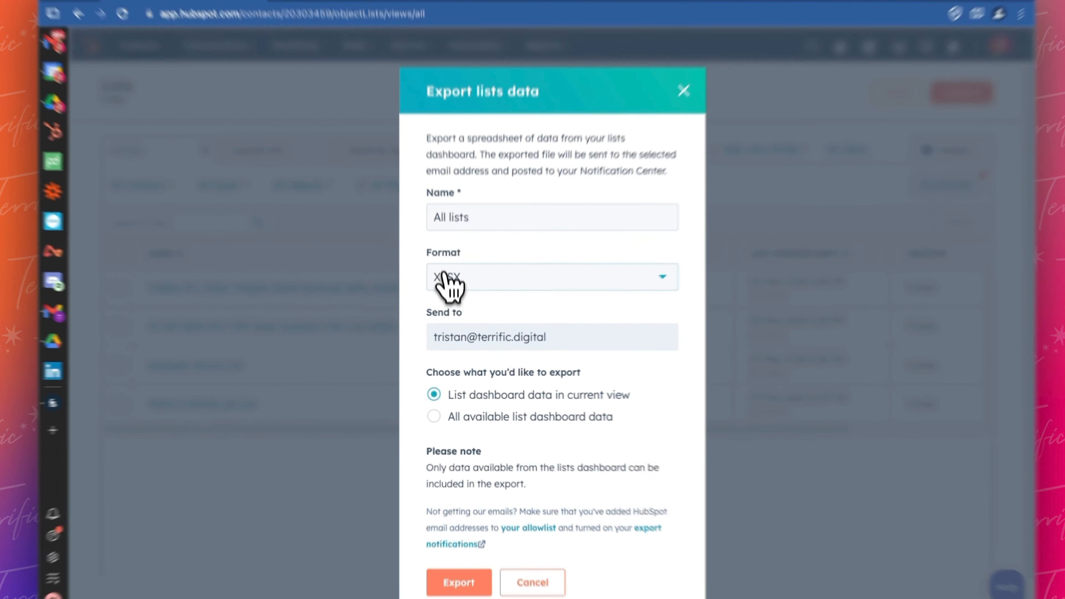
left_click(447, 283)
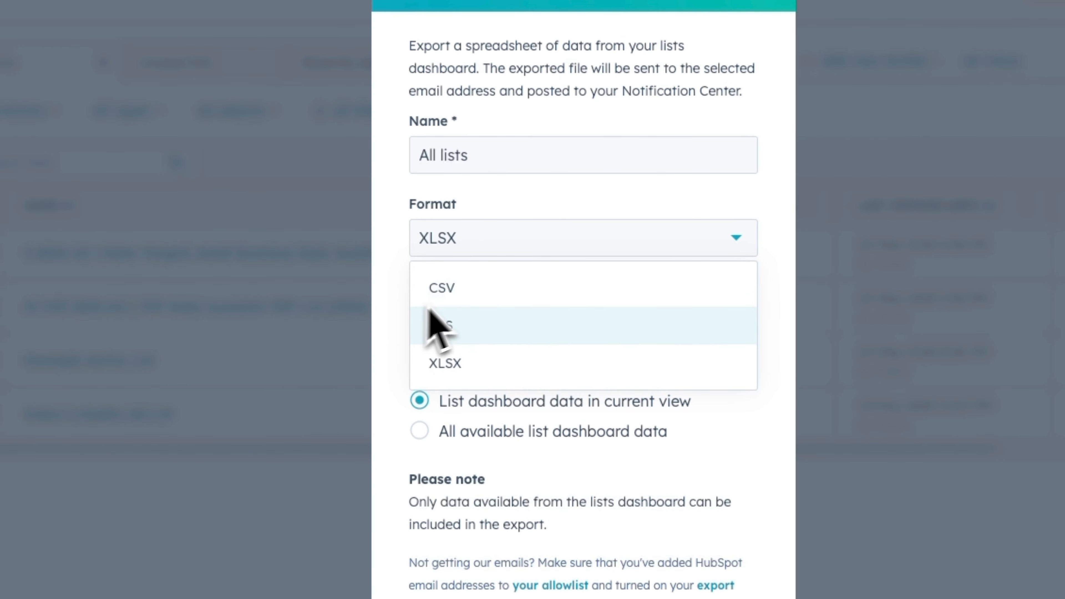
left_click(445, 363)
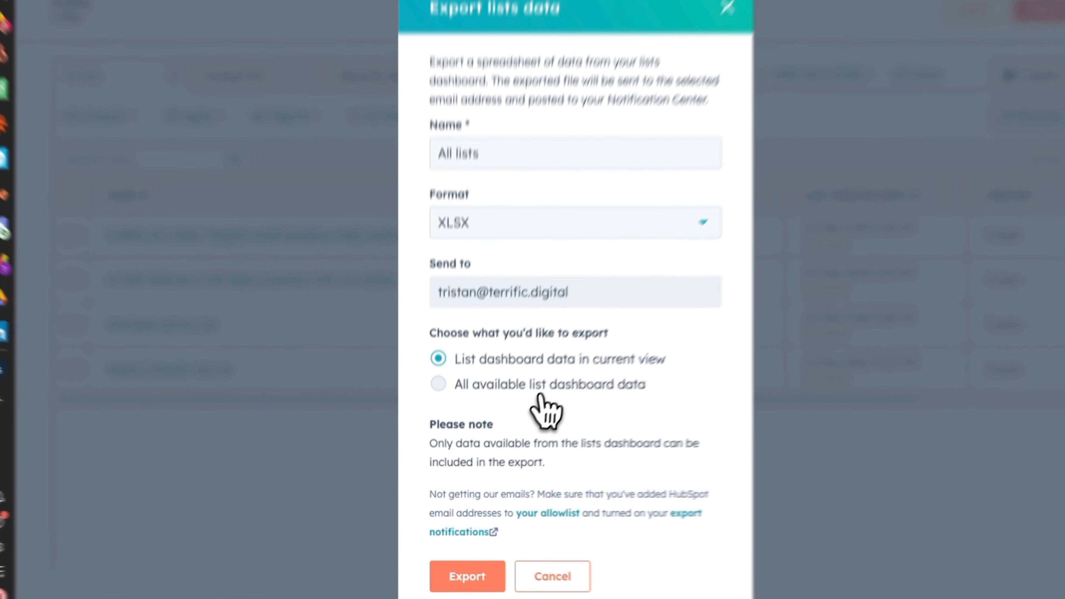
left_click(525, 415)
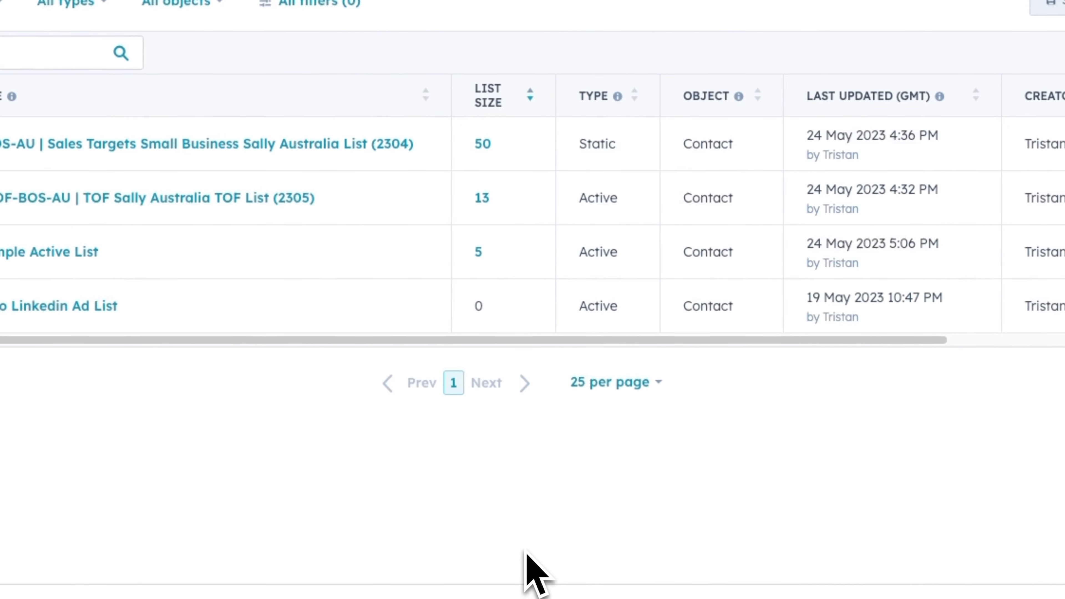
- Add the 7-Day Change column to the All lists table and place it between Object and Last updated (GMT)
left_click(995, 141)
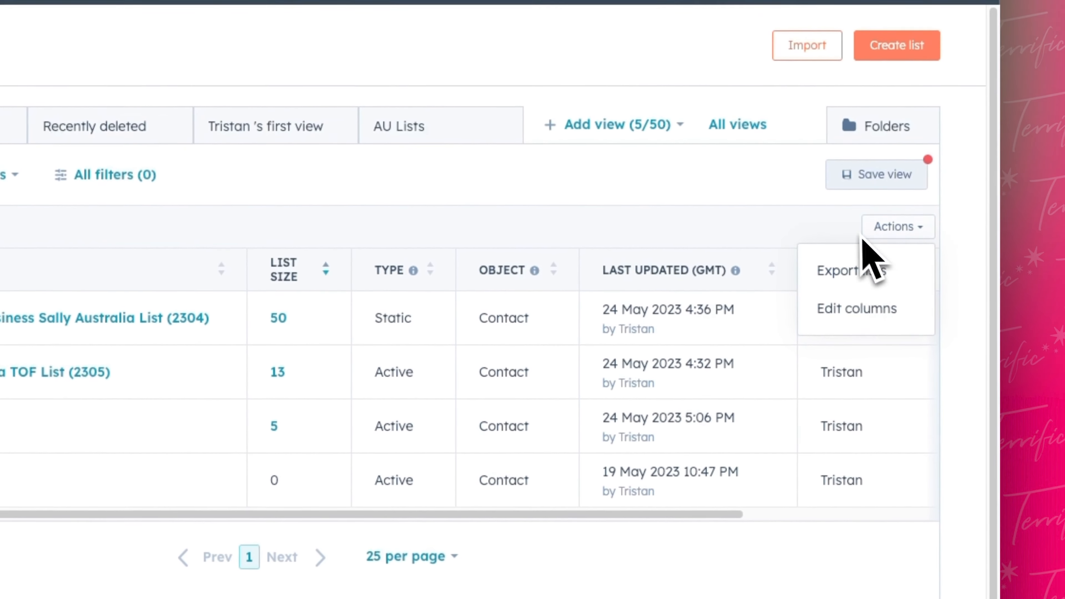
left_click(846, 314)
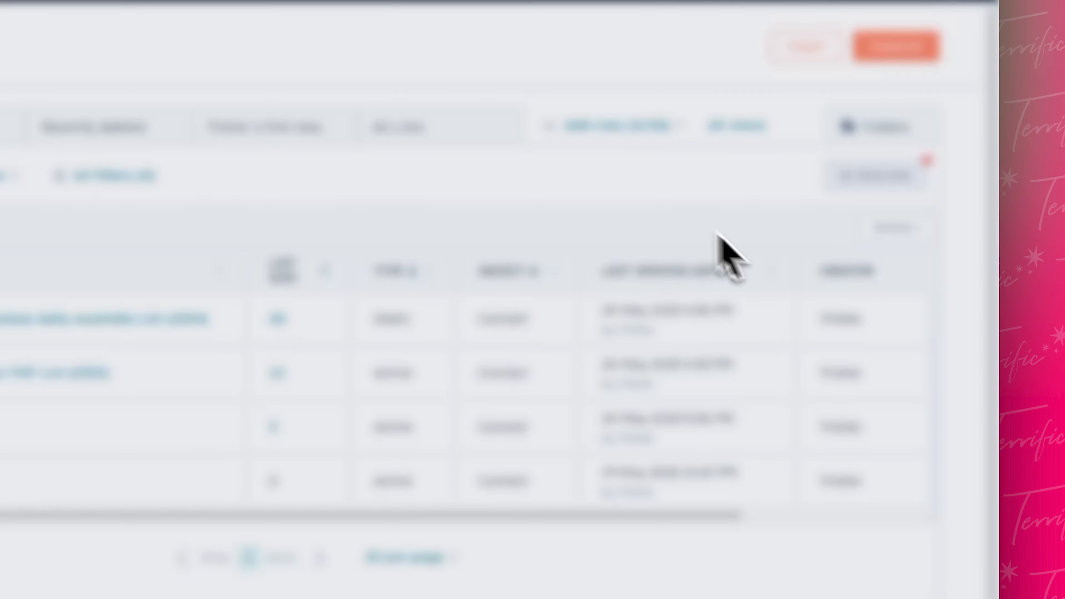
scroll(530, 390, "down", 3)
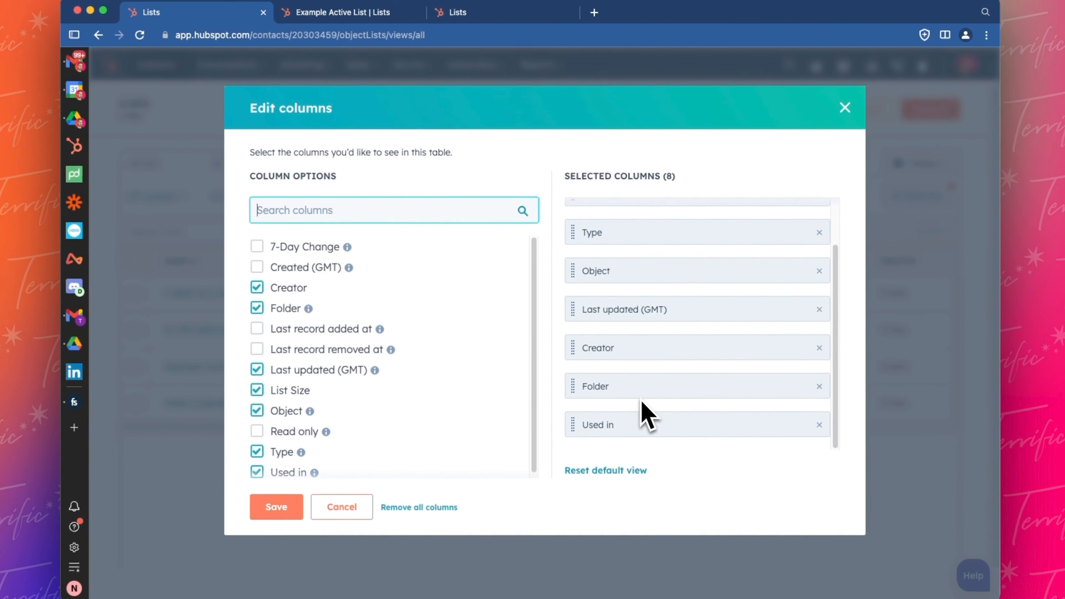
scroll(516, 458, "up", 2)
scroll(637, 356, "up", 1)
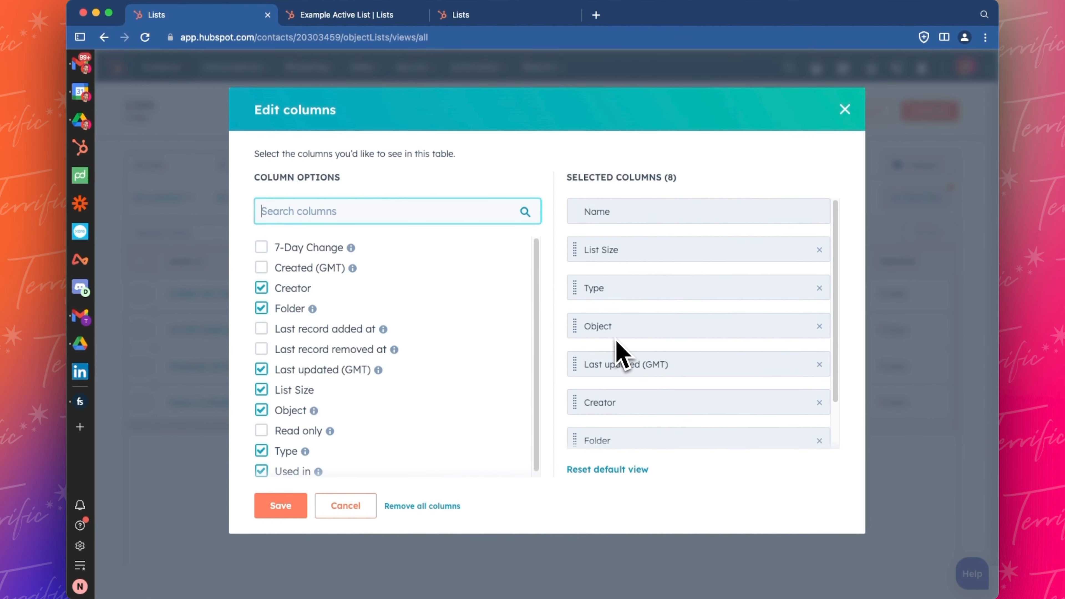
left_click(261, 248)
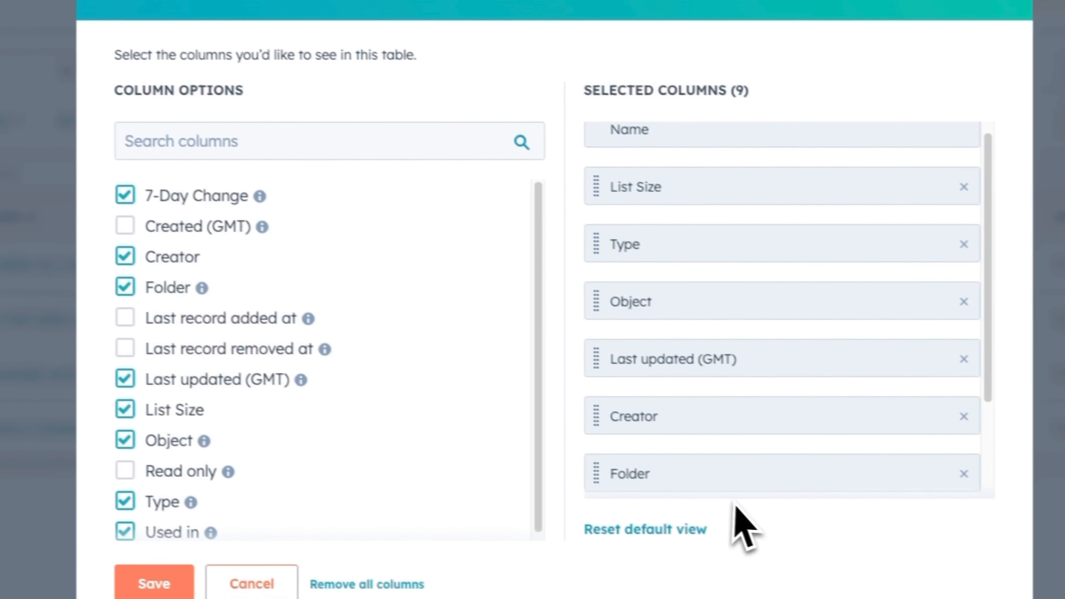
scroll(727, 482, "down", 3)
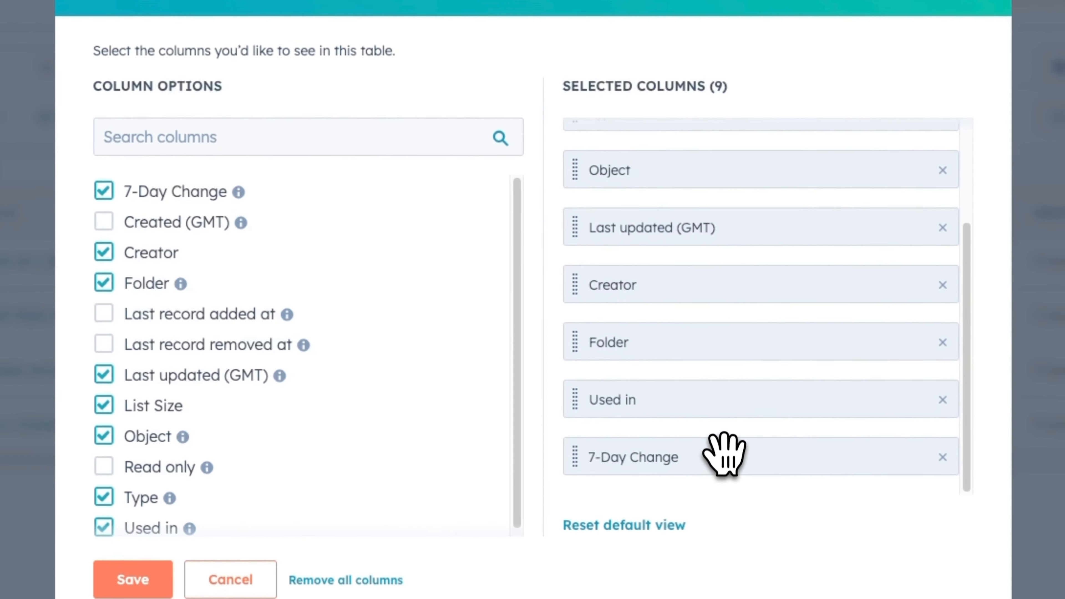
left_click_drag(717, 448, 713, 223)
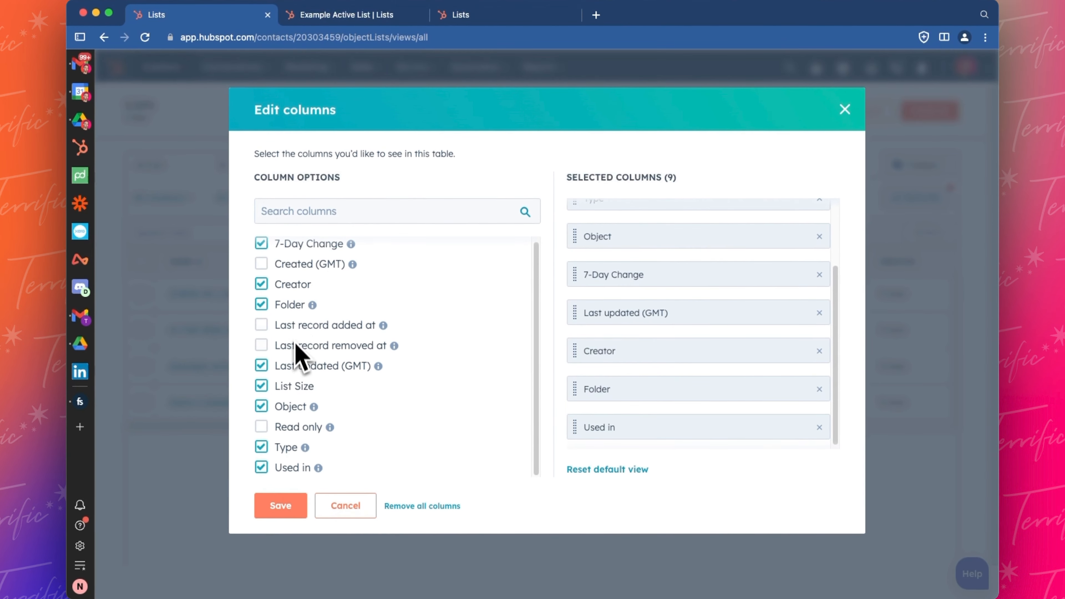
- Move the Folder column before Object and the Creator column before 7-Day Change, and save the column layout
left_click_drag(575, 388, 575, 236)
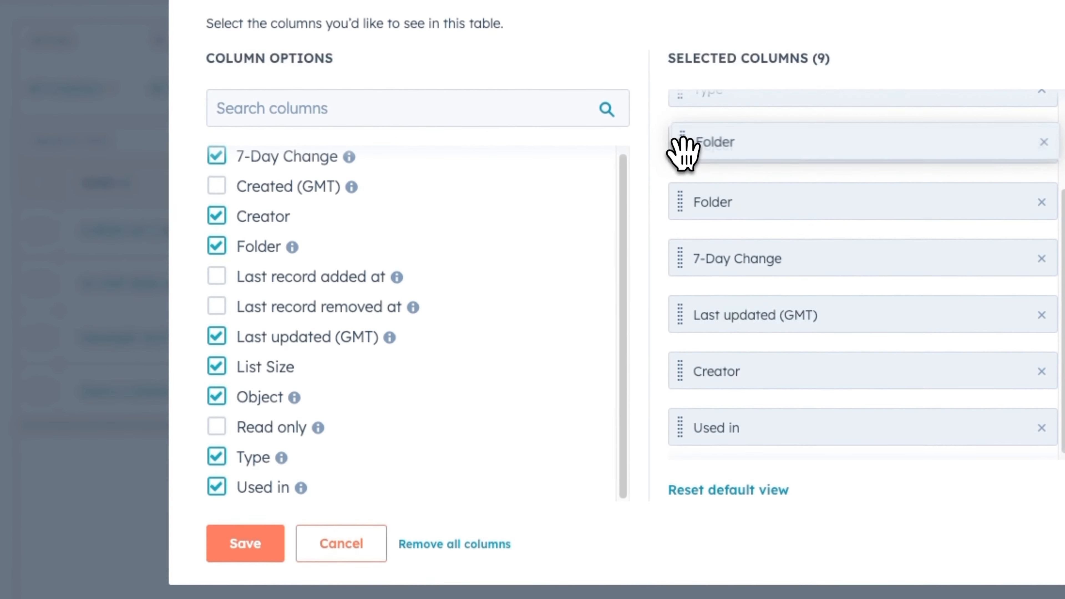
left_click_drag(684, 153, 682, 160)
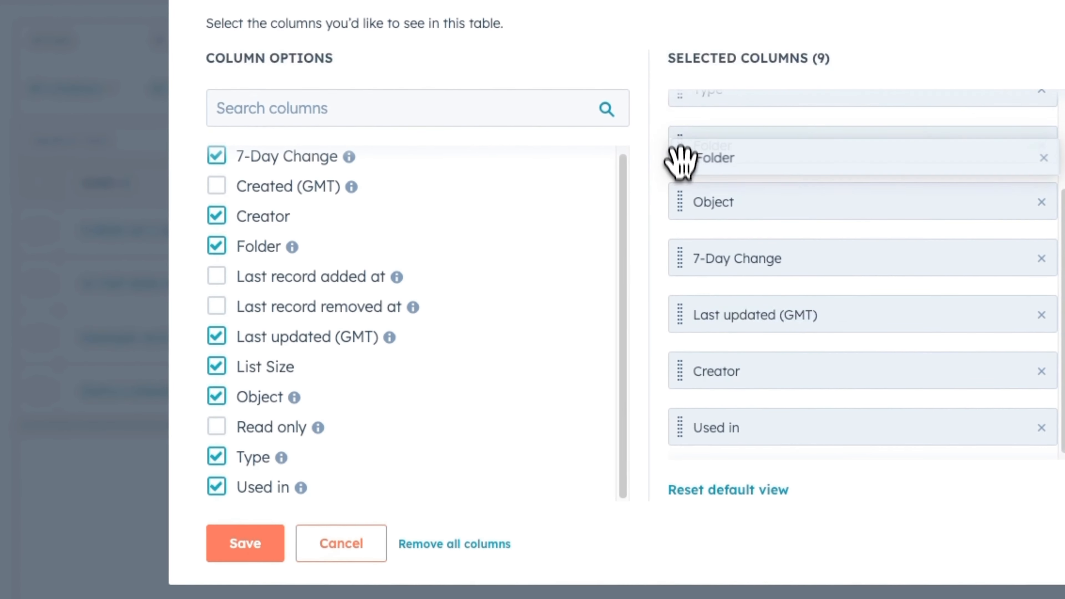
left_click_drag(690, 365, 678, 262)
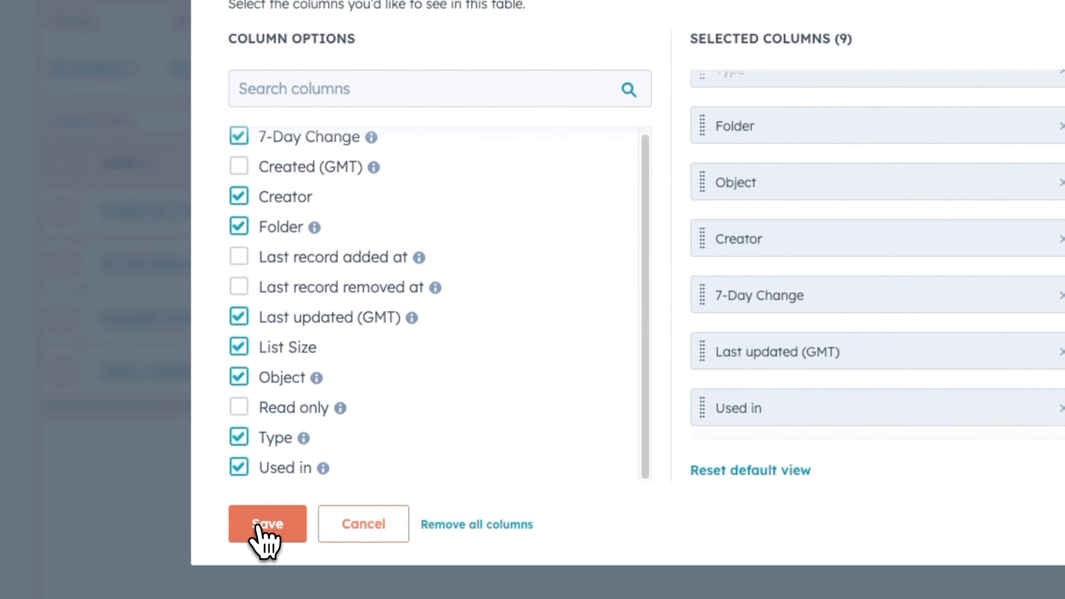
left_click(235, 544)
left_click(260, 522)
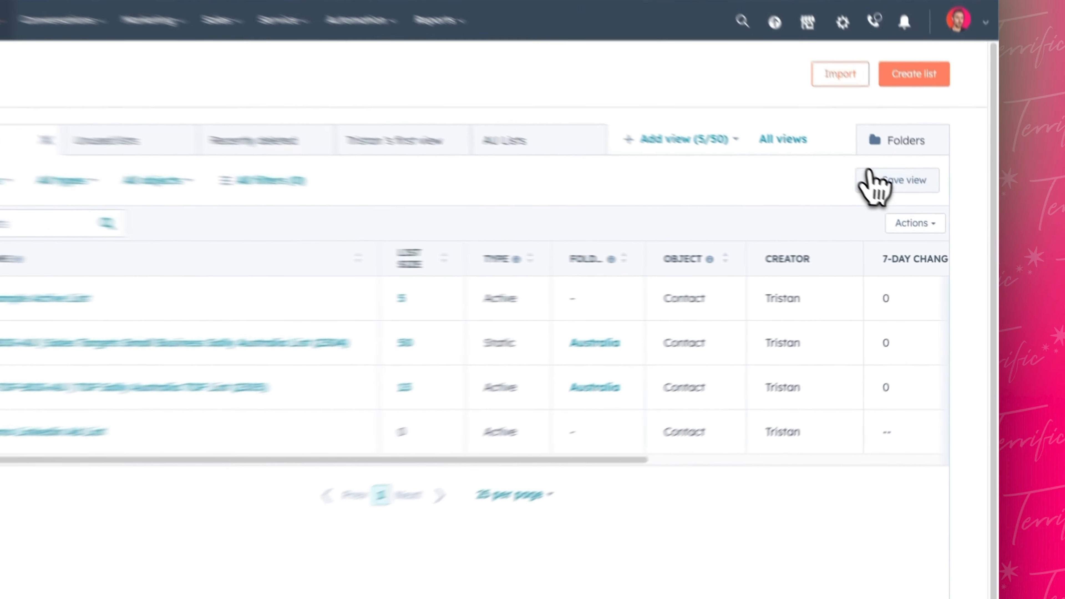
- Save the layout as a new view named Main View, shared with everyone, and make it the first view tab
left_click(909, 199)
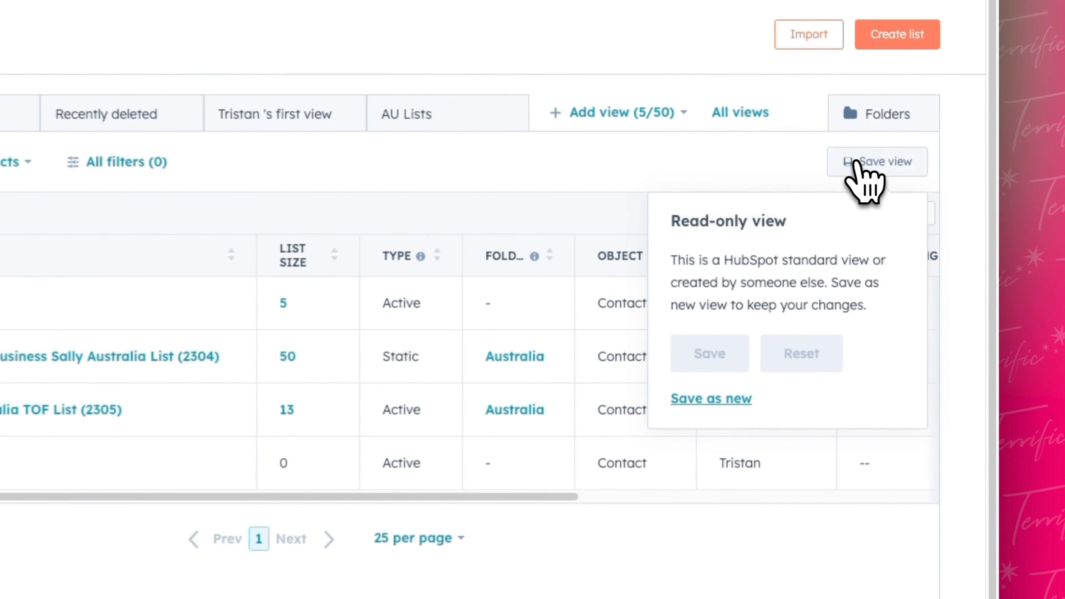
left_click(805, 360)
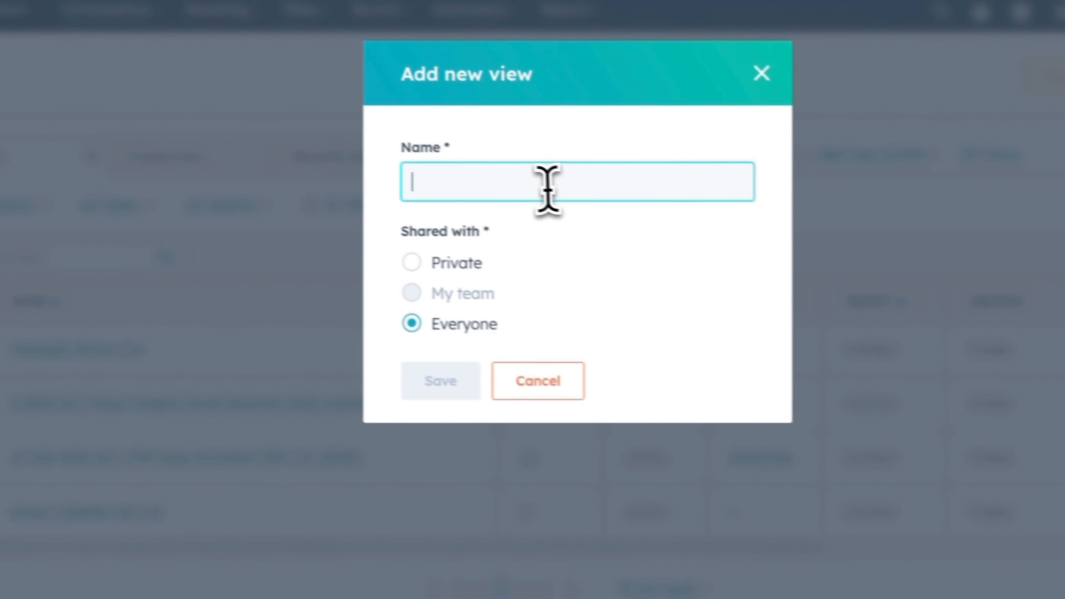
type("M")
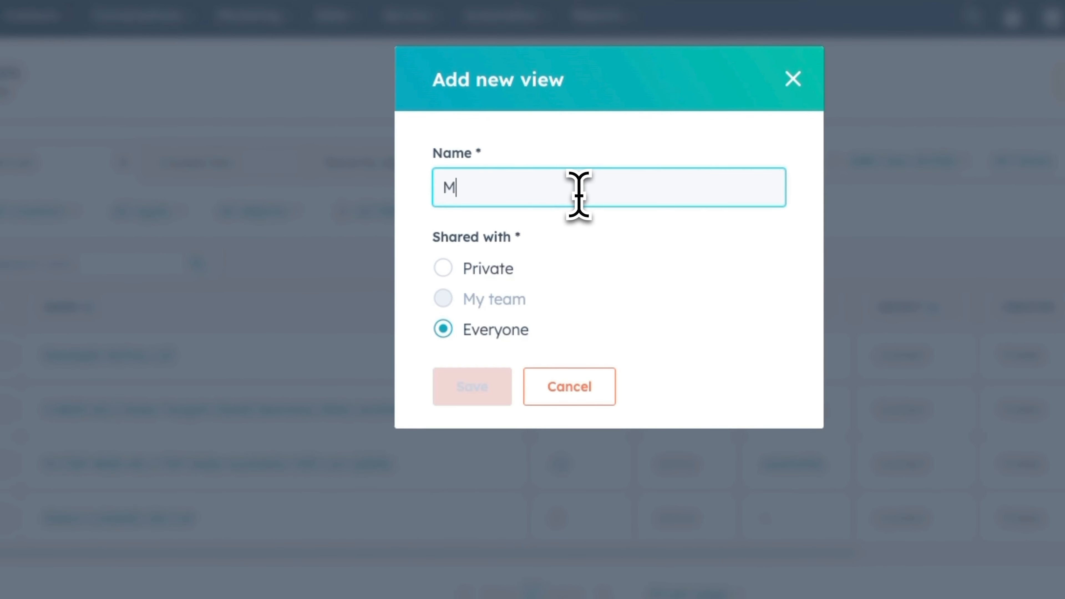
type("ain View")
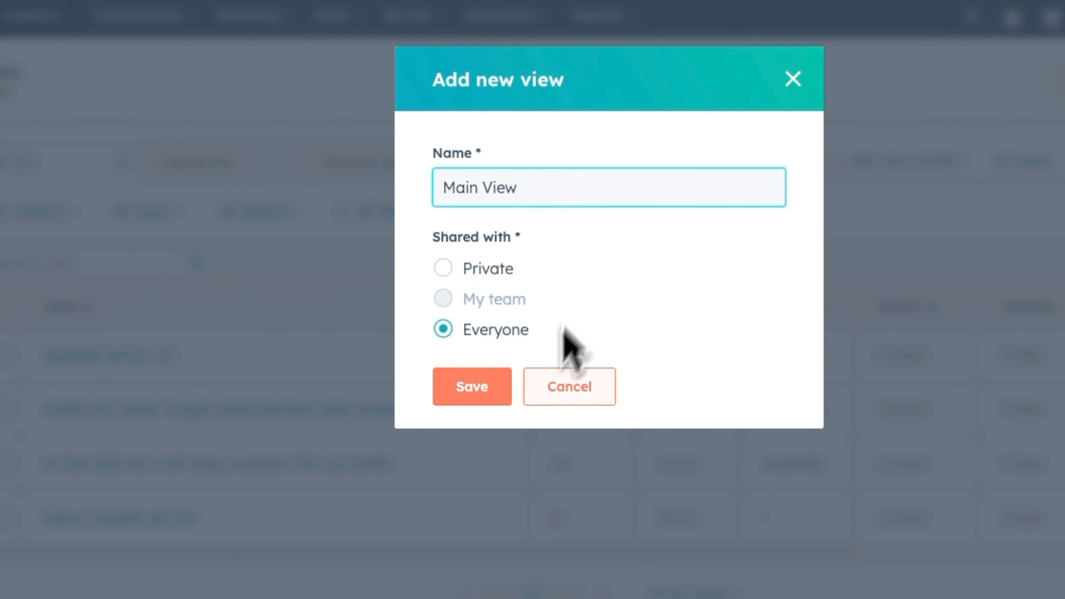
left_click(468, 390)
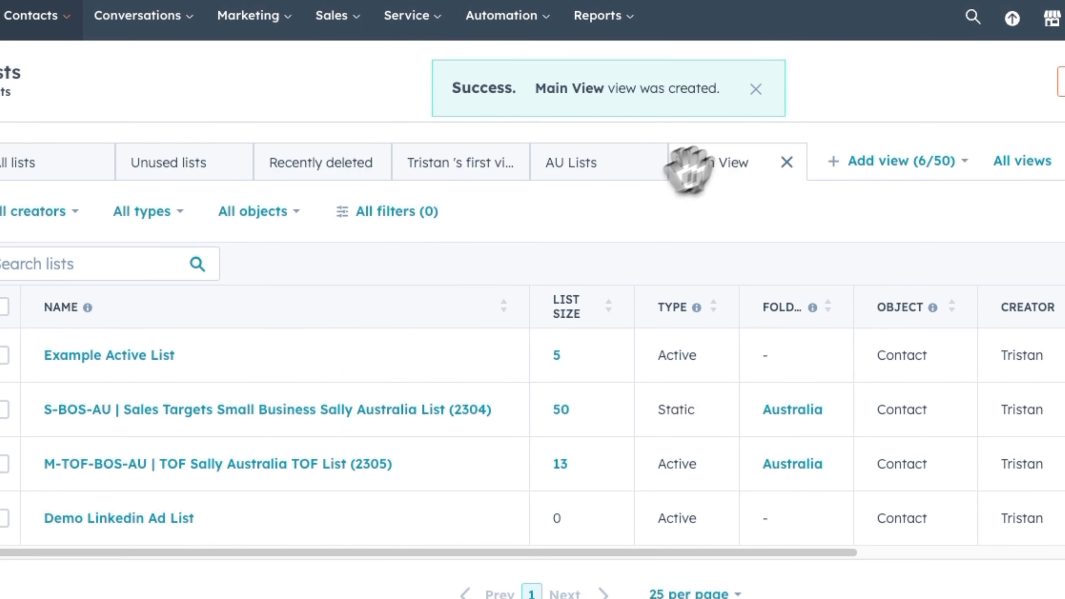
left_click_drag(687, 172, 21, 158)
left_click_drag(186, 102, 173, 105)
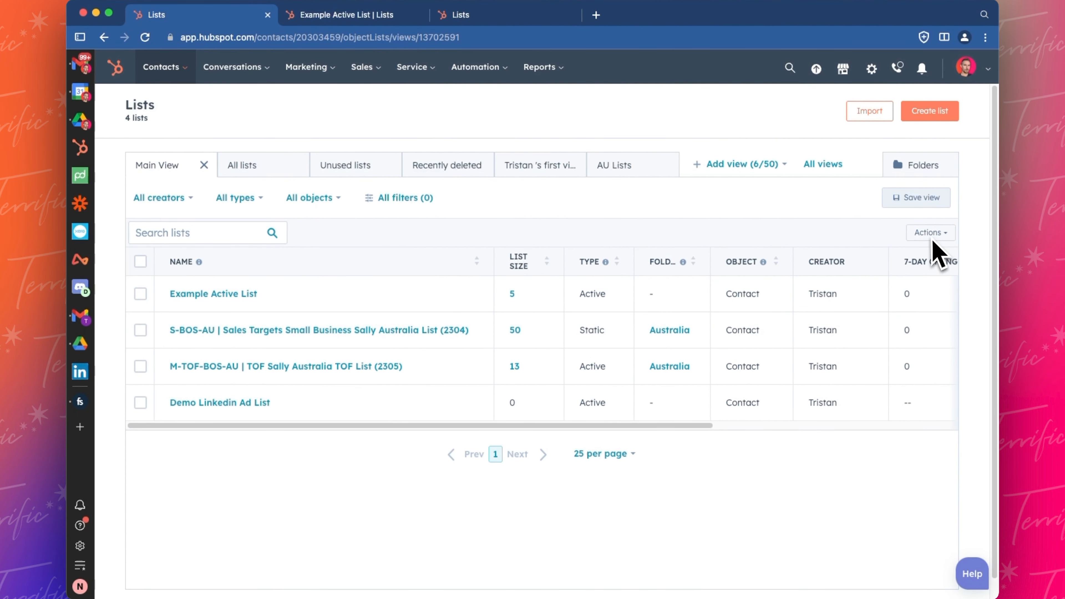
- Examine the filter properties and the table actions available for Main View
left_click(405, 197)
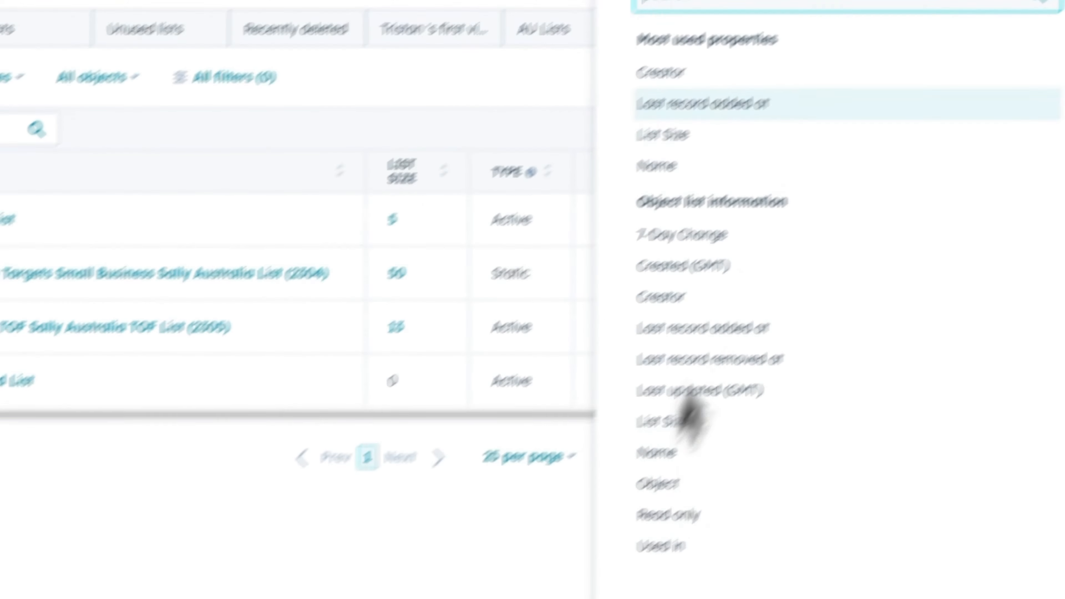
left_click(962, 40)
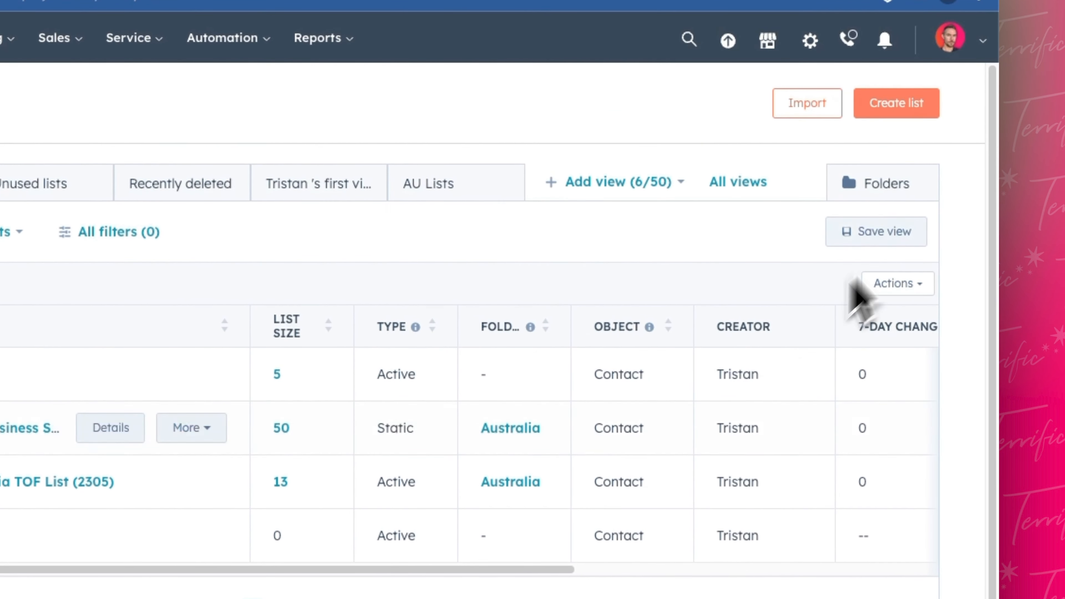
scroll(563, 376, "down", 2)
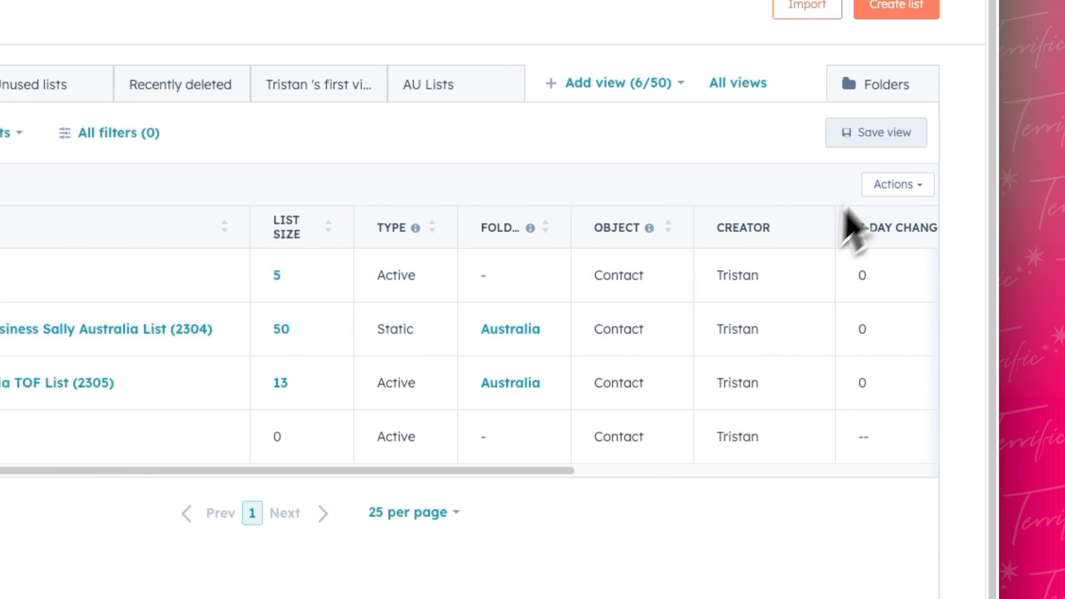
left_click(895, 185)
left_click(830, 252)
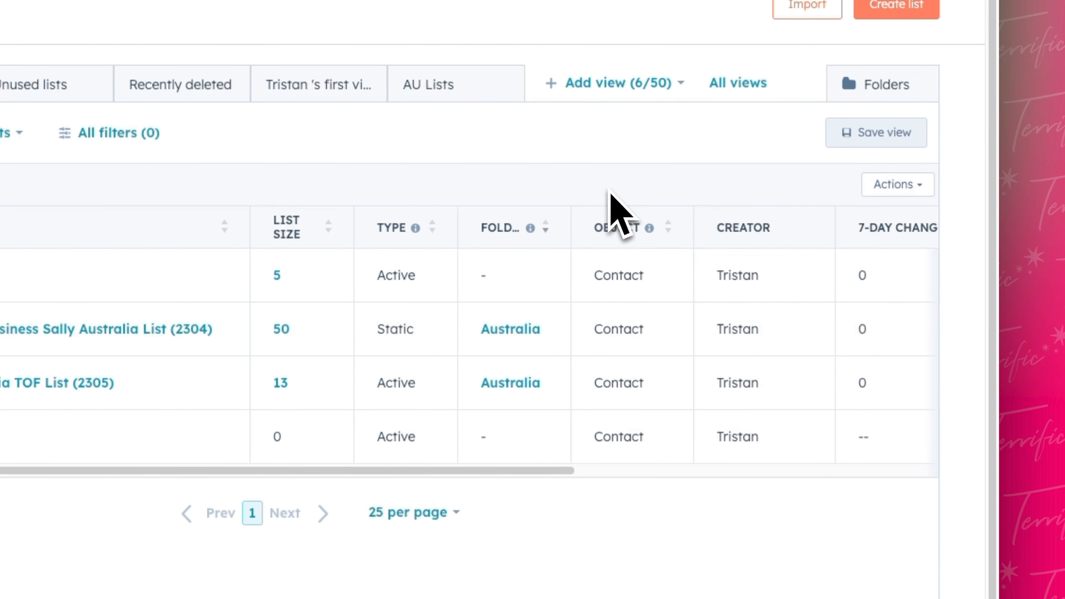
- Narrow the Name column in Main View and sort the lists by name in descending order
left_click_drag(250, 231, 167, 230)
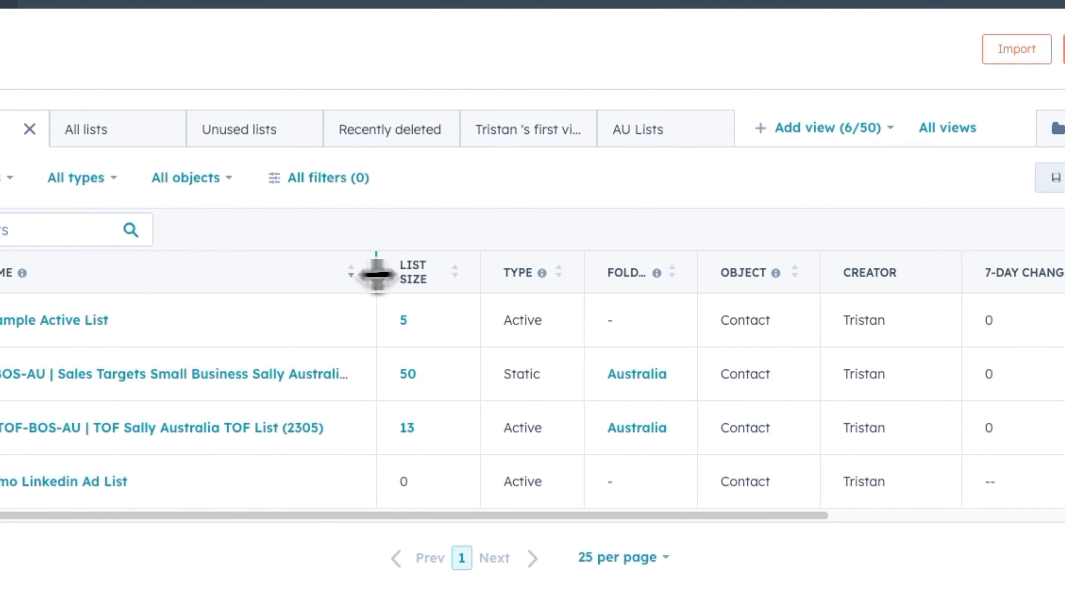
left_click_drag(377, 275, 292, 275)
left_click(168, 273)
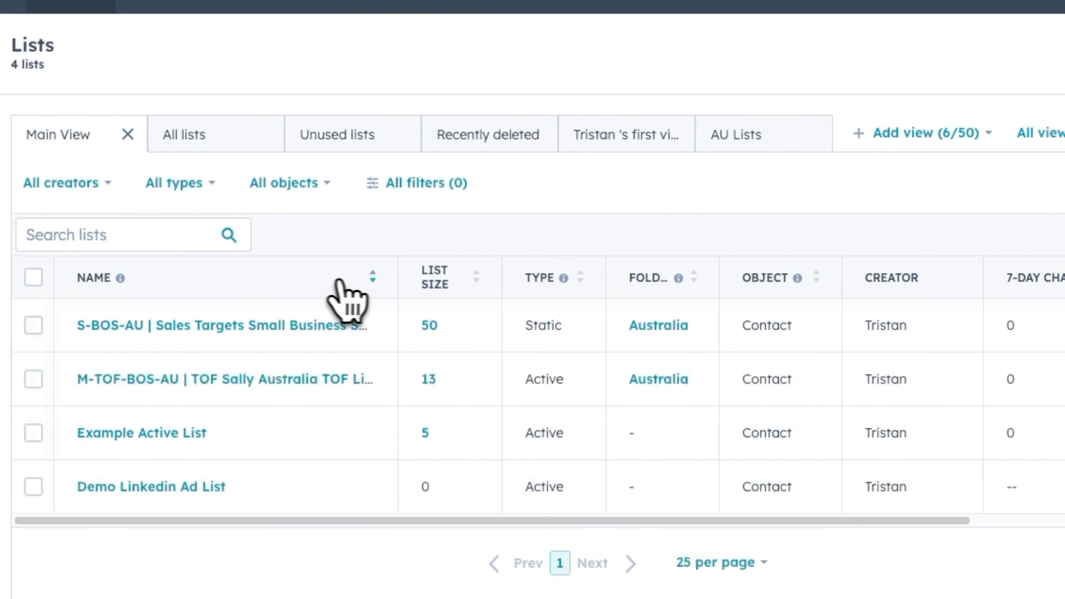
left_click(378, 281)
left_click(375, 278)
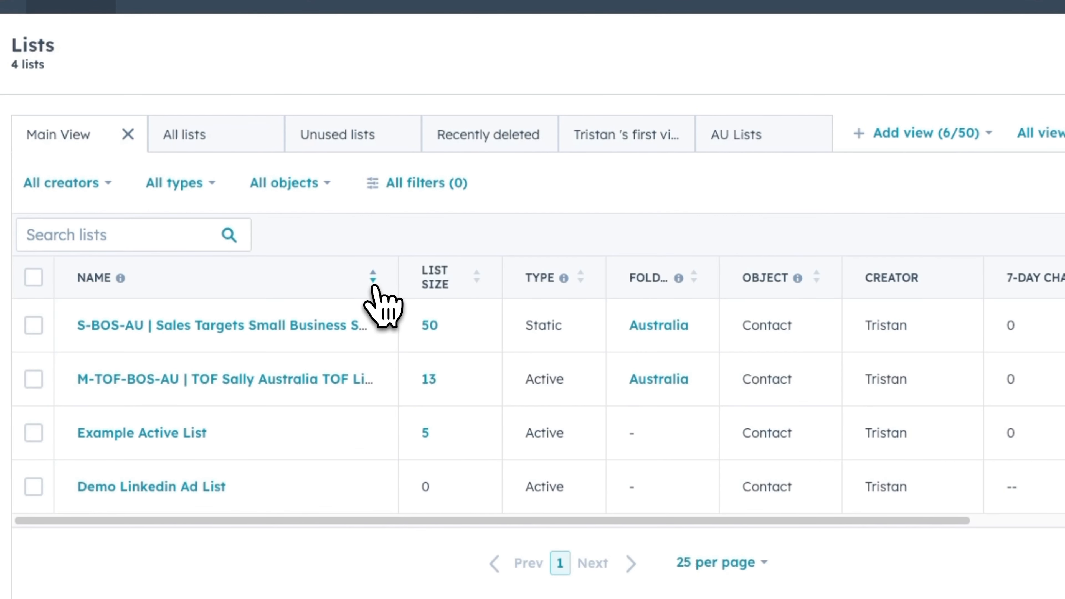
left_click(374, 278)
left_click(378, 281)
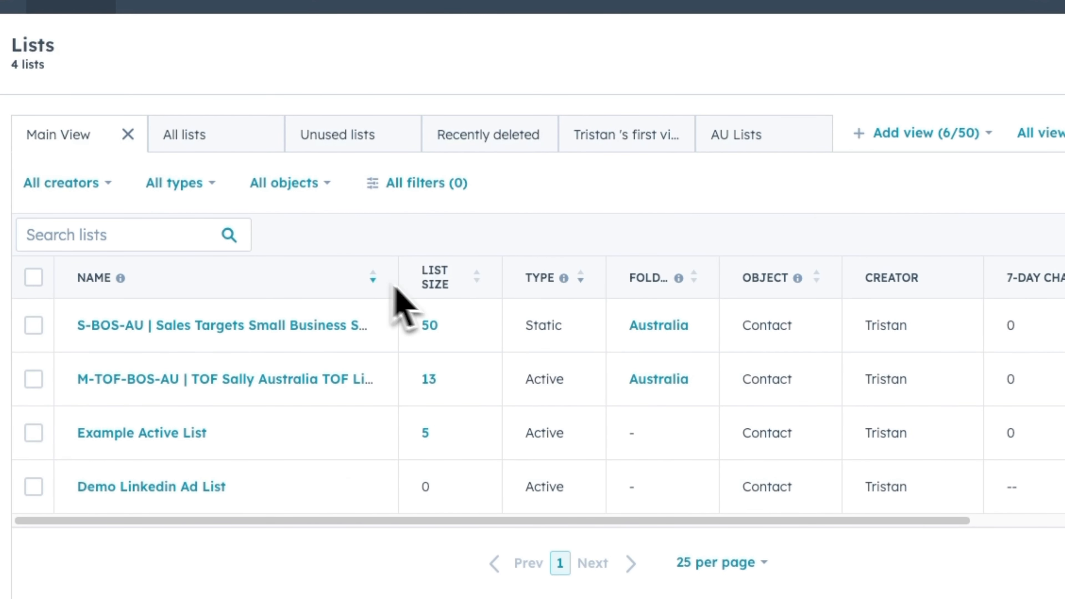
- Try sorting the lists by list size and by type, and return to sorting by name in descending order
left_click(481, 284)
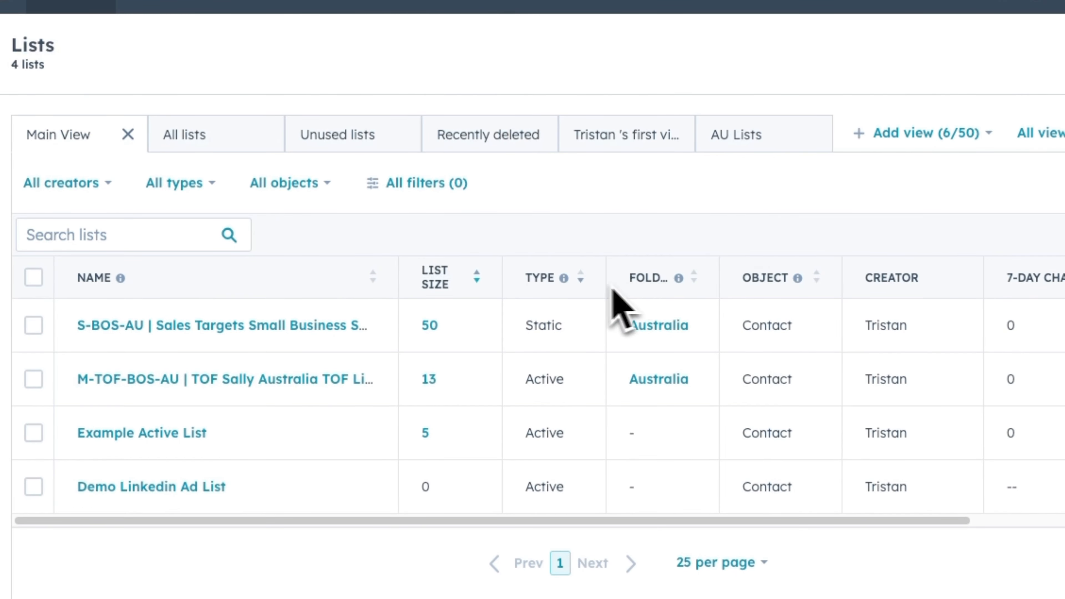
left_click(582, 282)
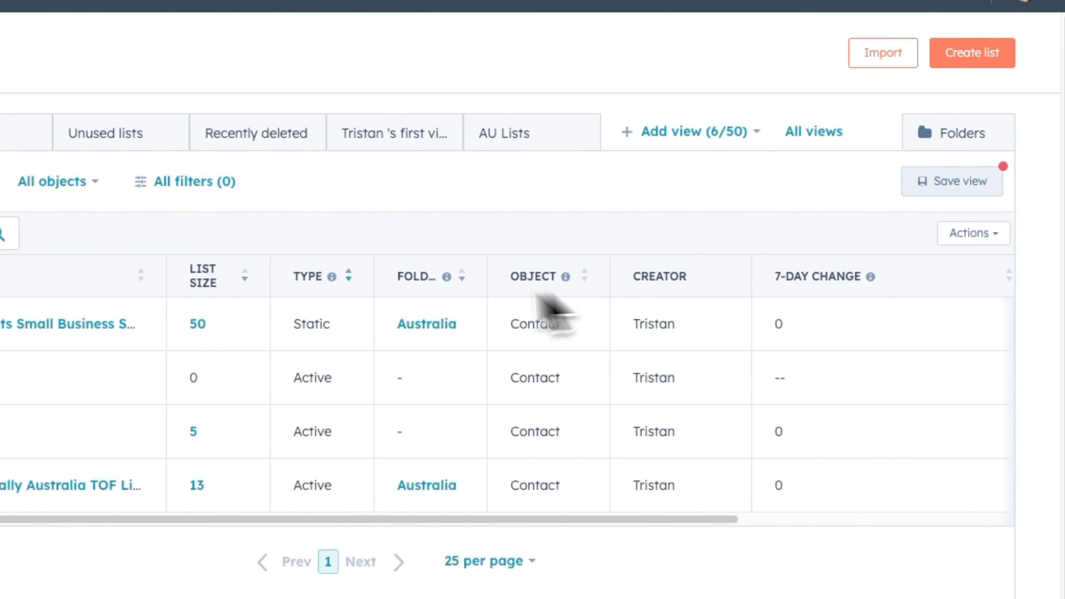
left_click(255, 197)
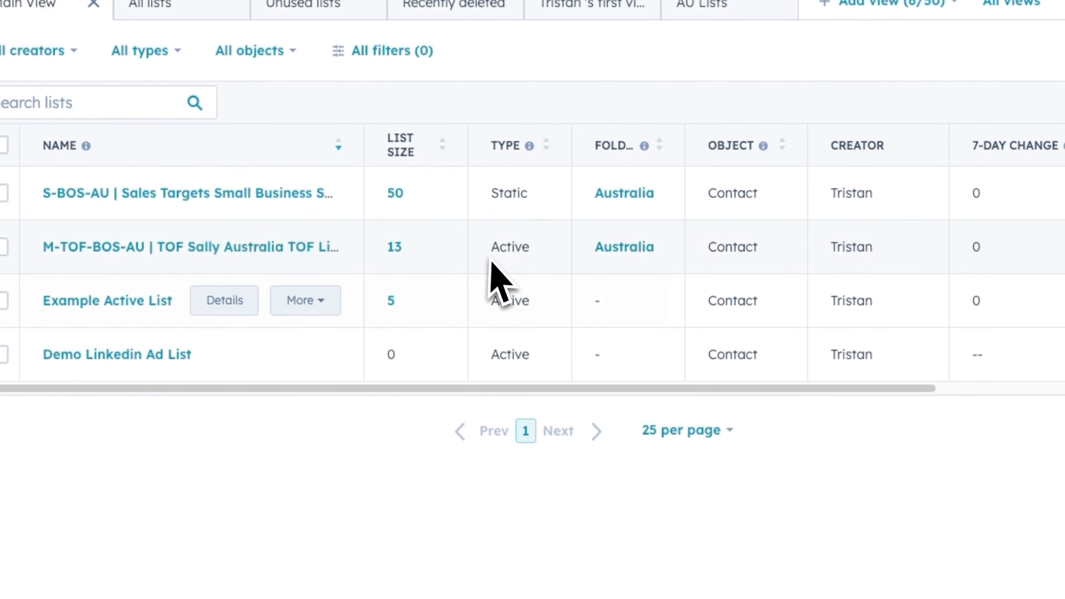
- Try showing 100 lists per page, and set the page size to 50 lists
left_click(687, 438)
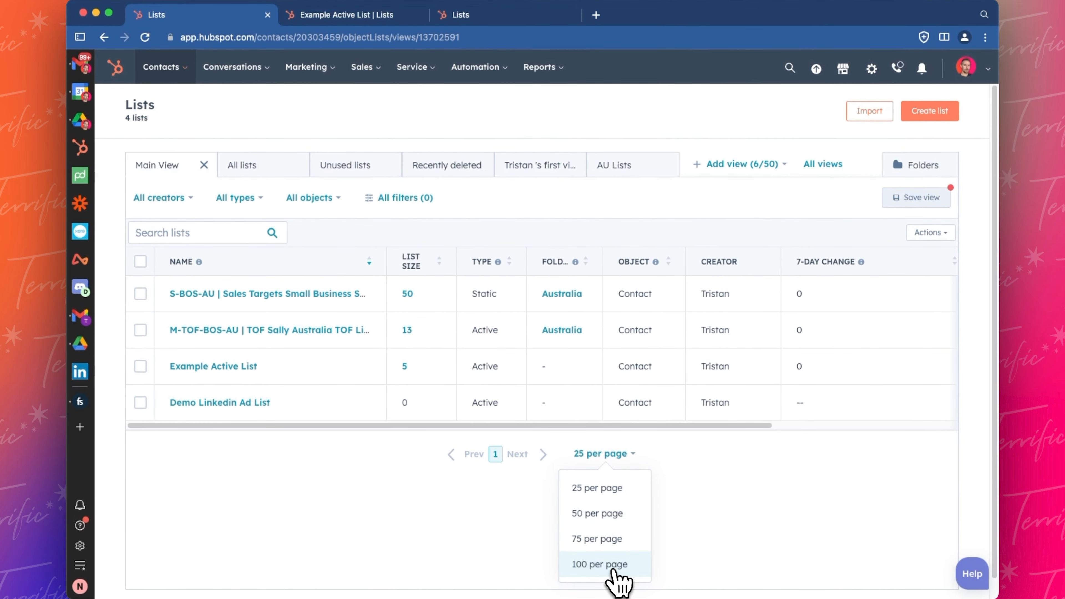
left_click(613, 570)
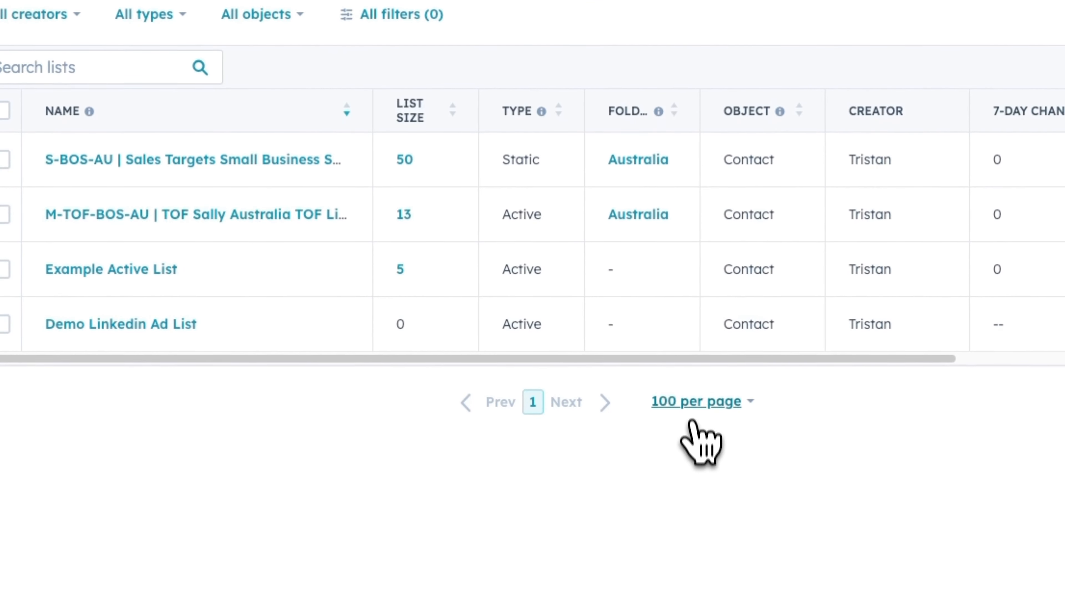
left_click(693, 405)
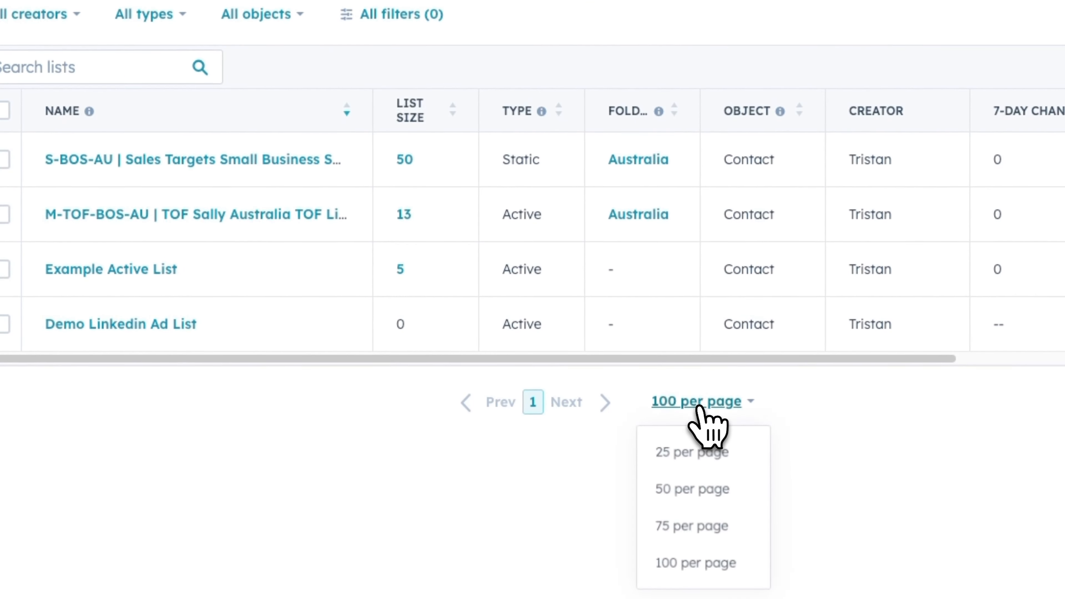
left_click(692, 493)
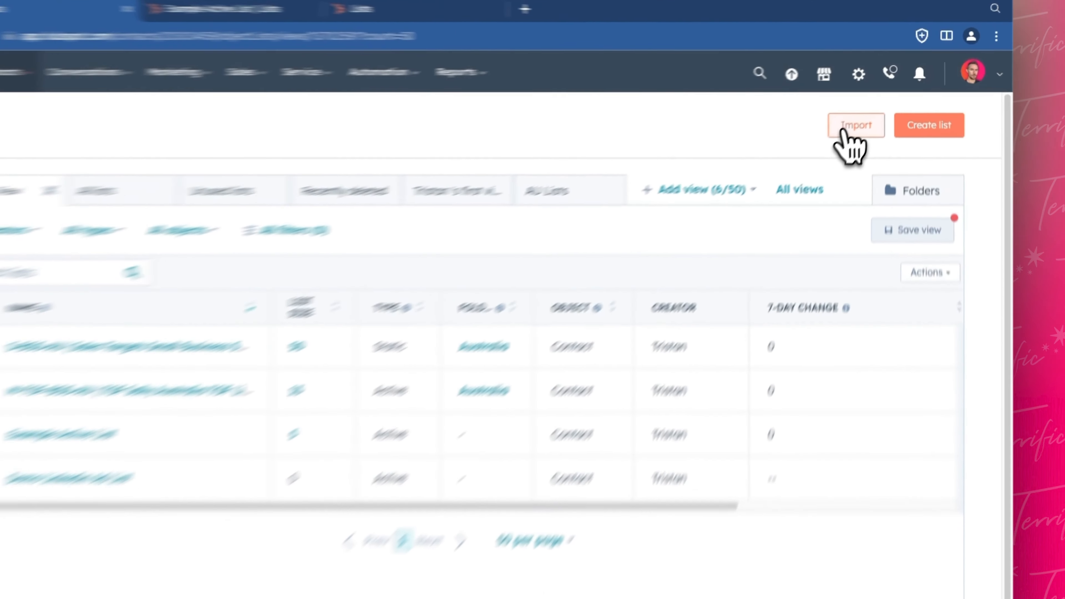
- Open the page for importing or syncing data
left_click(849, 128)
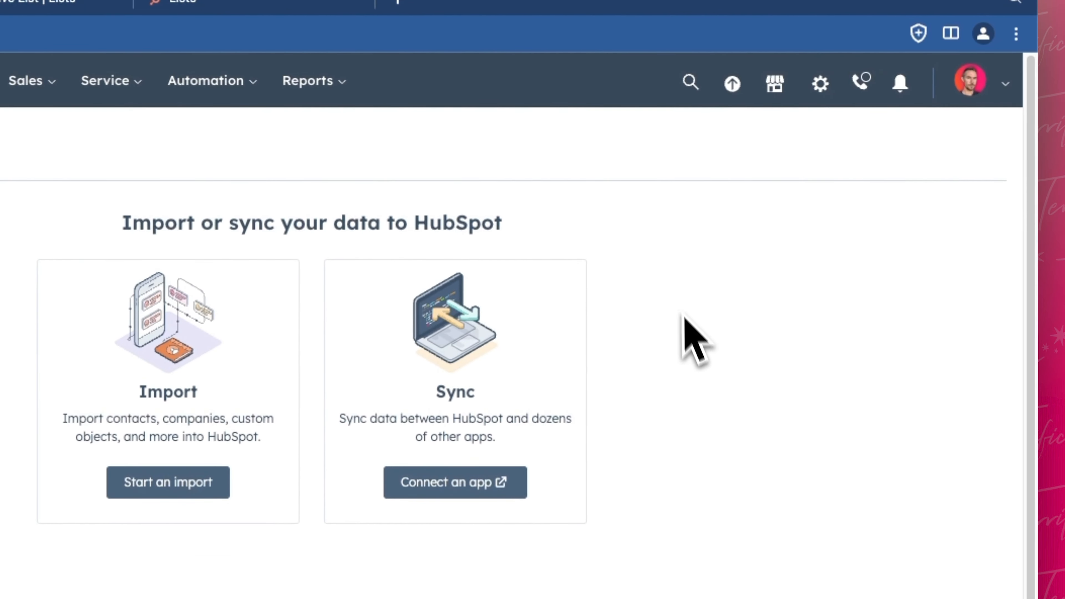